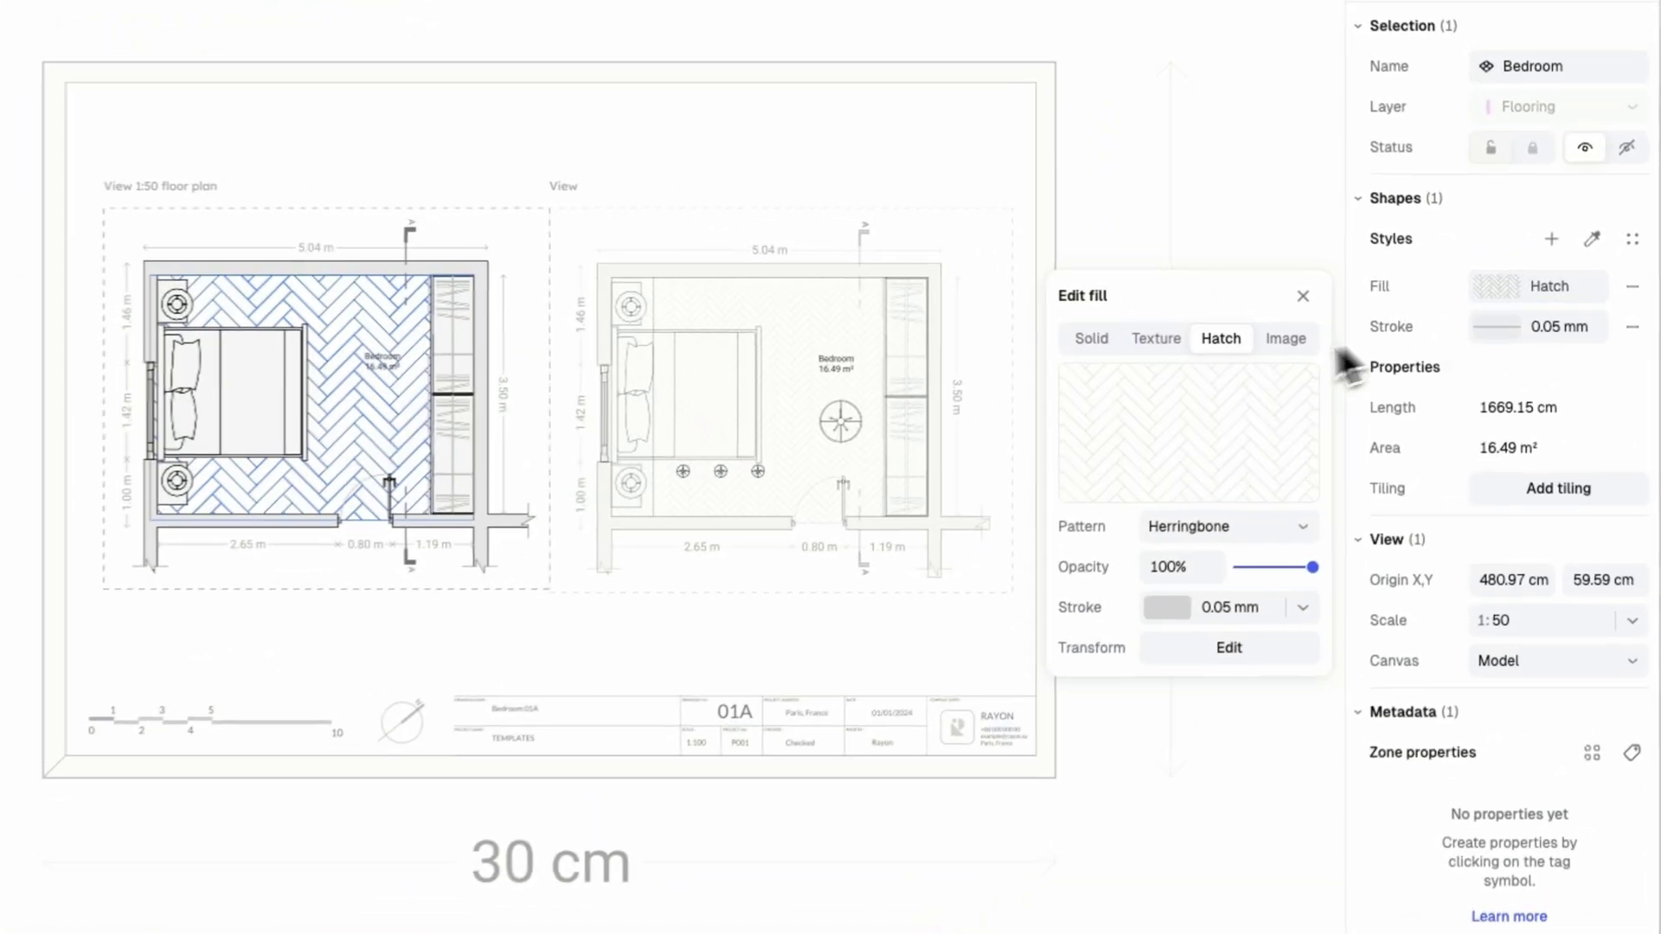
- Change the Bedroom floor fill in the 1:50 floor plan view from a hatch to the Chevron wood texture
click(1147, 339)
click(1290, 529)
scroll(1327, 742, down, 3)
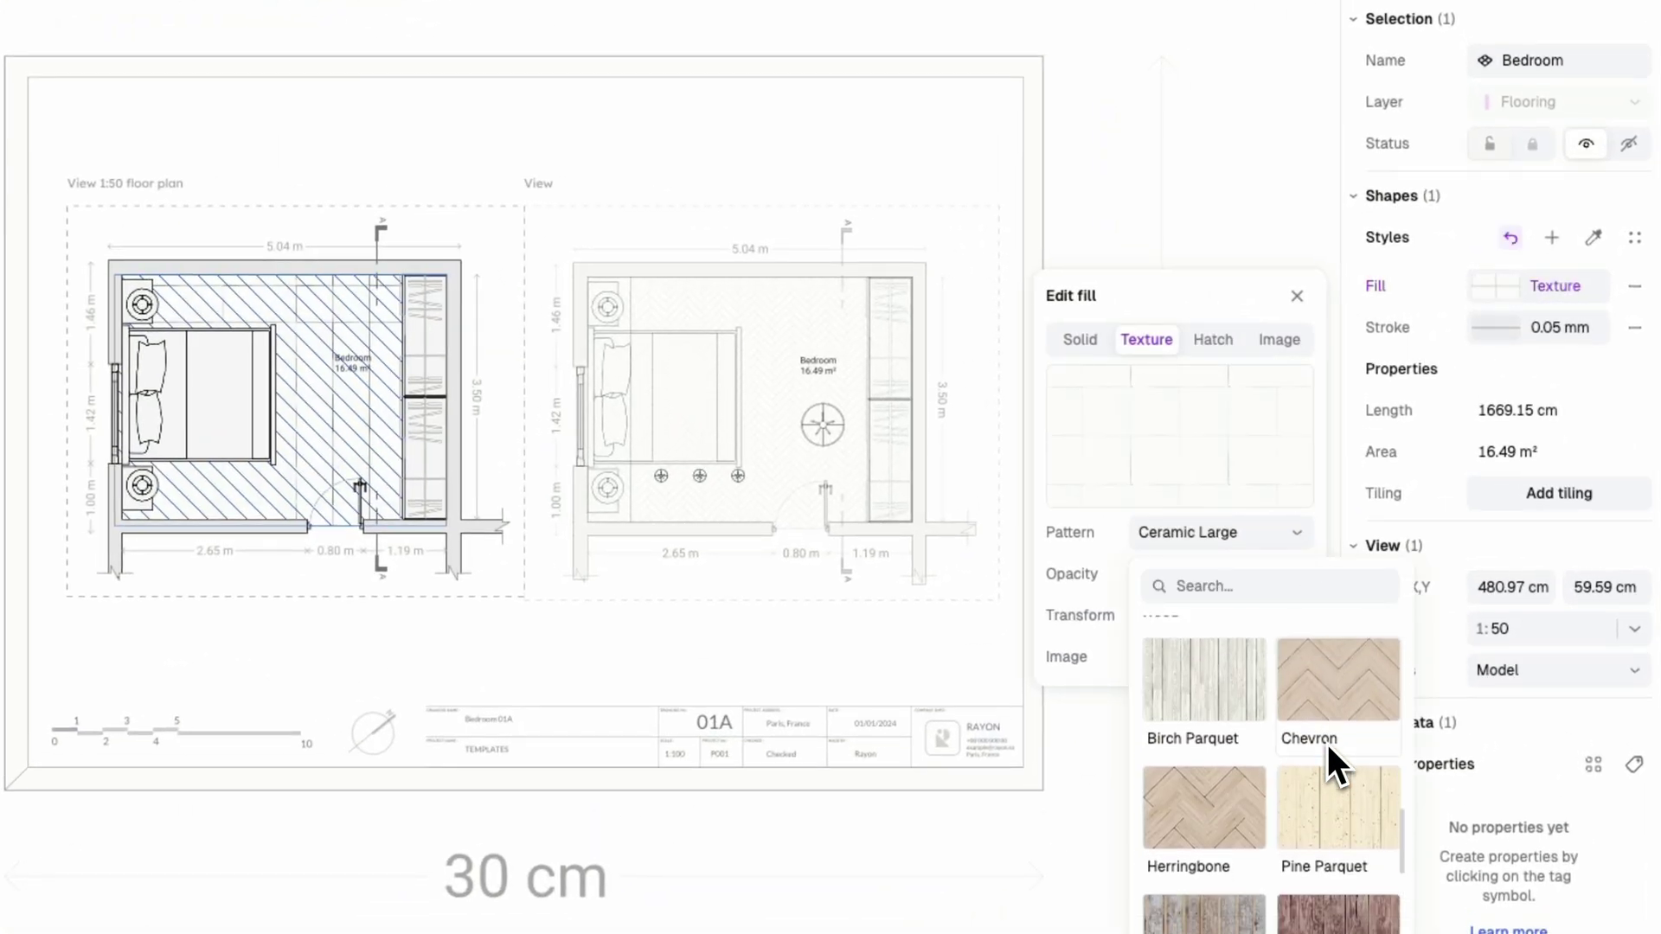
click(1327, 744)
click(1295, 299)
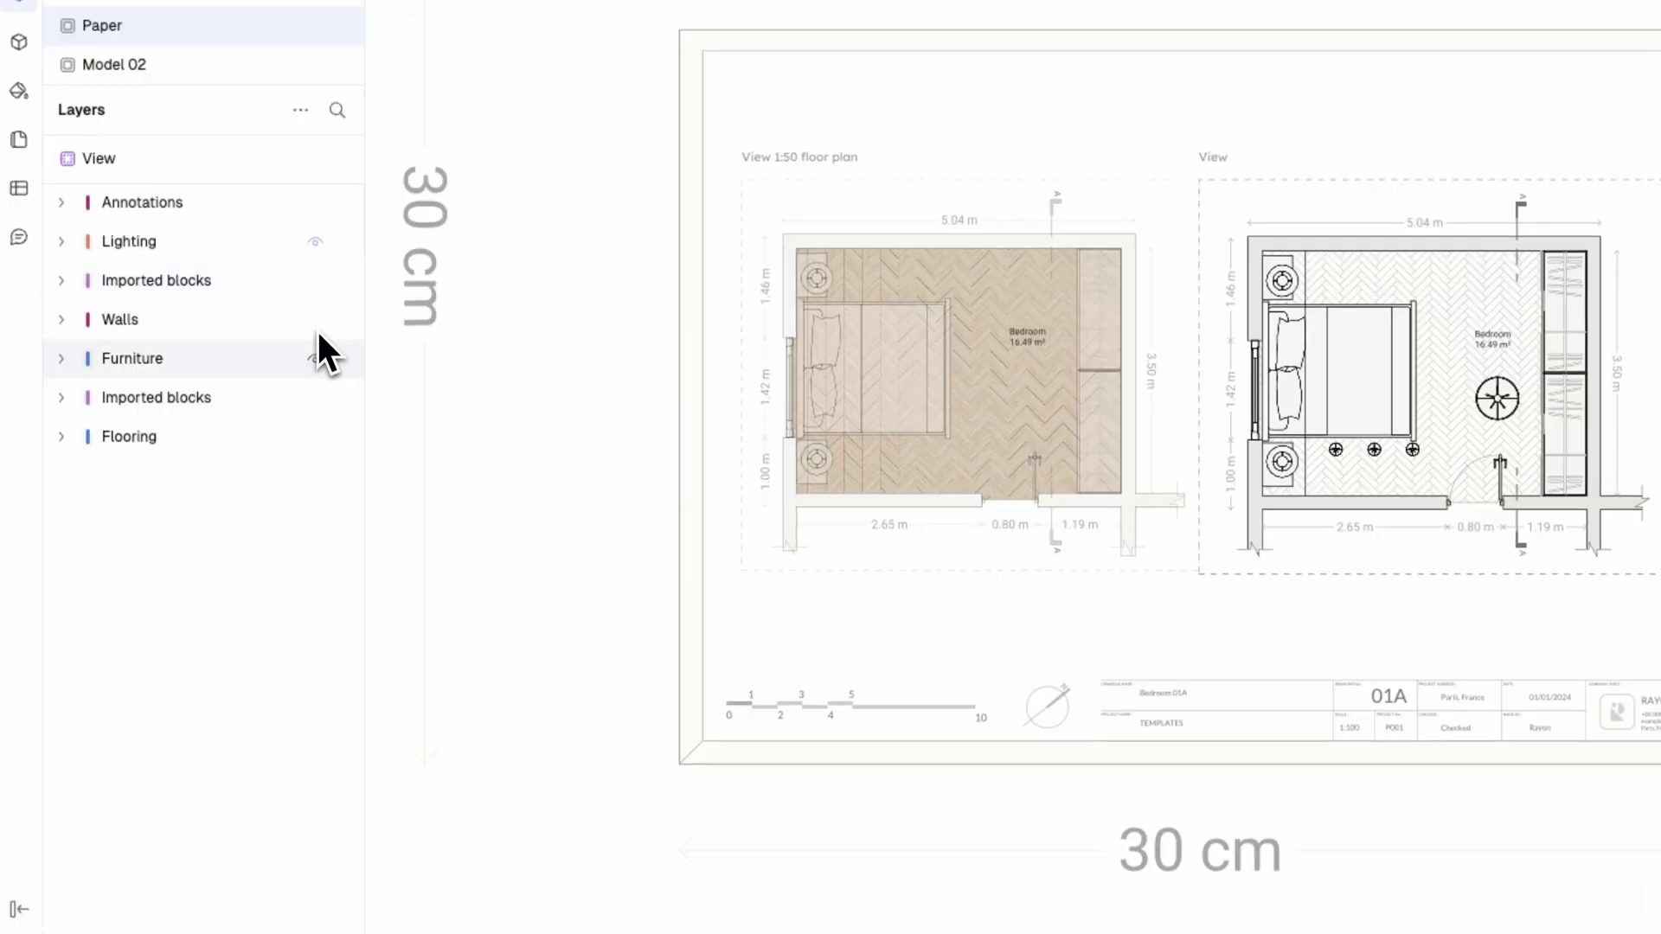
- Hide the Furniture and Flooring layers in the second bedroom view on the sheet
click(315, 359)
click(315, 436)
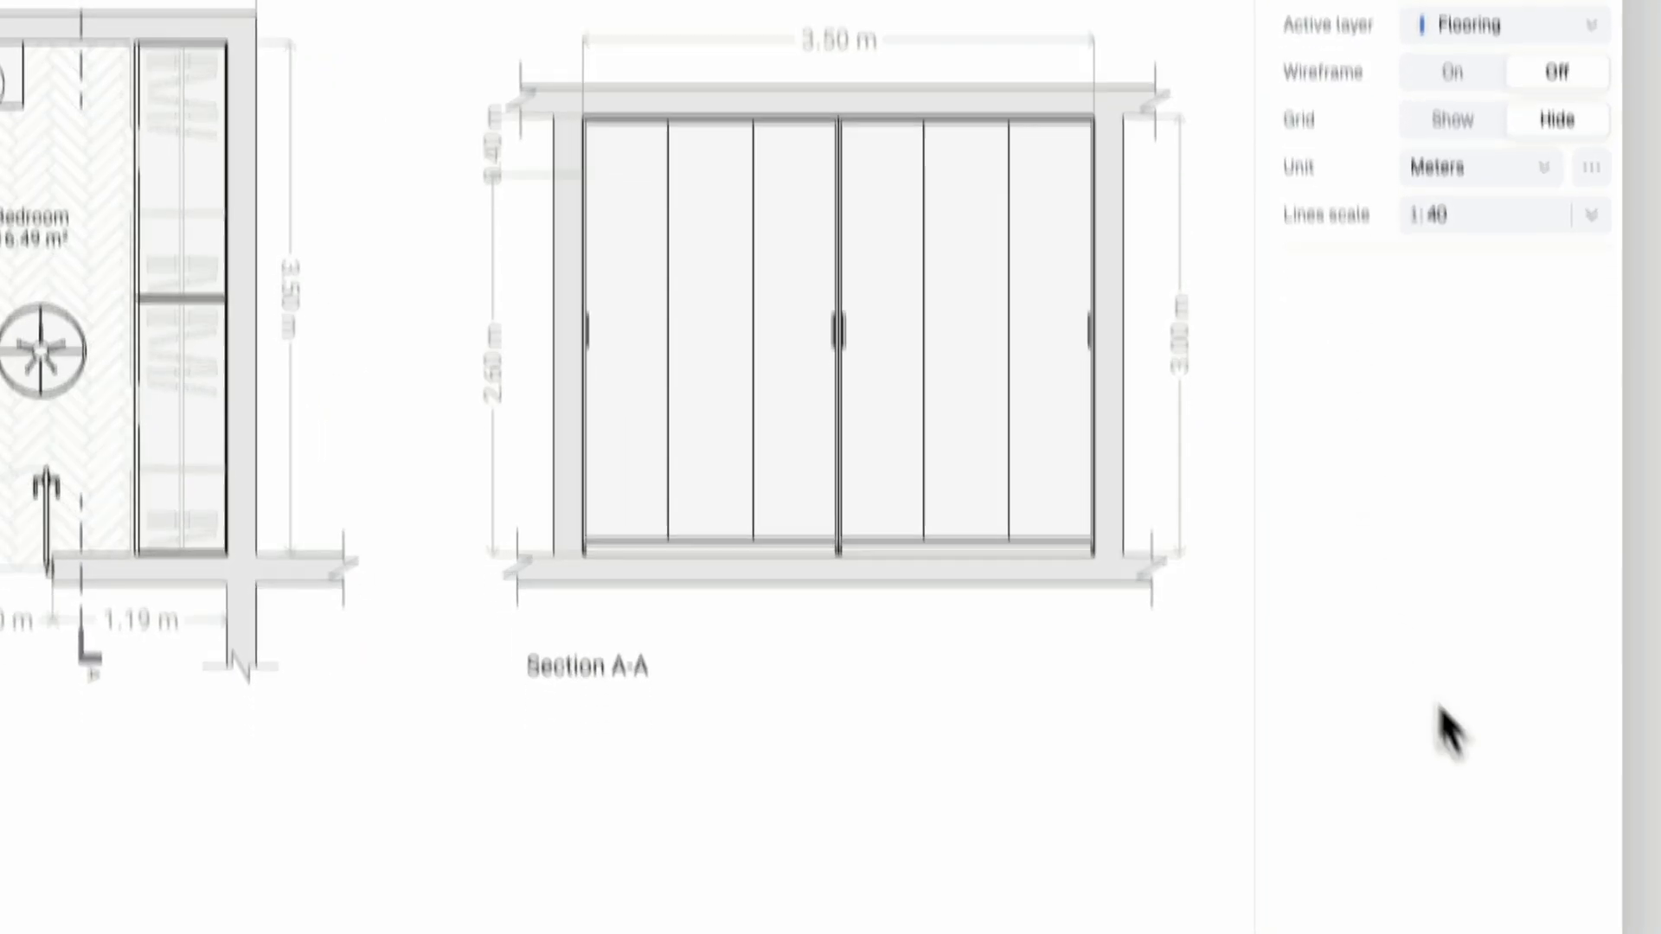
- Set the length unit of the model drawing to Meters
click(1582, 890)
mouse_move(1454, 504)
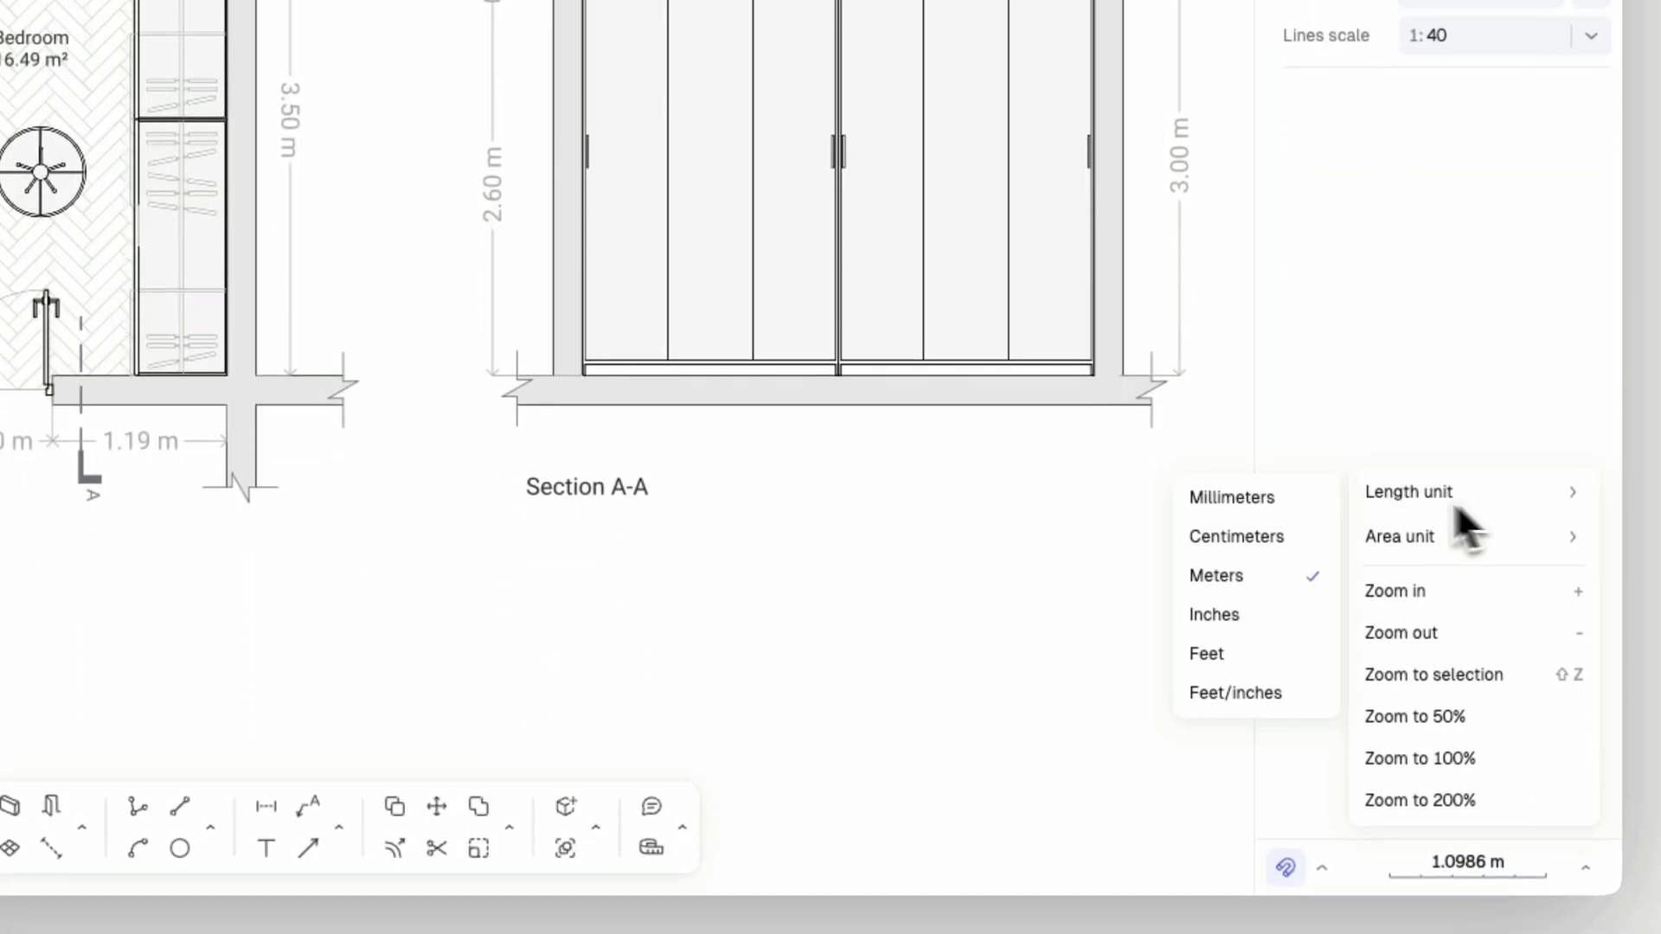
click(1274, 578)
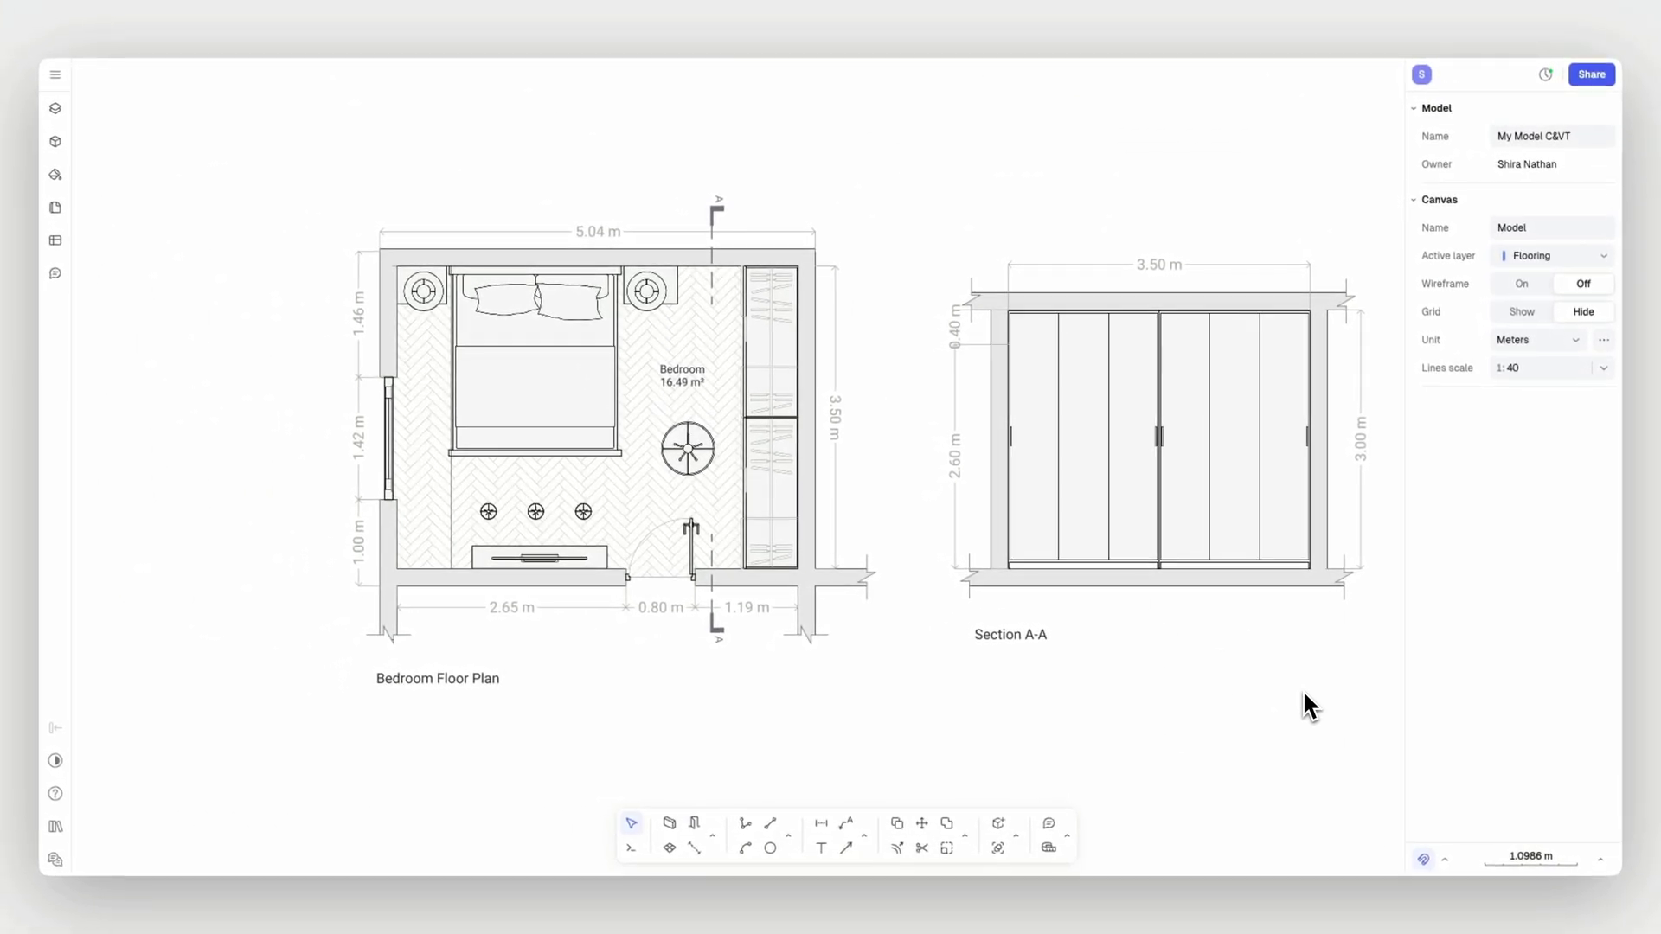
- Show the canvases and layers, and add a new model canvas named Model 02
click(55, 108)
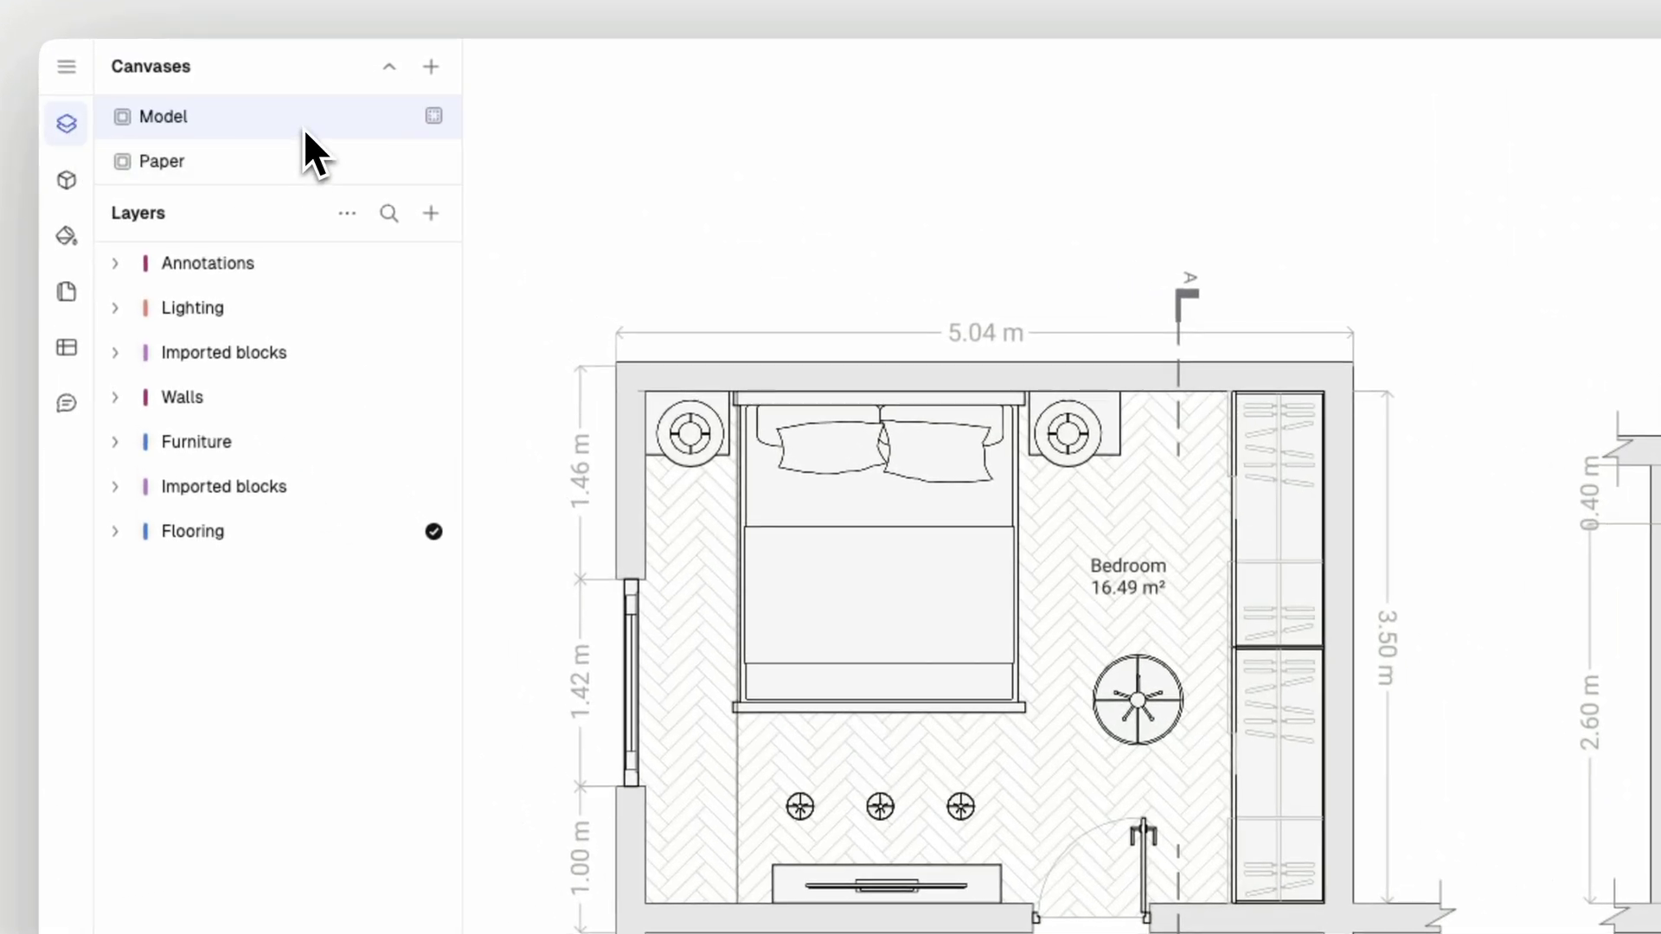
click(430, 68)
click(520, 130)
click(310, 211)
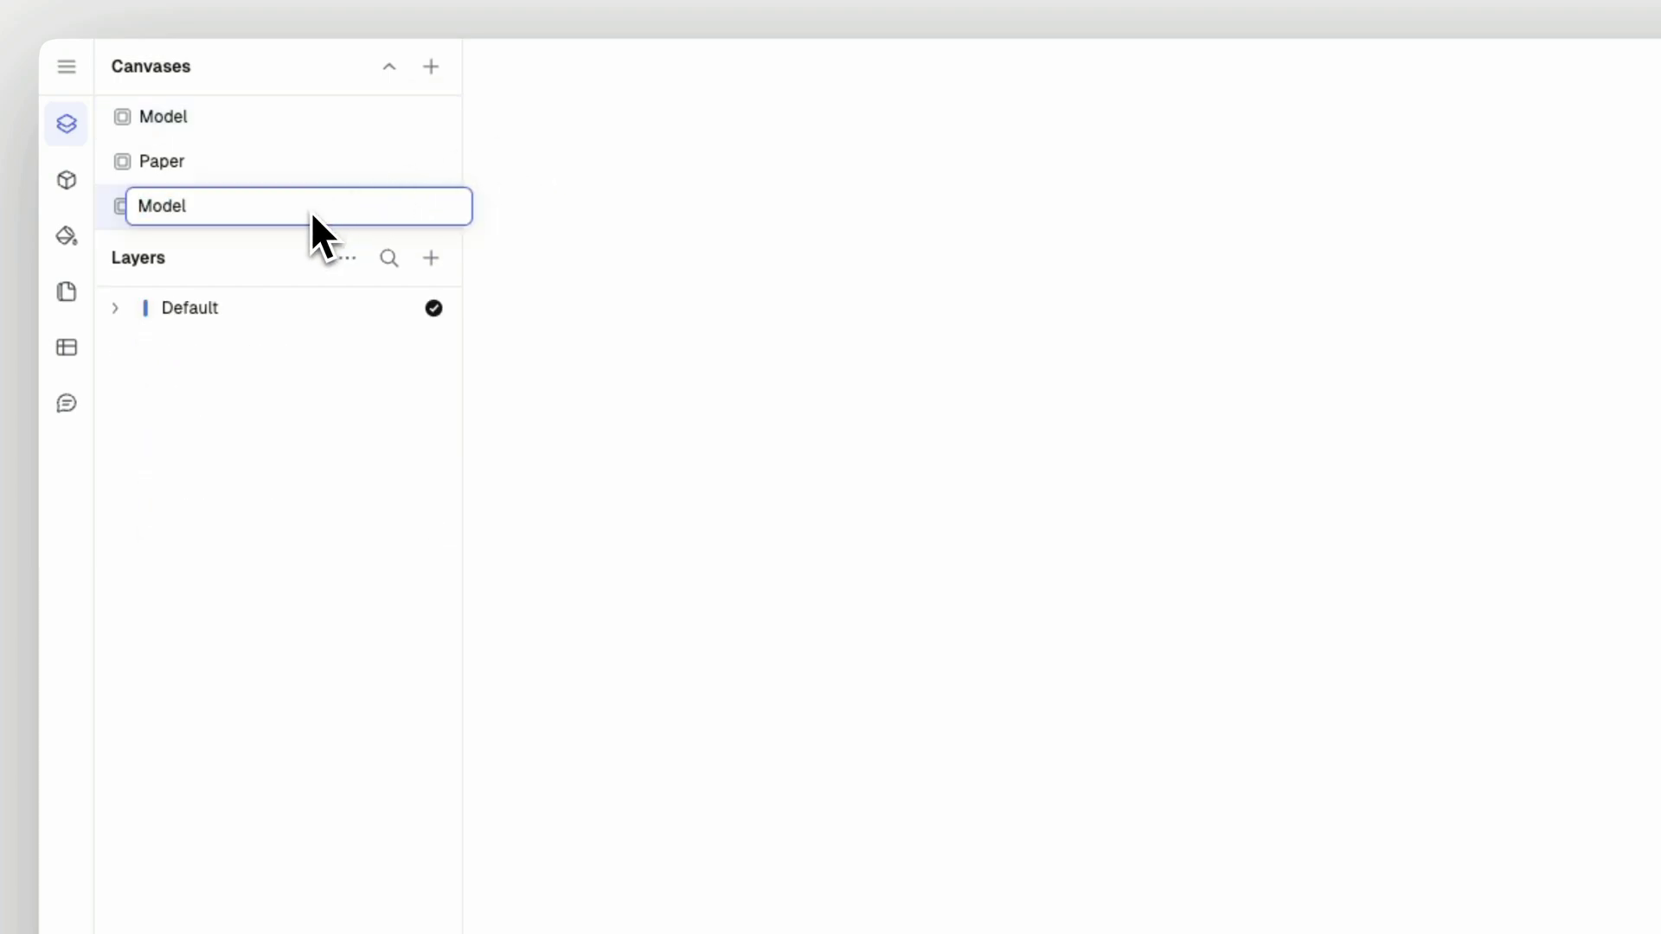
text(02)
key(Return)
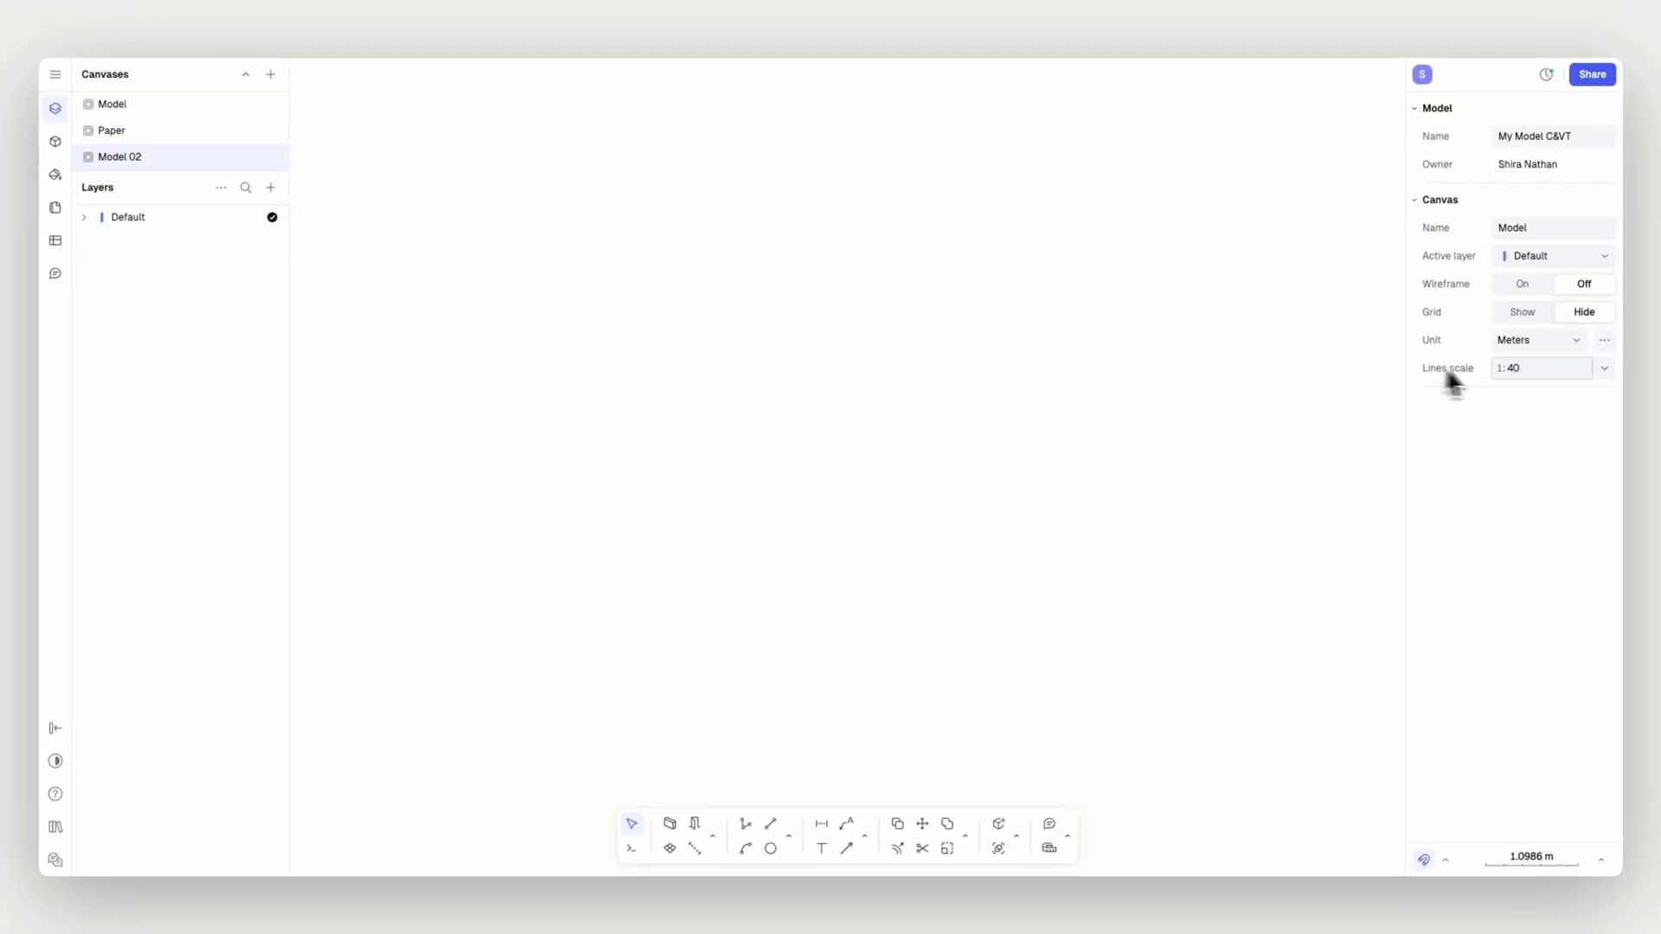
click(1558, 367)
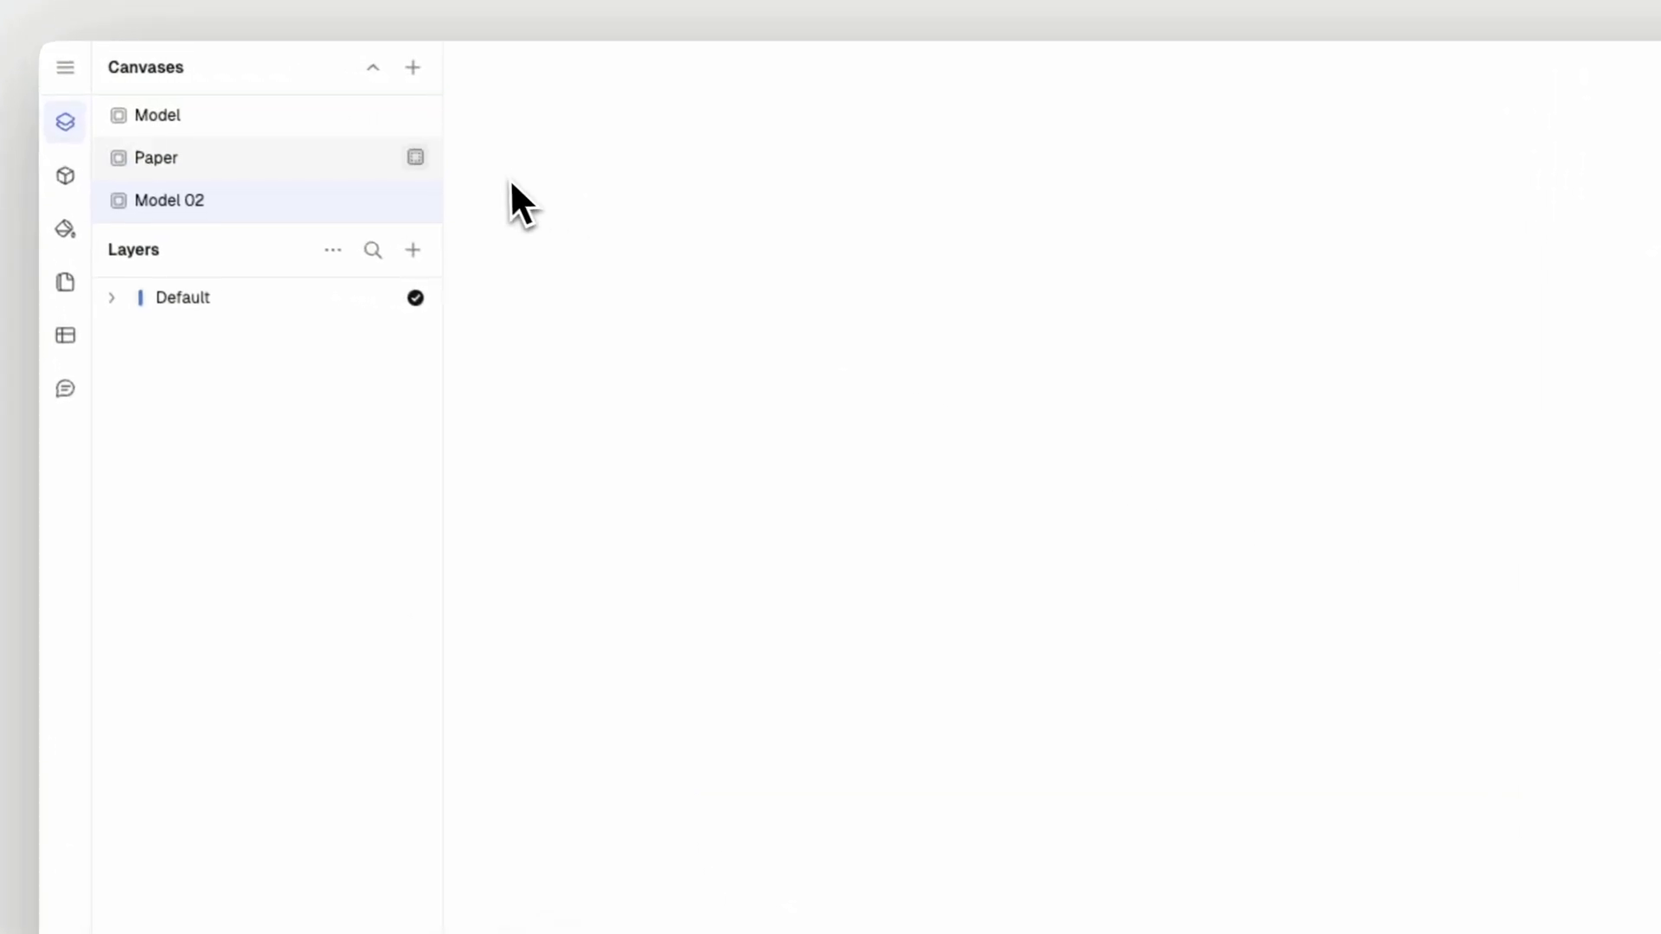
- Open the Paper canvas and examine its length unit and its A3 and A4 page layouts
click(353, 126)
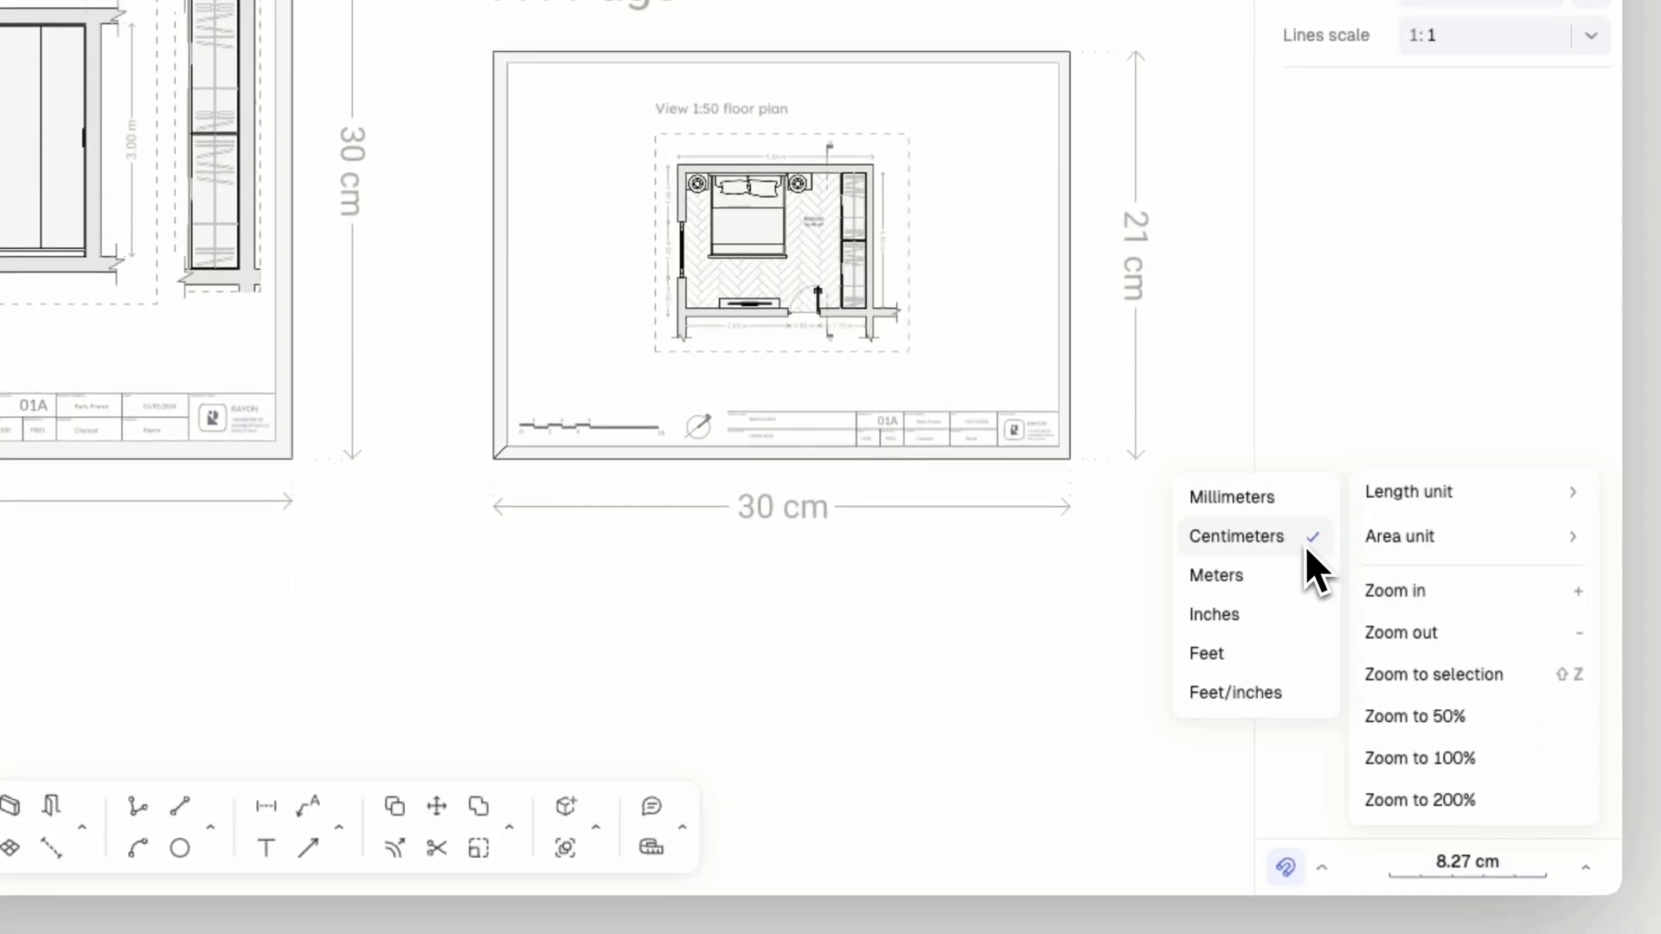
click(1124, 552)
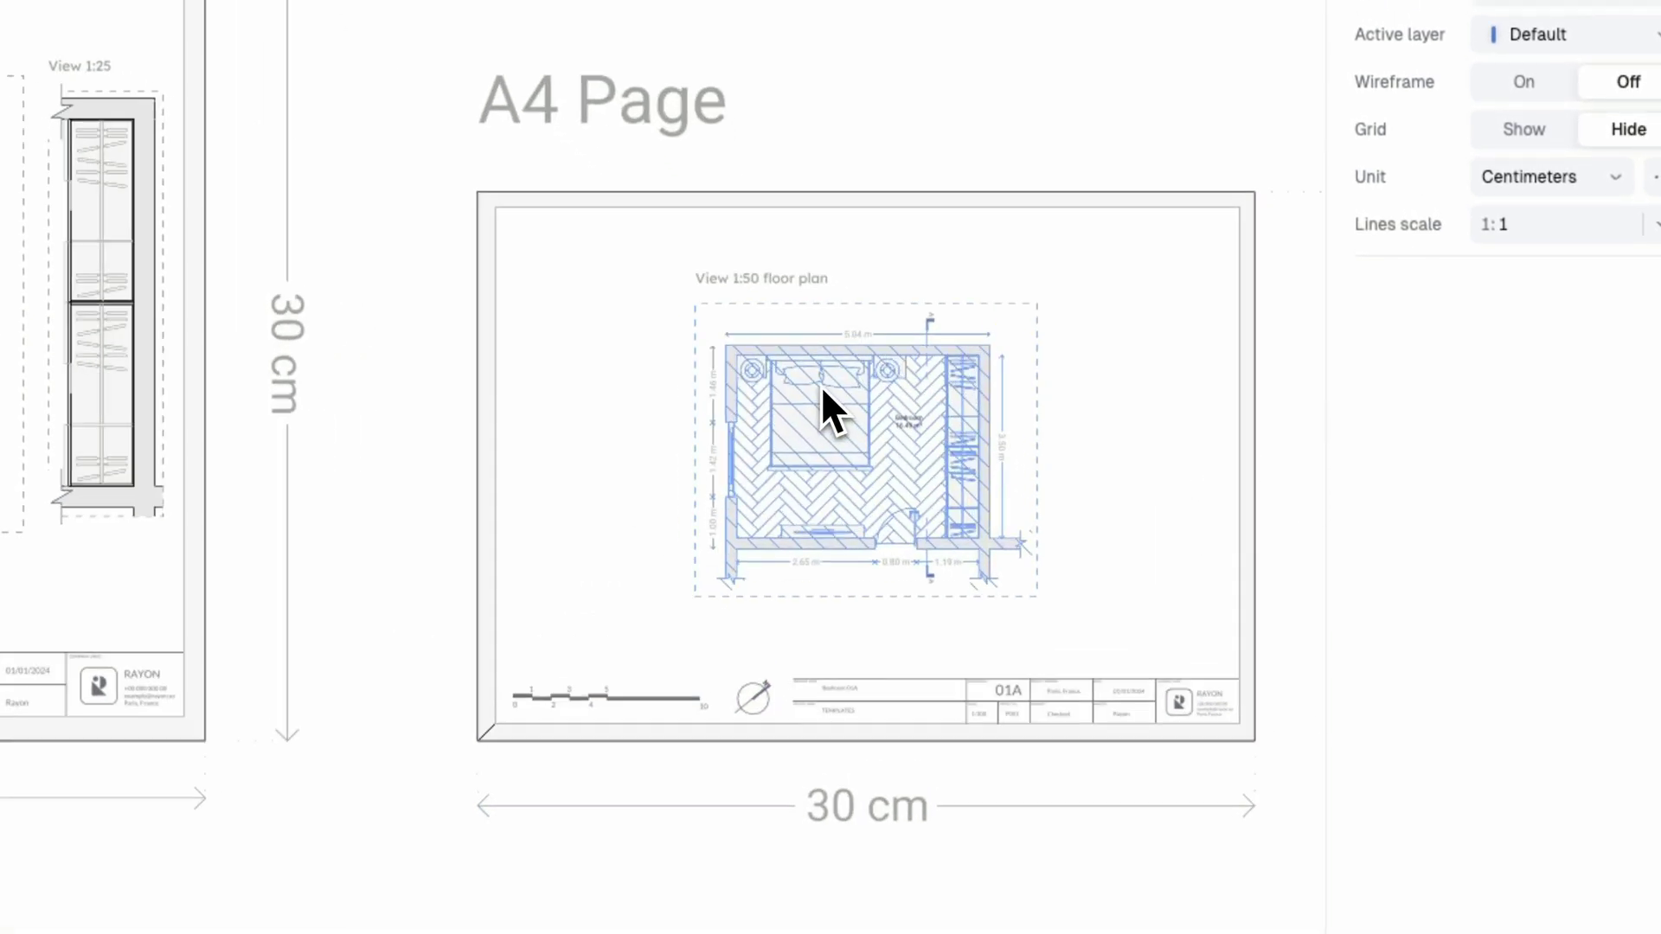
scroll(623, 315, left, 10)
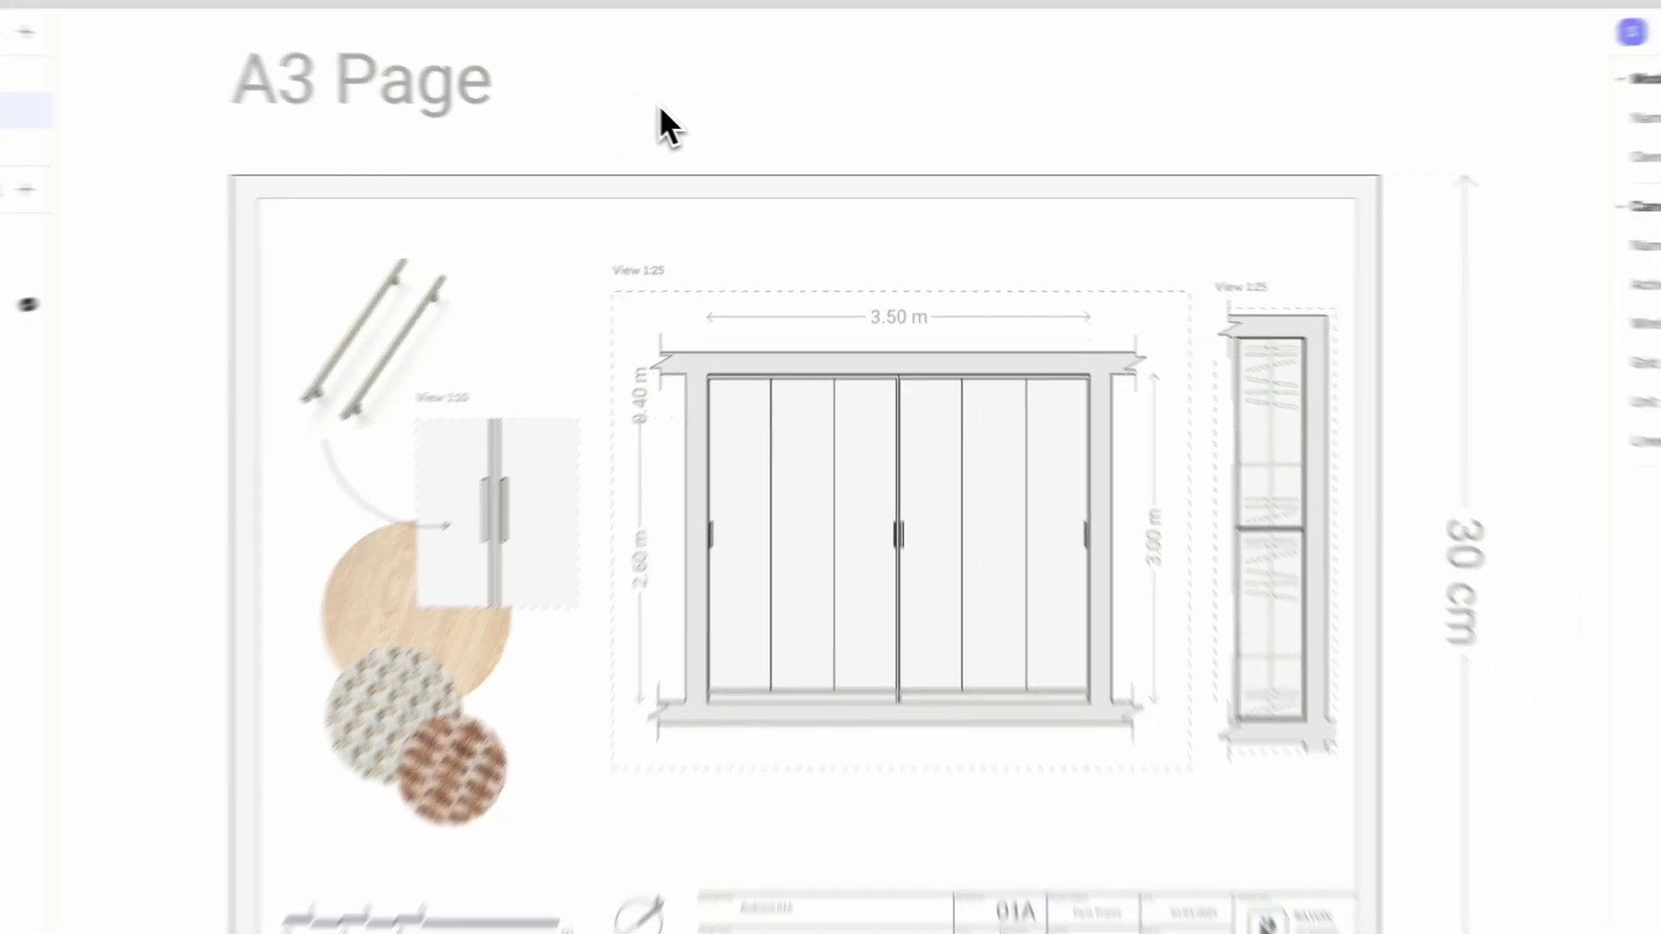
scroll(724, 128, down, 5)
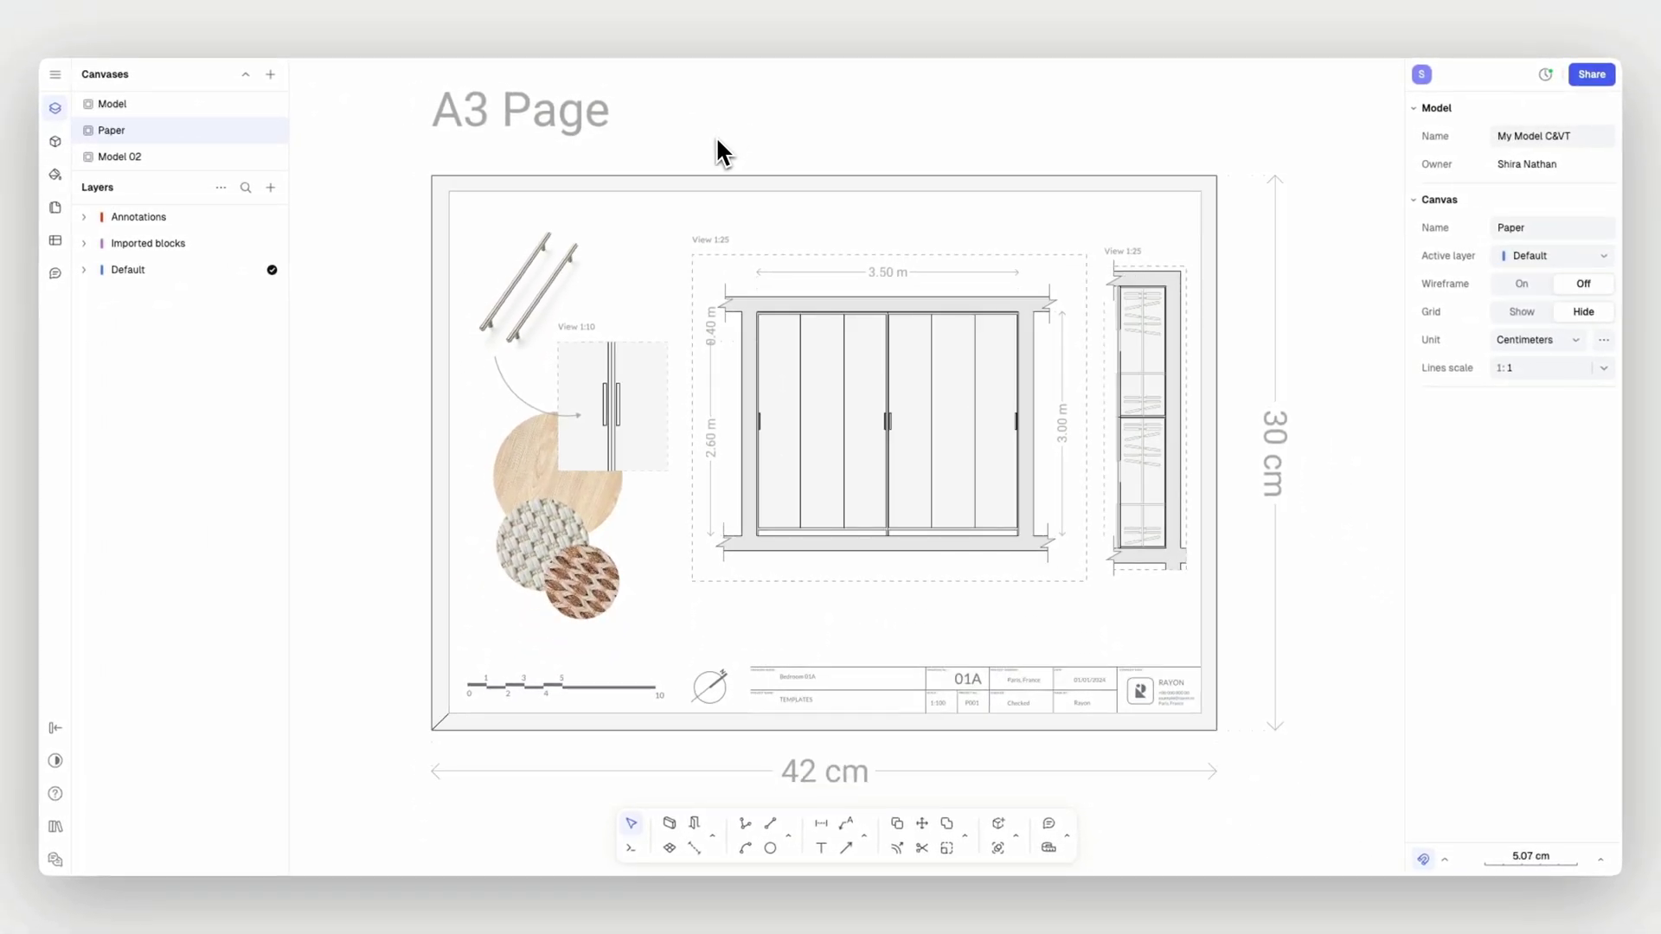
scroll(715, 138, right, 2)
scroll(714, 138, right, 1)
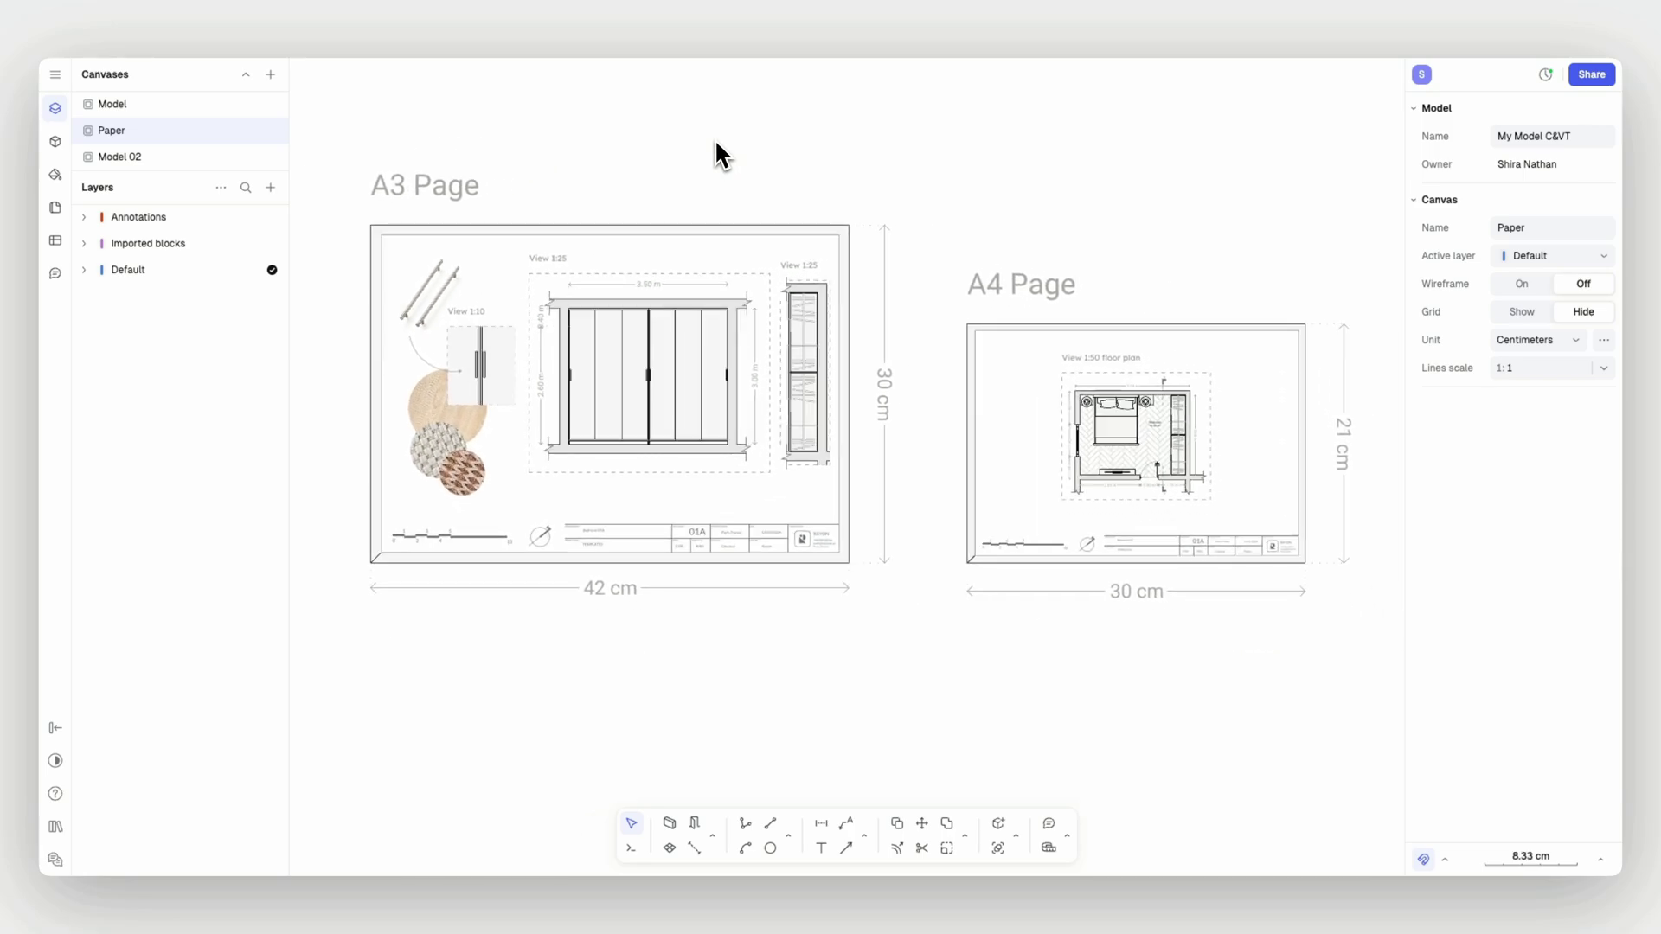
scroll(716, 142, down, 3)
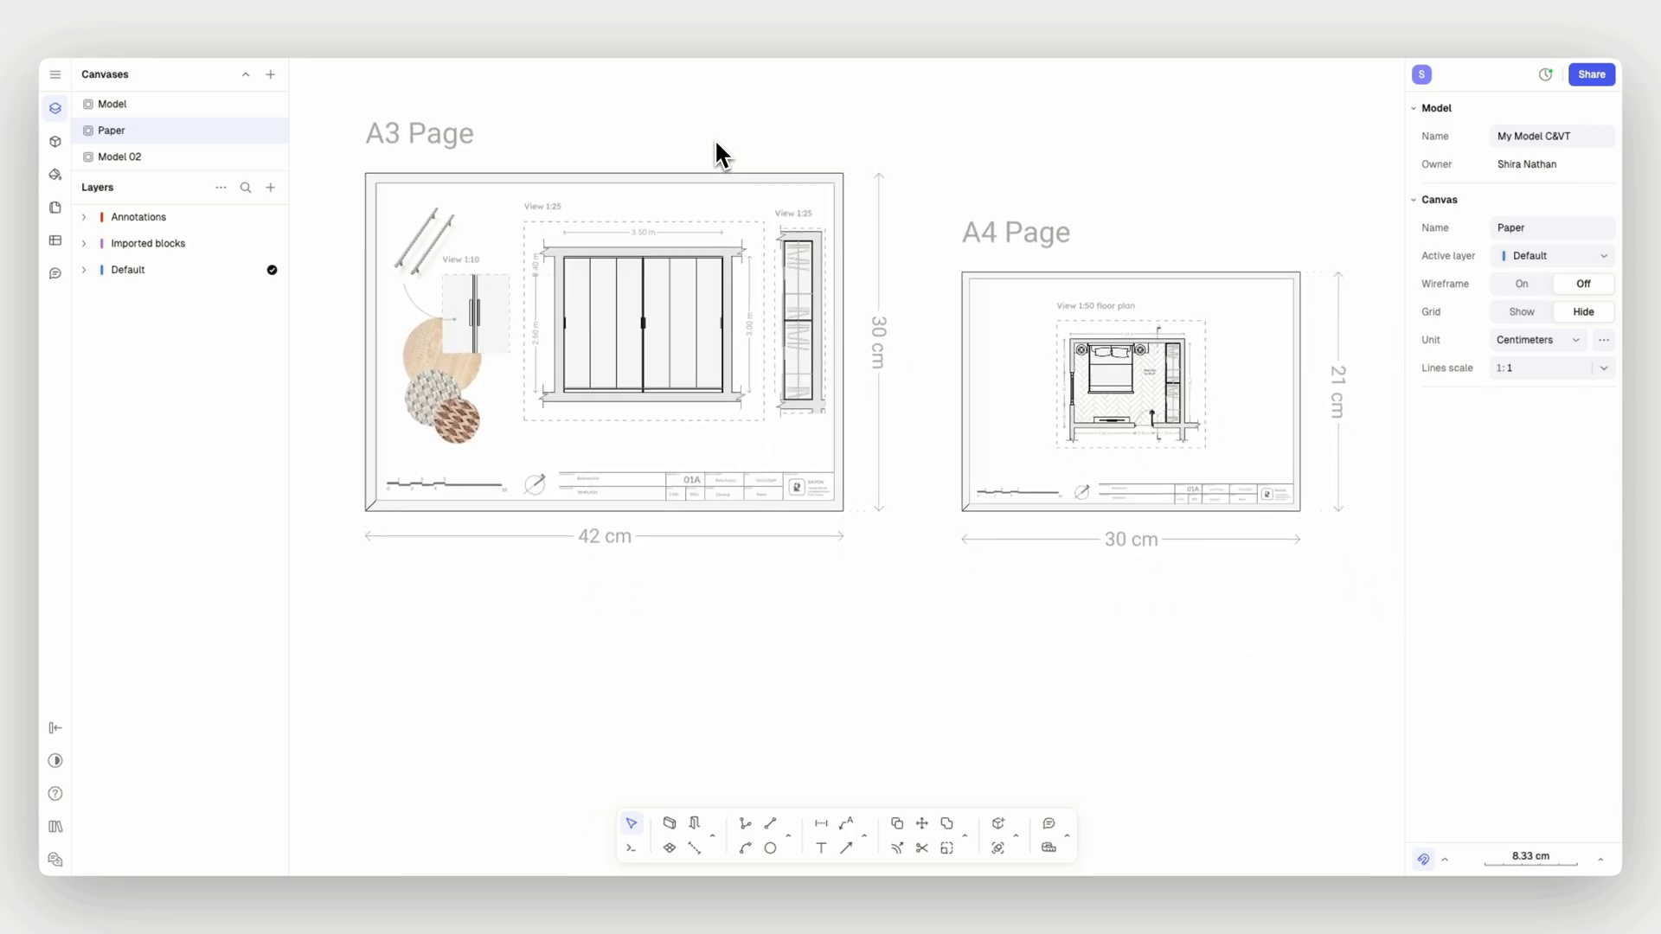
scroll(716, 142, down, 1)
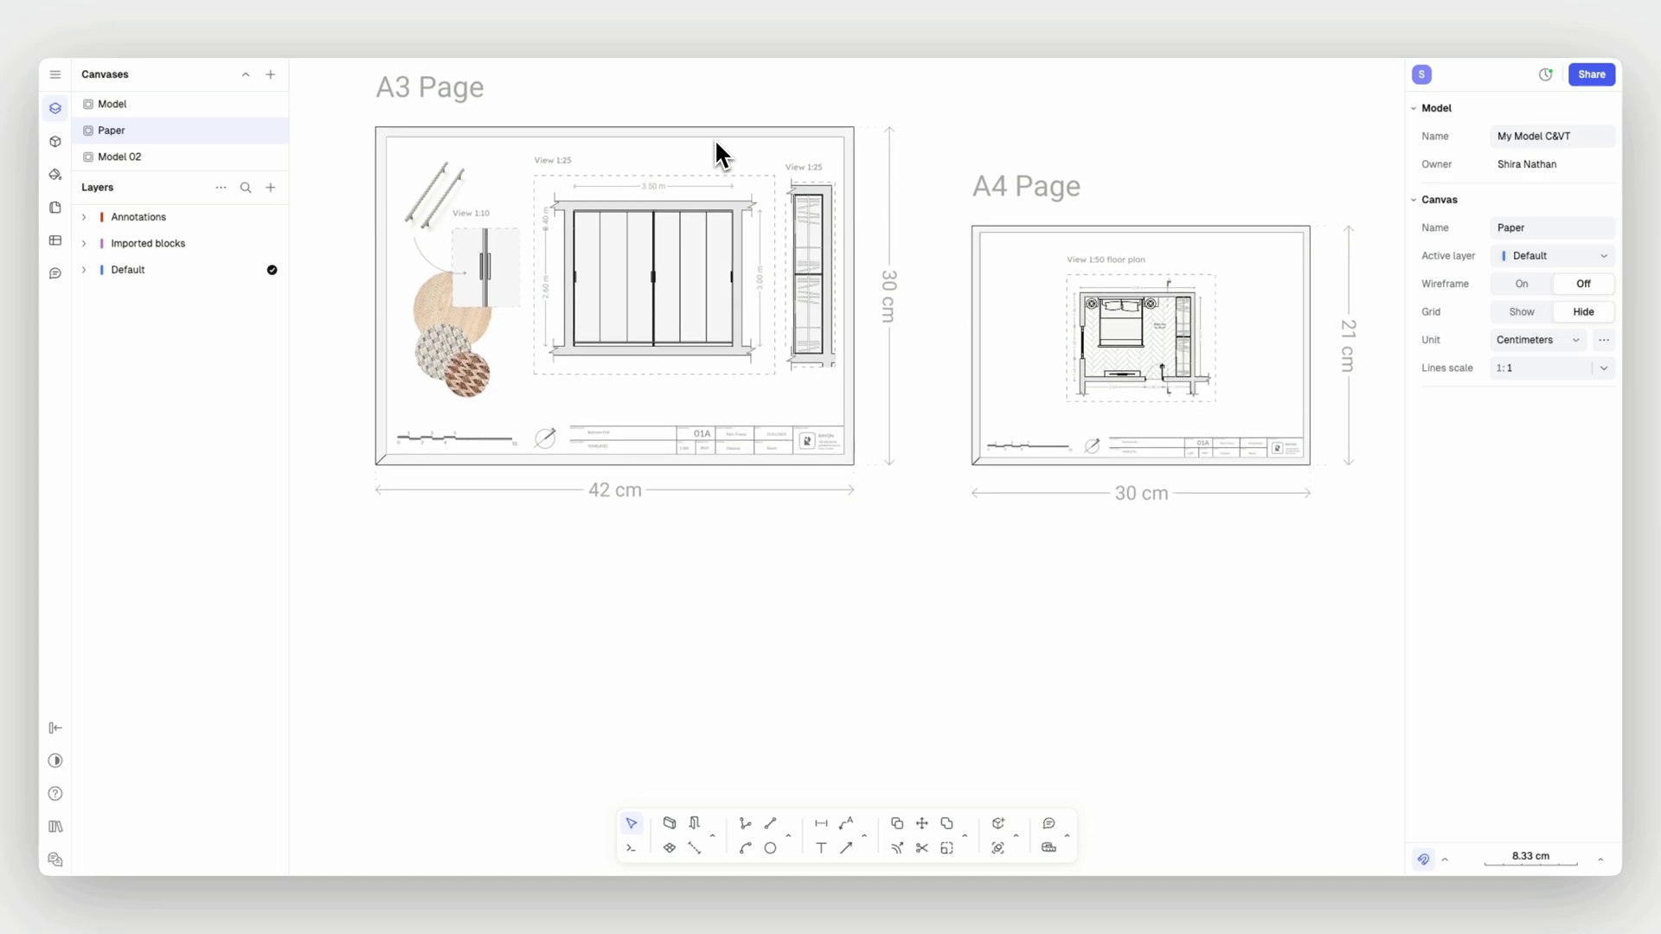
- Add a new view of the Model canvas to the Paper canvas
click(419, 138)
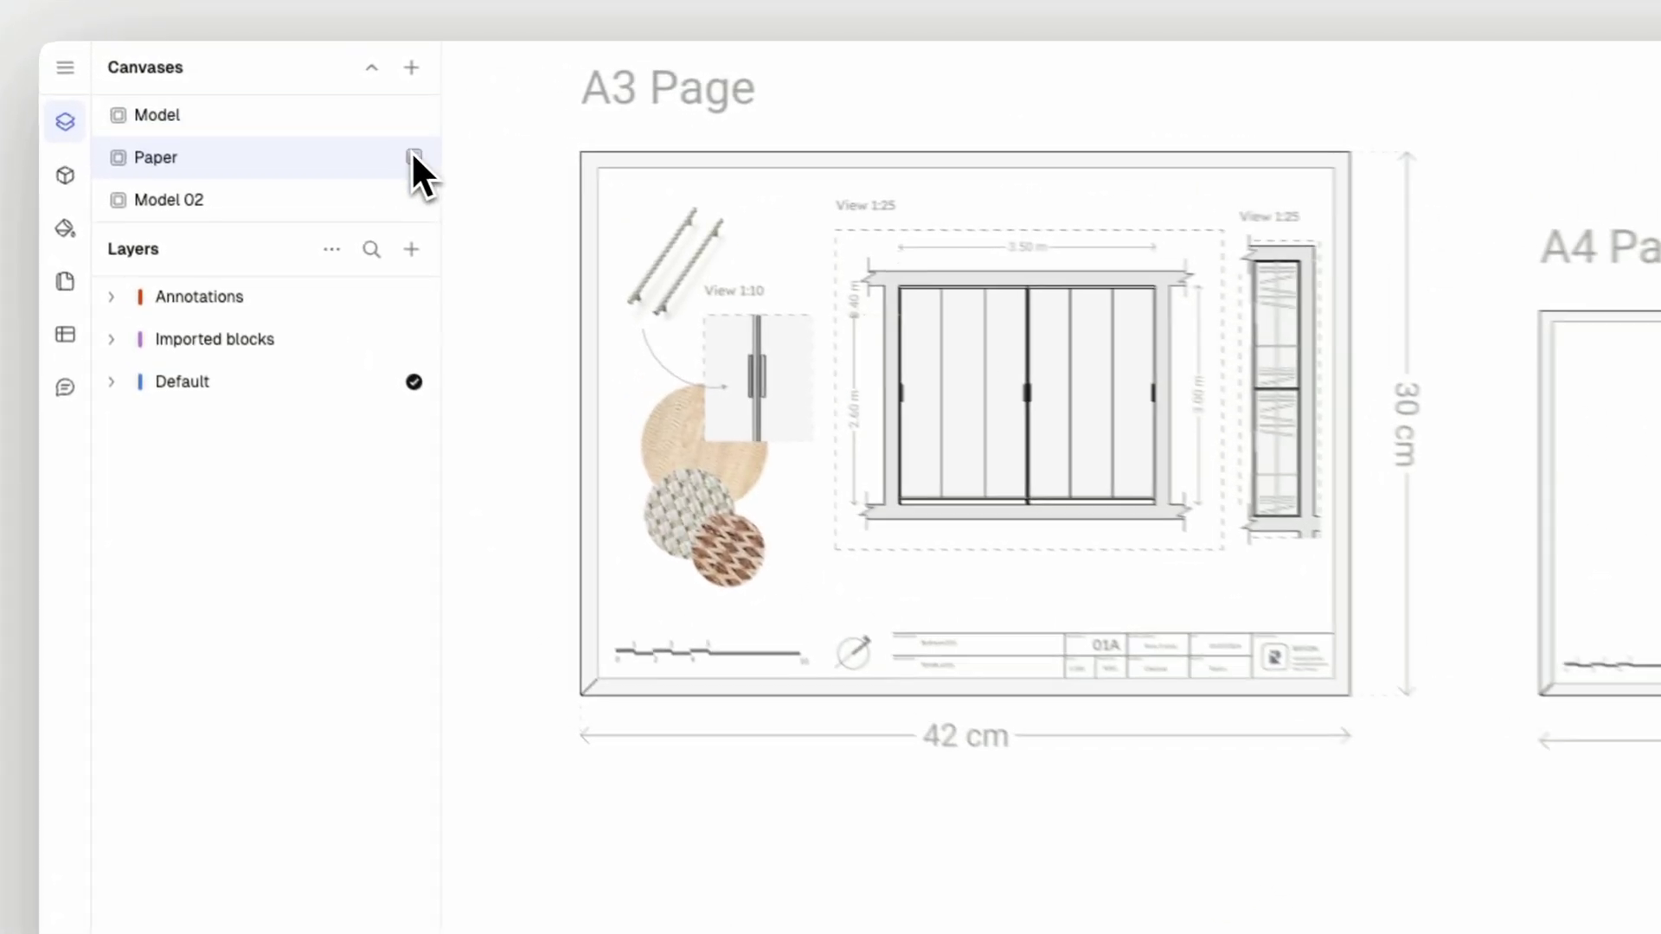
click(428, 267)
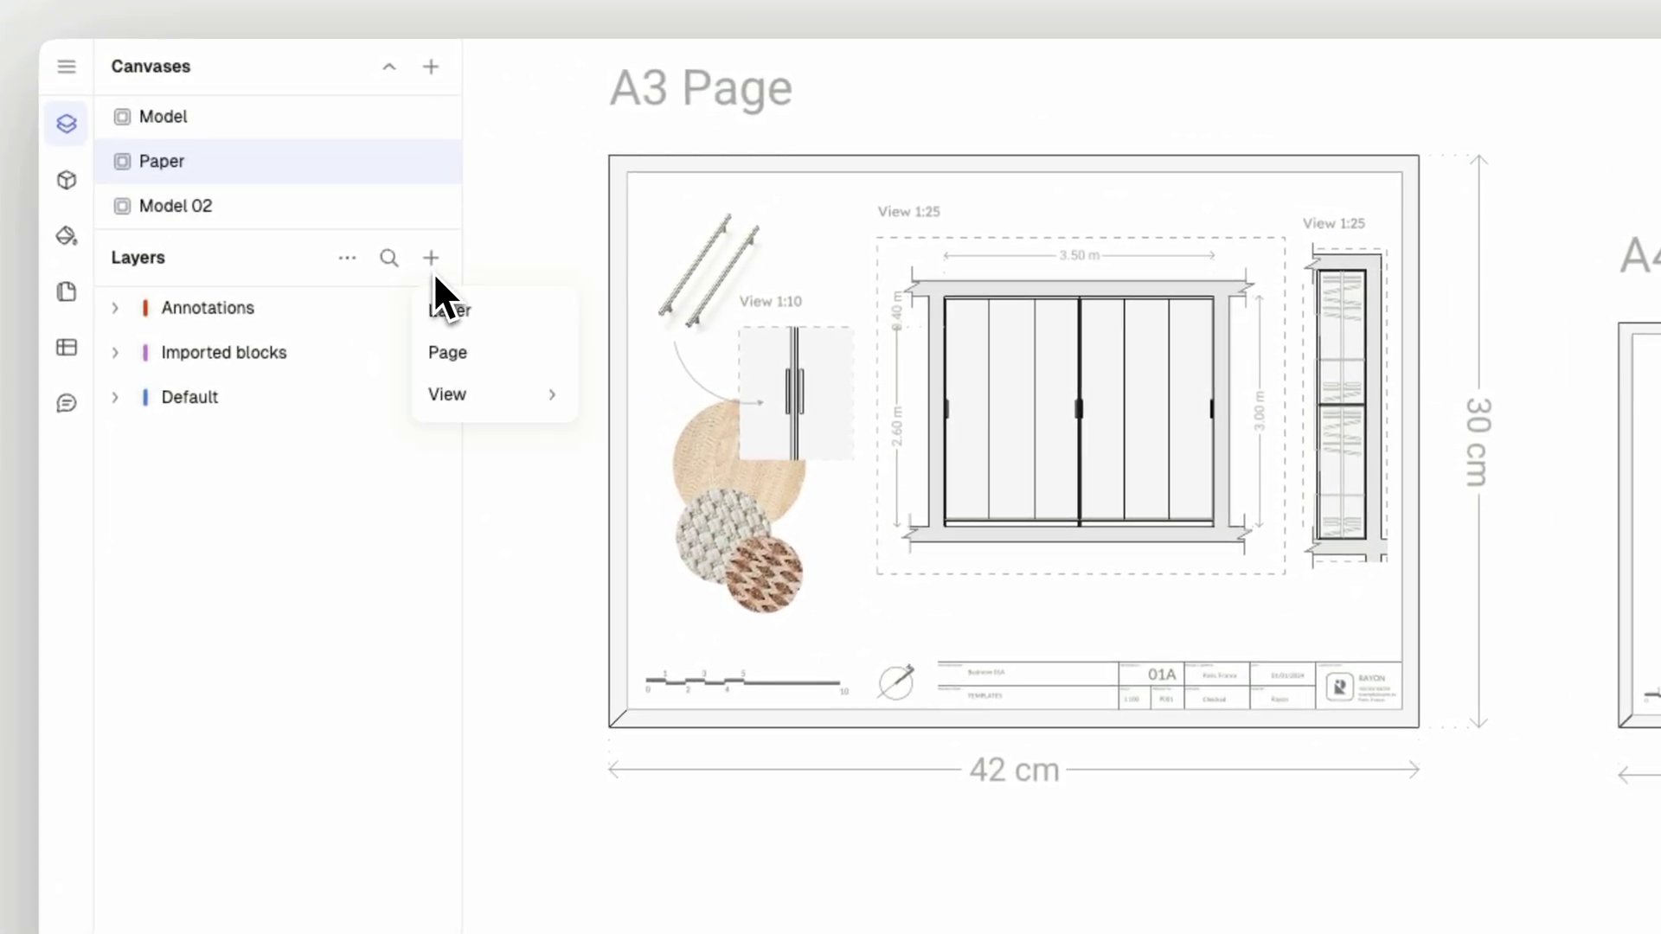
mouse_move(475, 374)
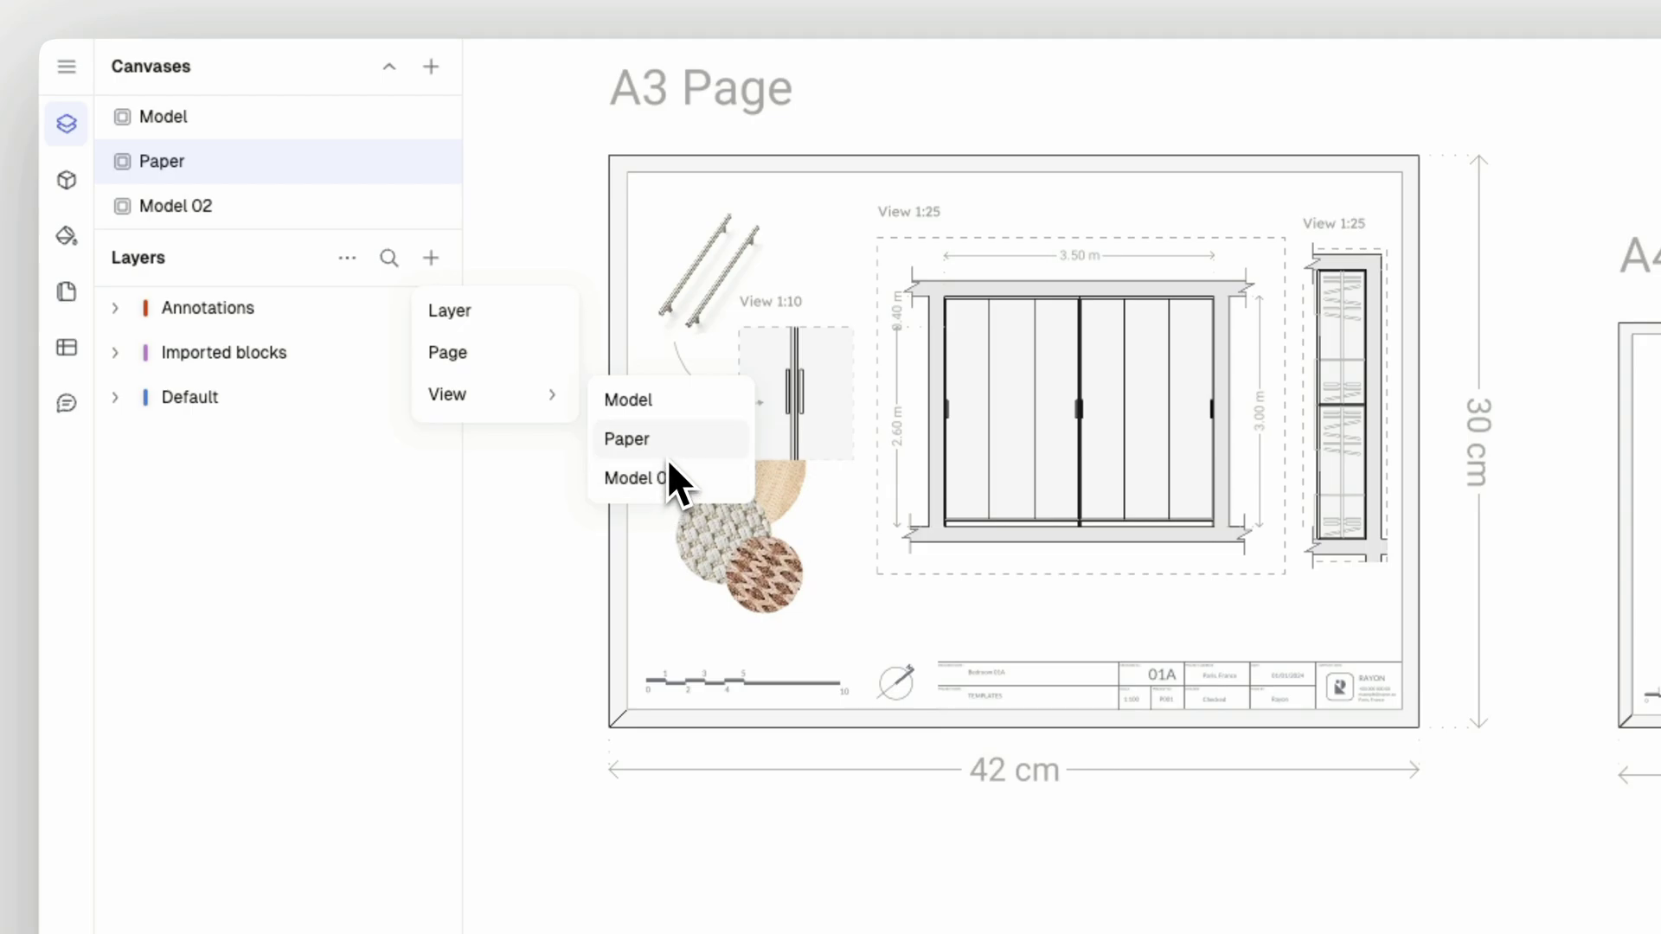
click(668, 404)
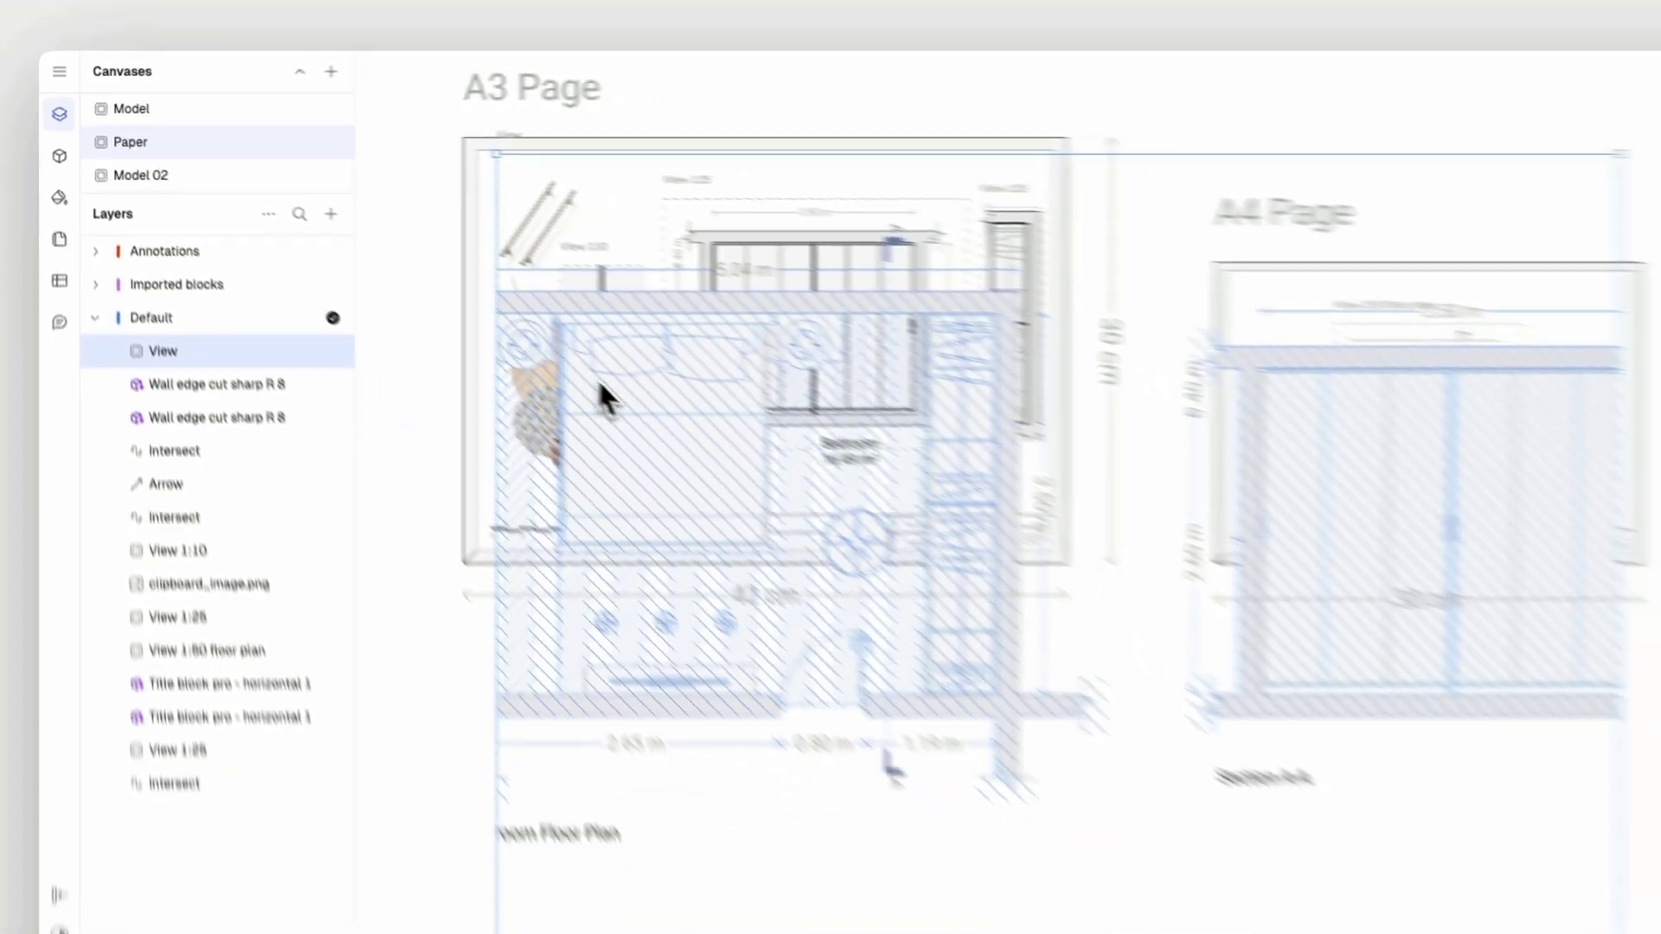
- Move the new view below the A3 and A4 pages, to about X 26.5 cm, Y -41.3 cm, and deselect it
scroll(558, 381, down, 5)
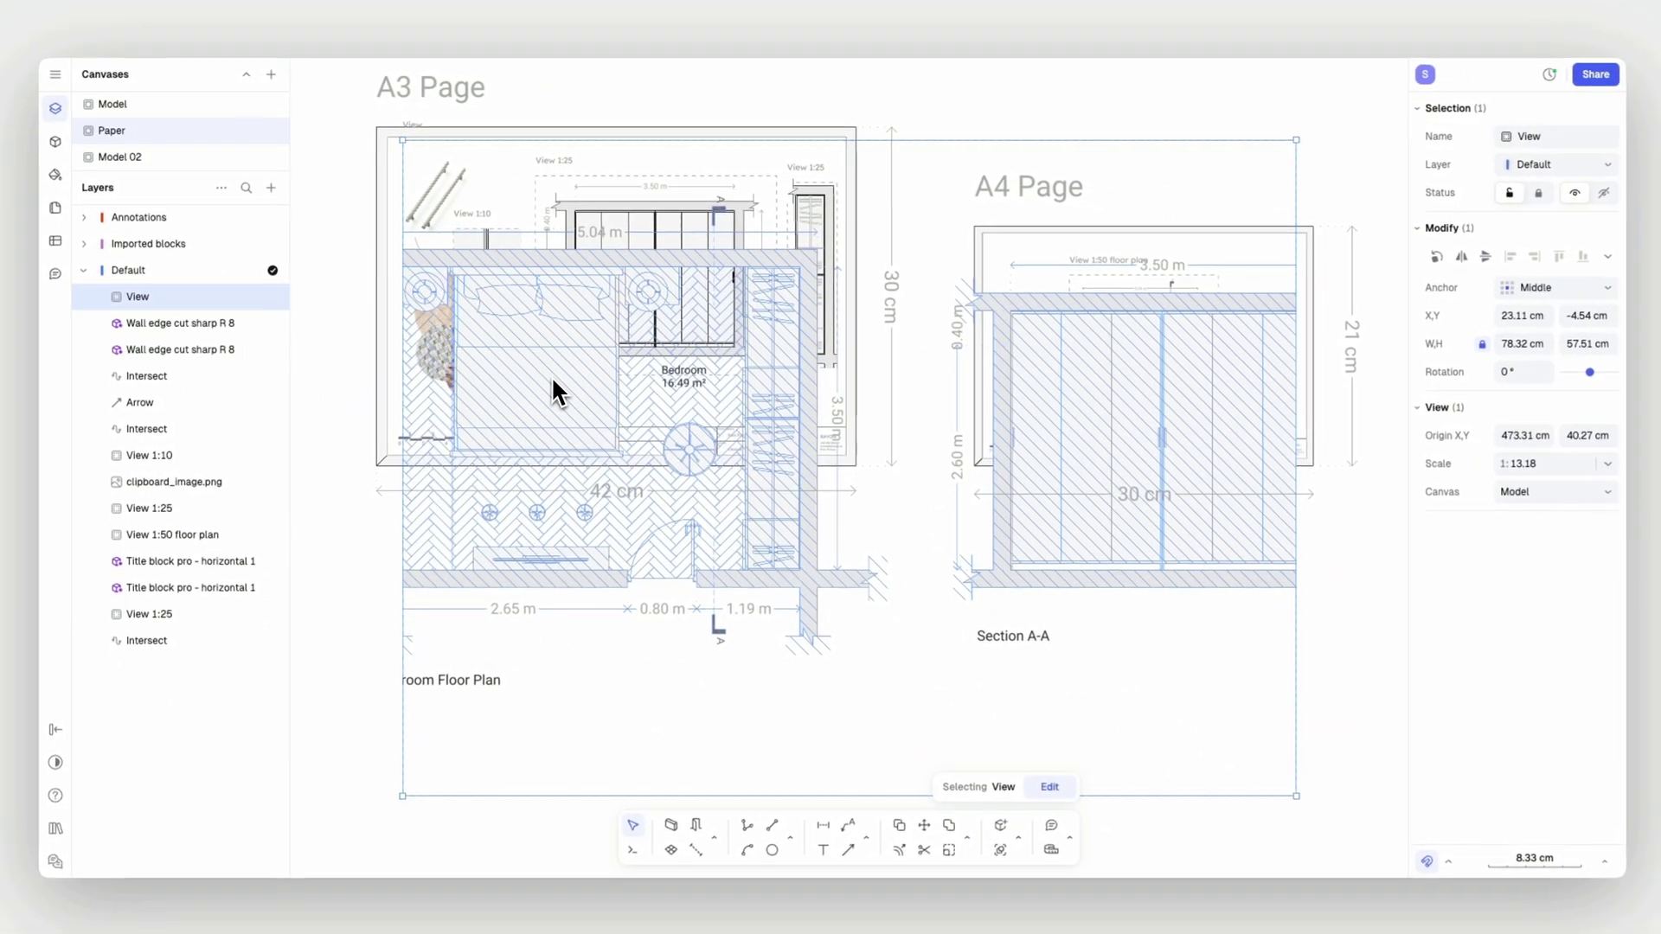
scroll(548, 375, down, 2)
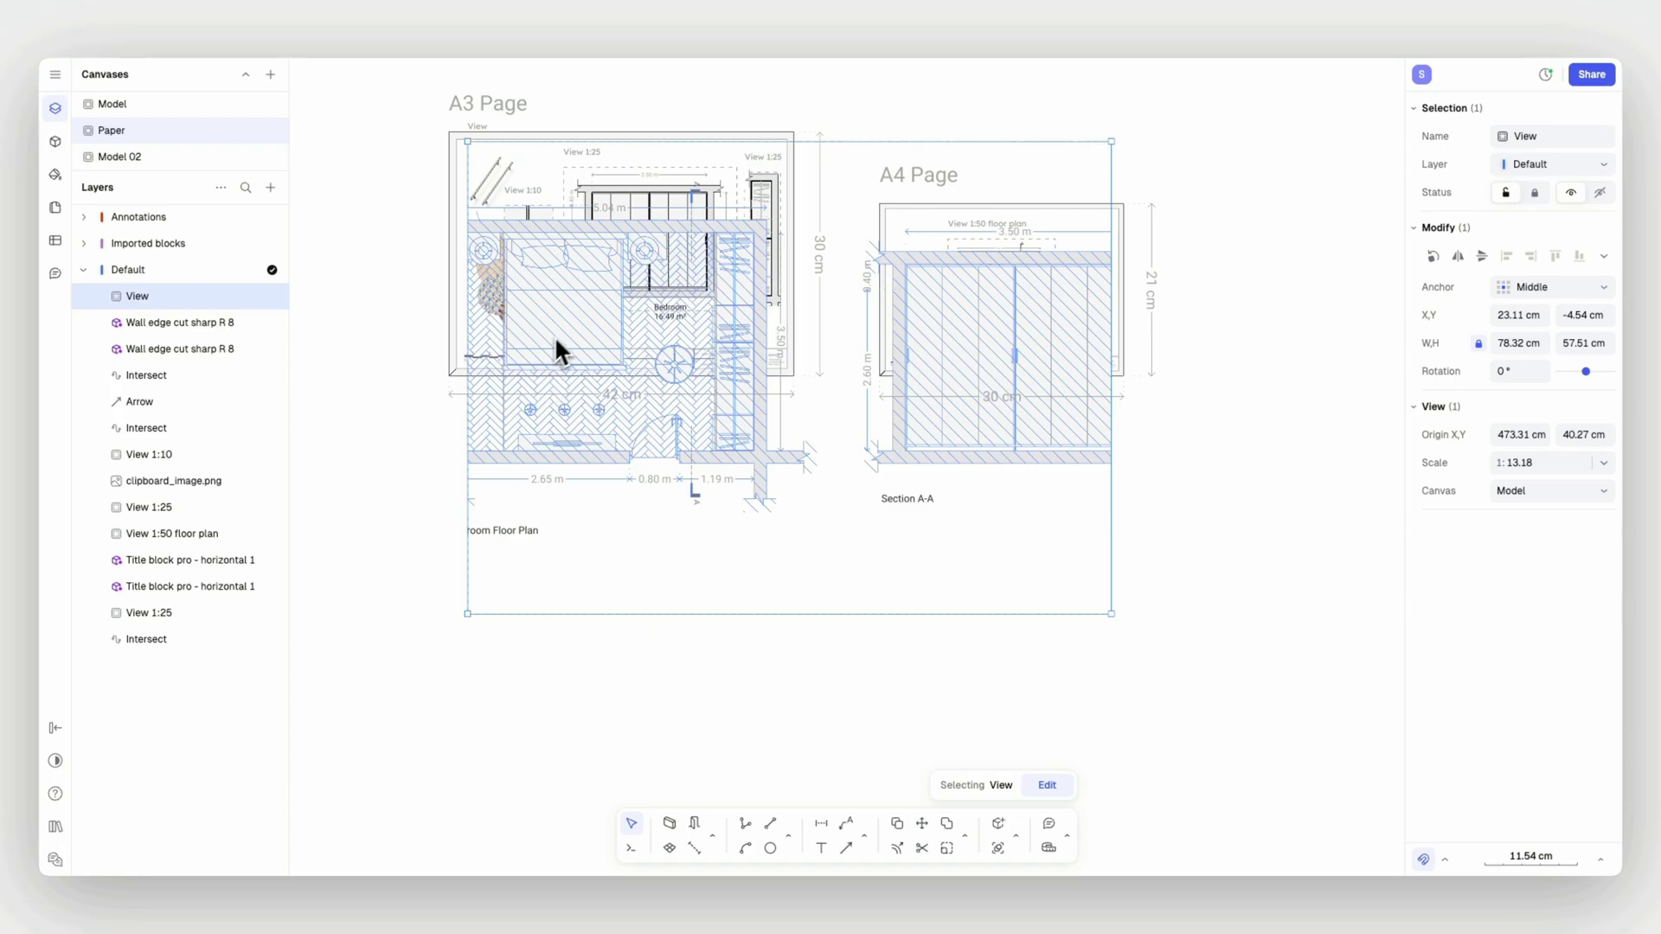
drag(556, 352, 584, 655)
scroll(585, 648, down, 3)
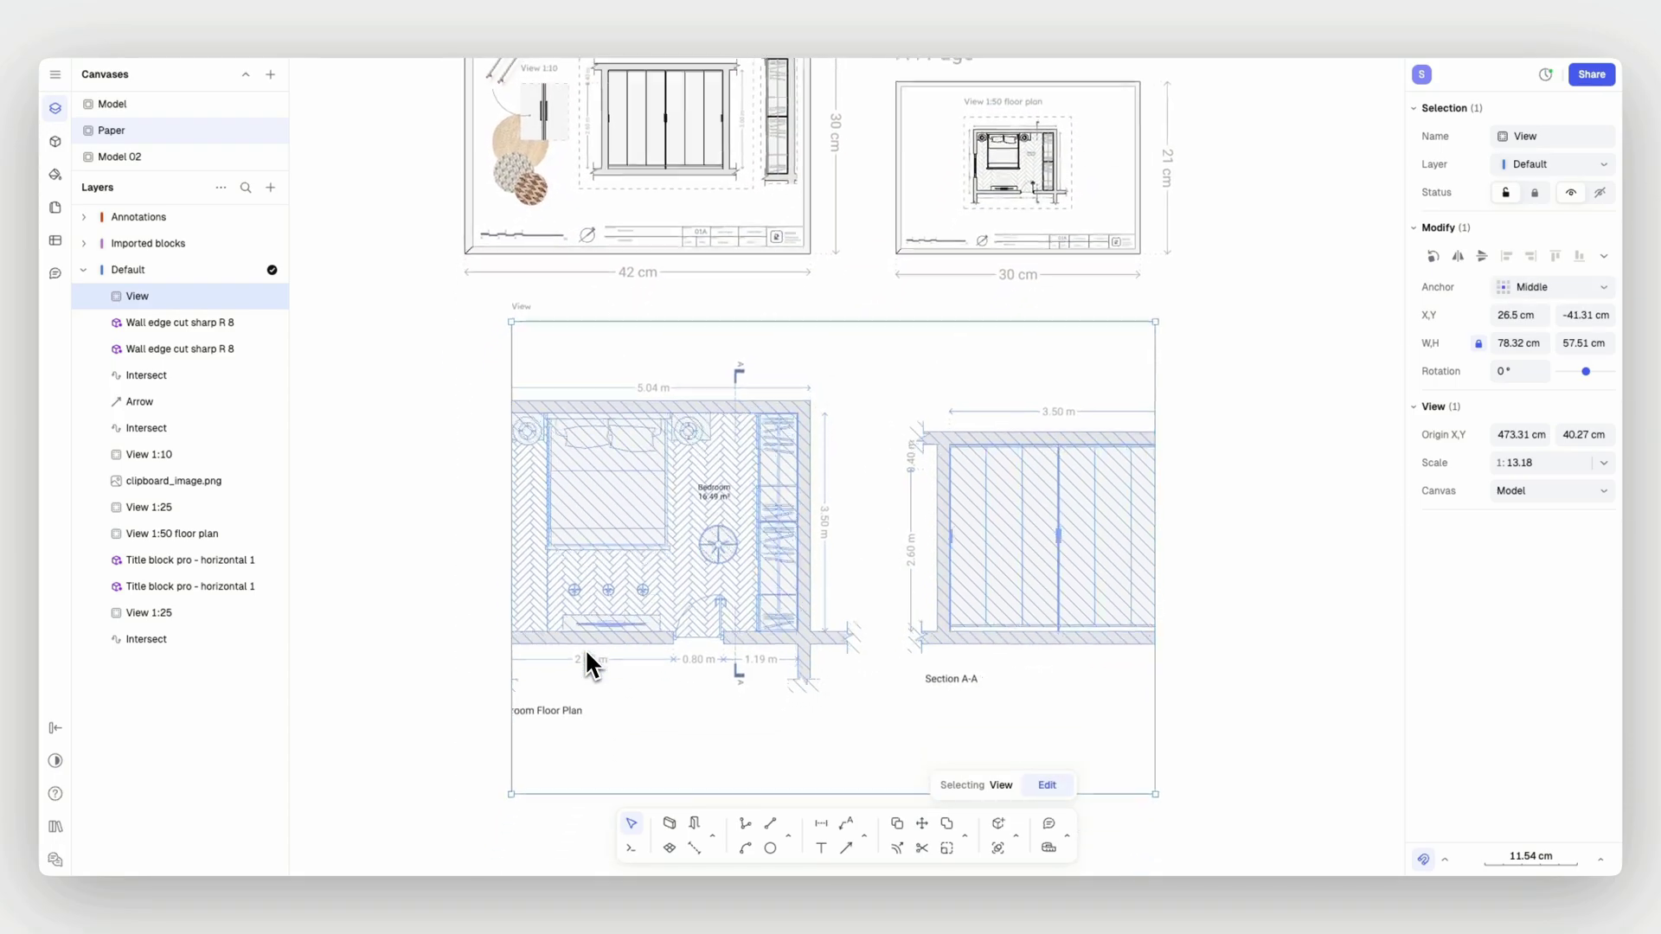
click(500, 647)
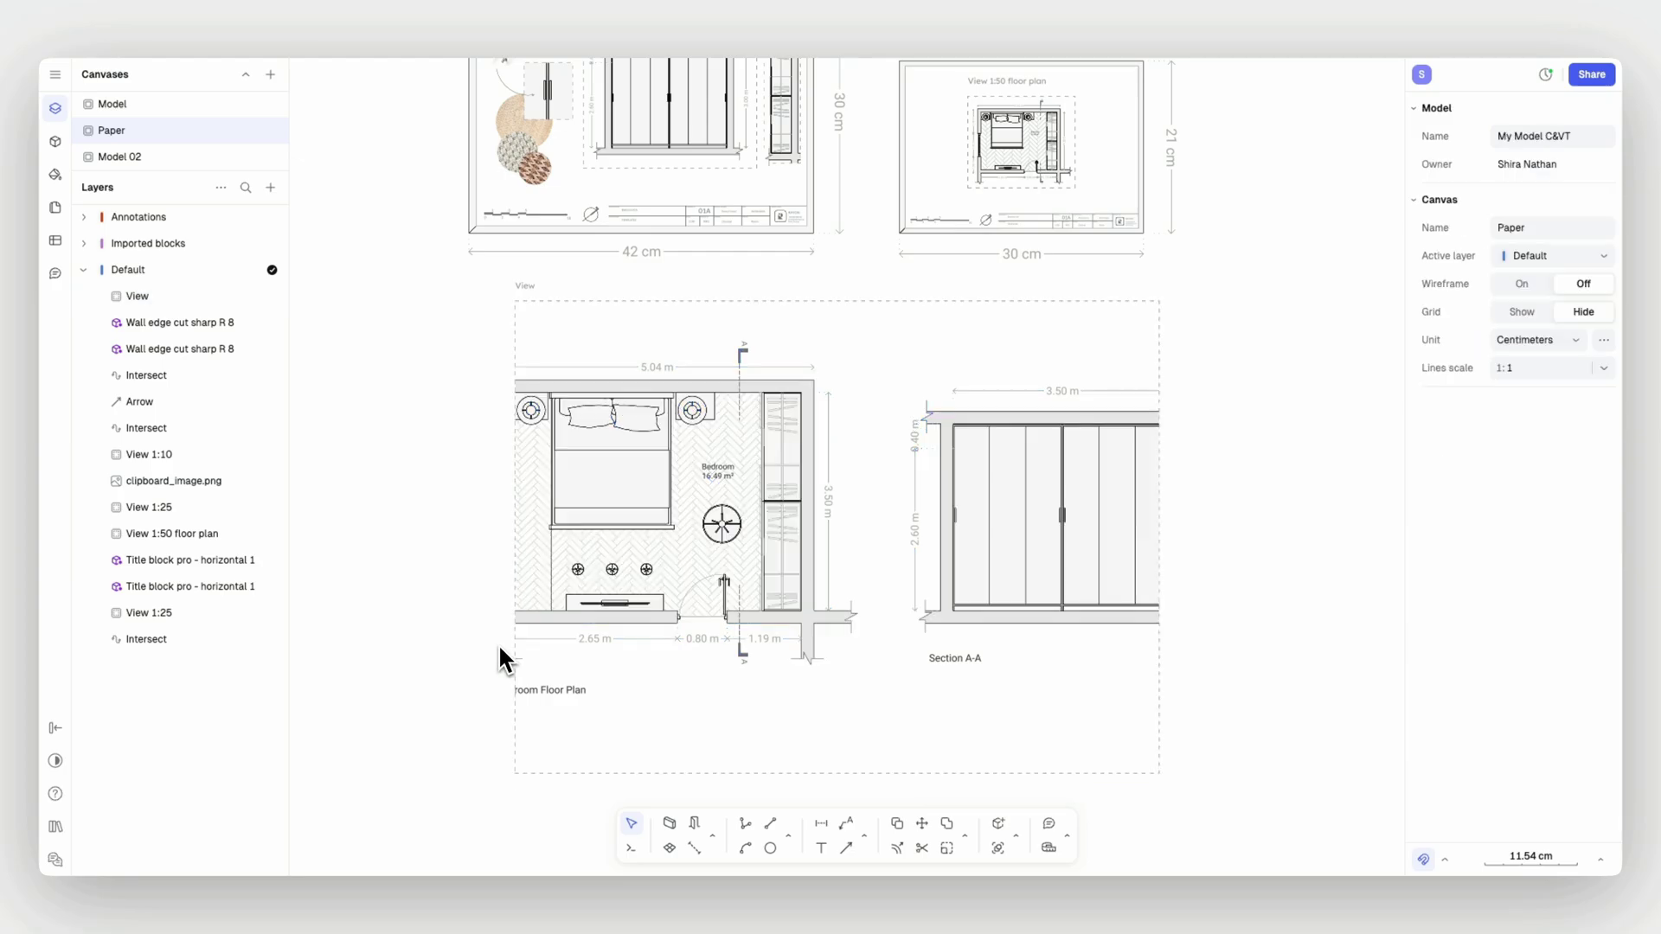
- Inspect the elements and layers of the new view in edit mode, and finish editing without changes
click(616, 520)
click(1046, 785)
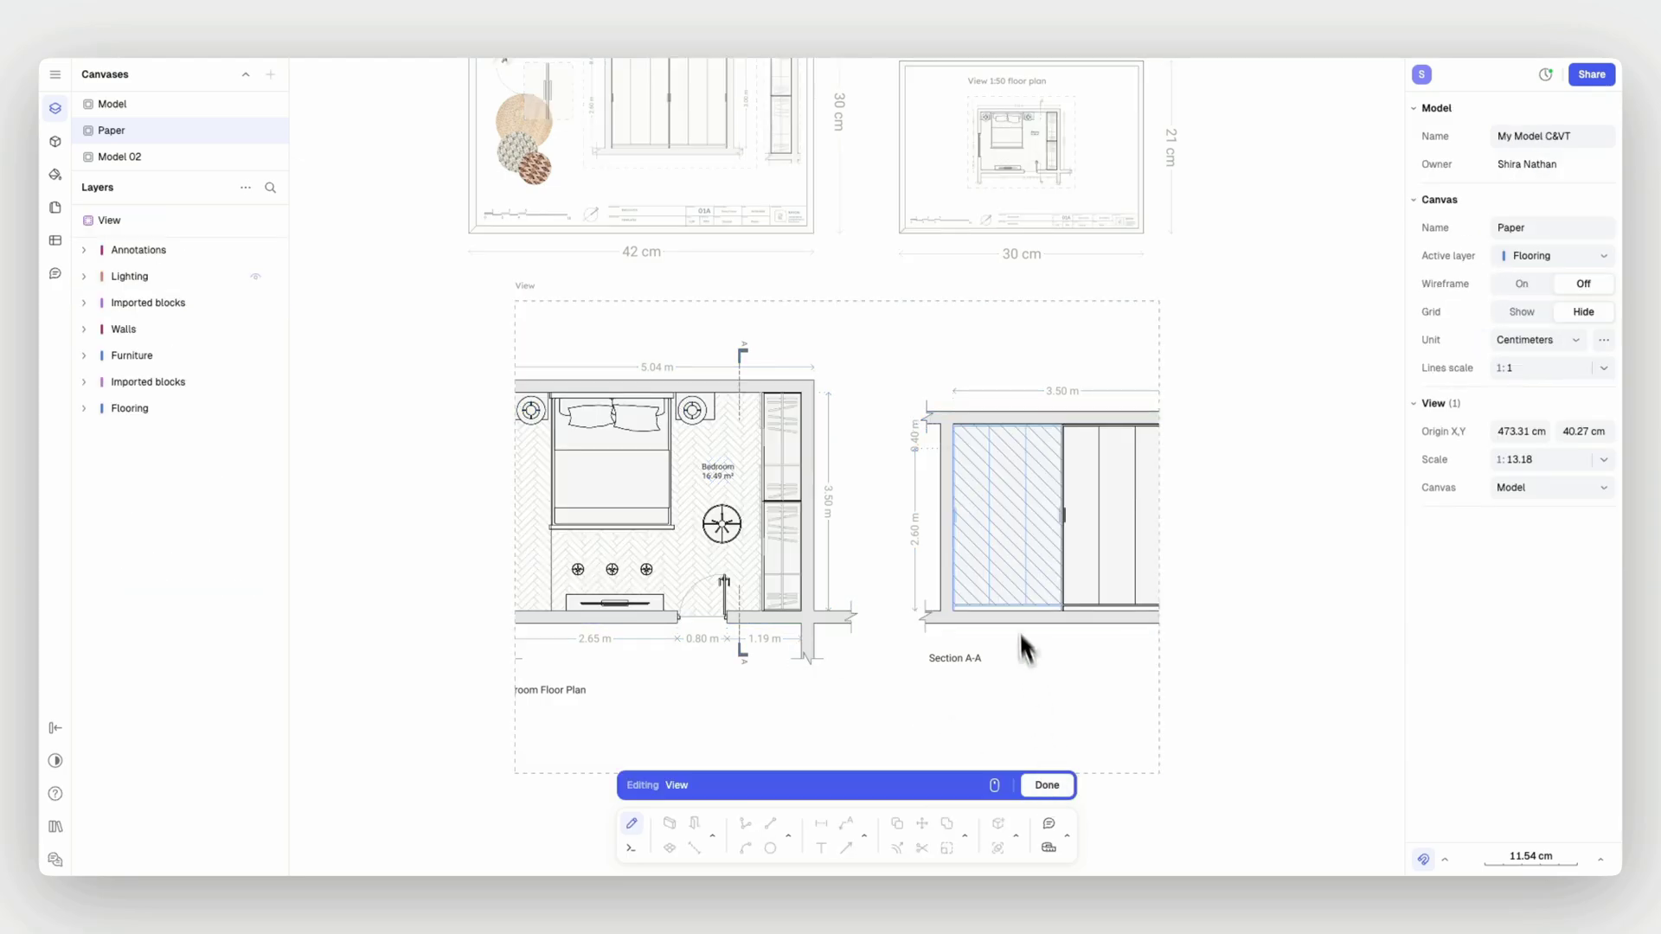
click(1004, 605)
click(768, 575)
click(863, 725)
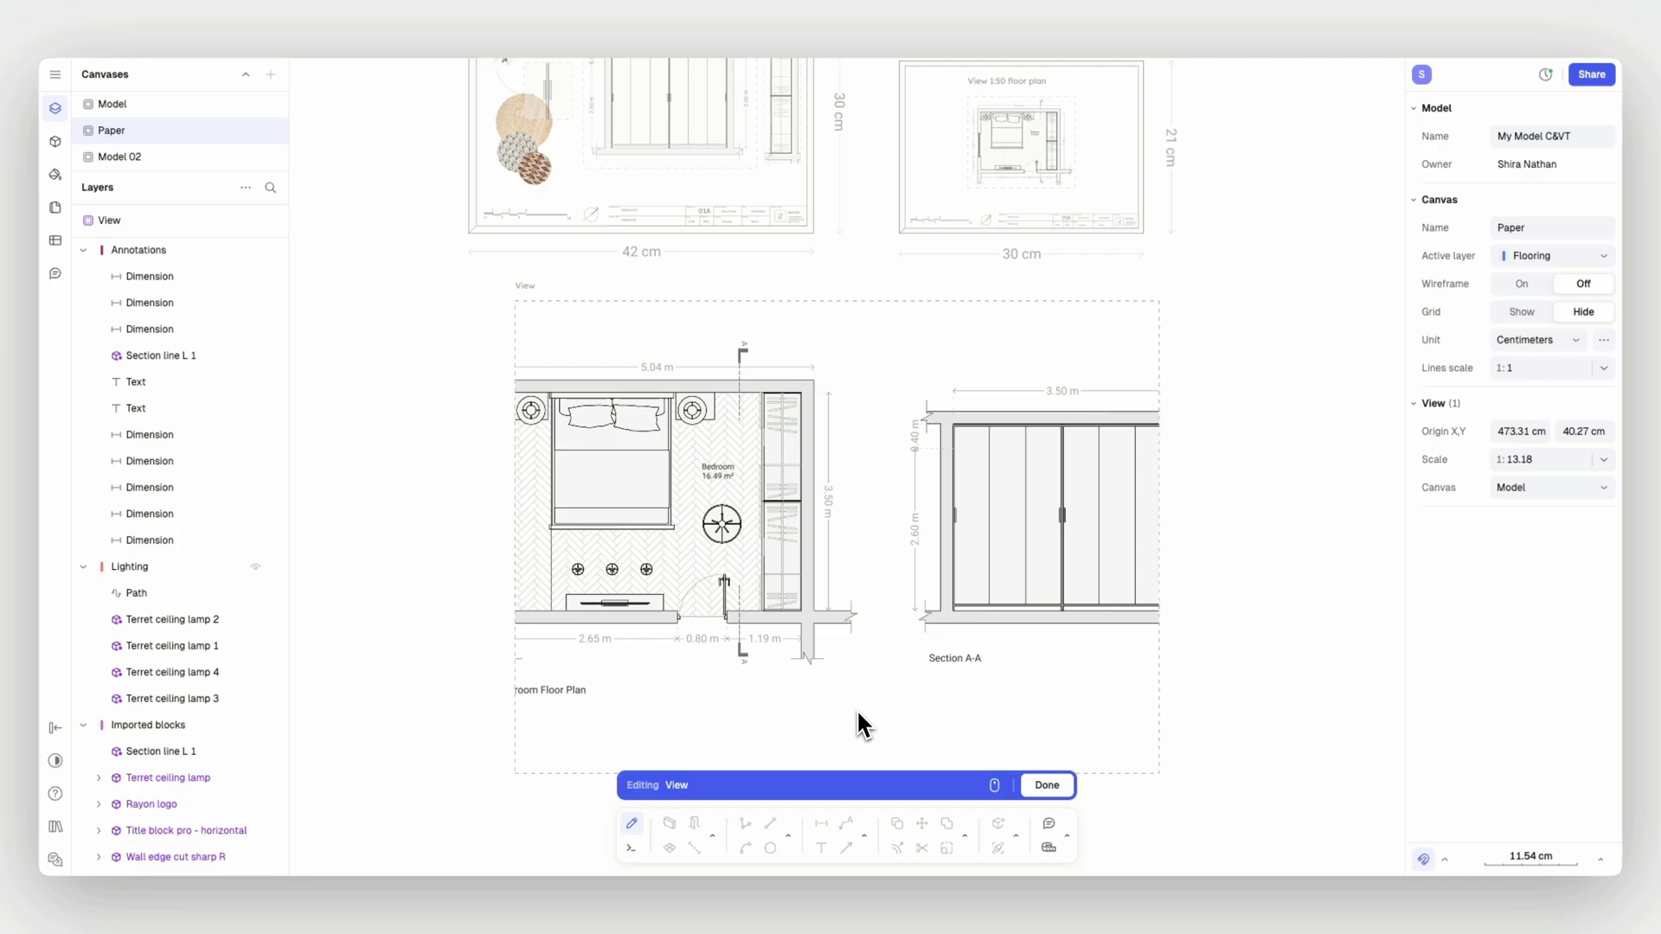
click(1047, 784)
click(495, 535)
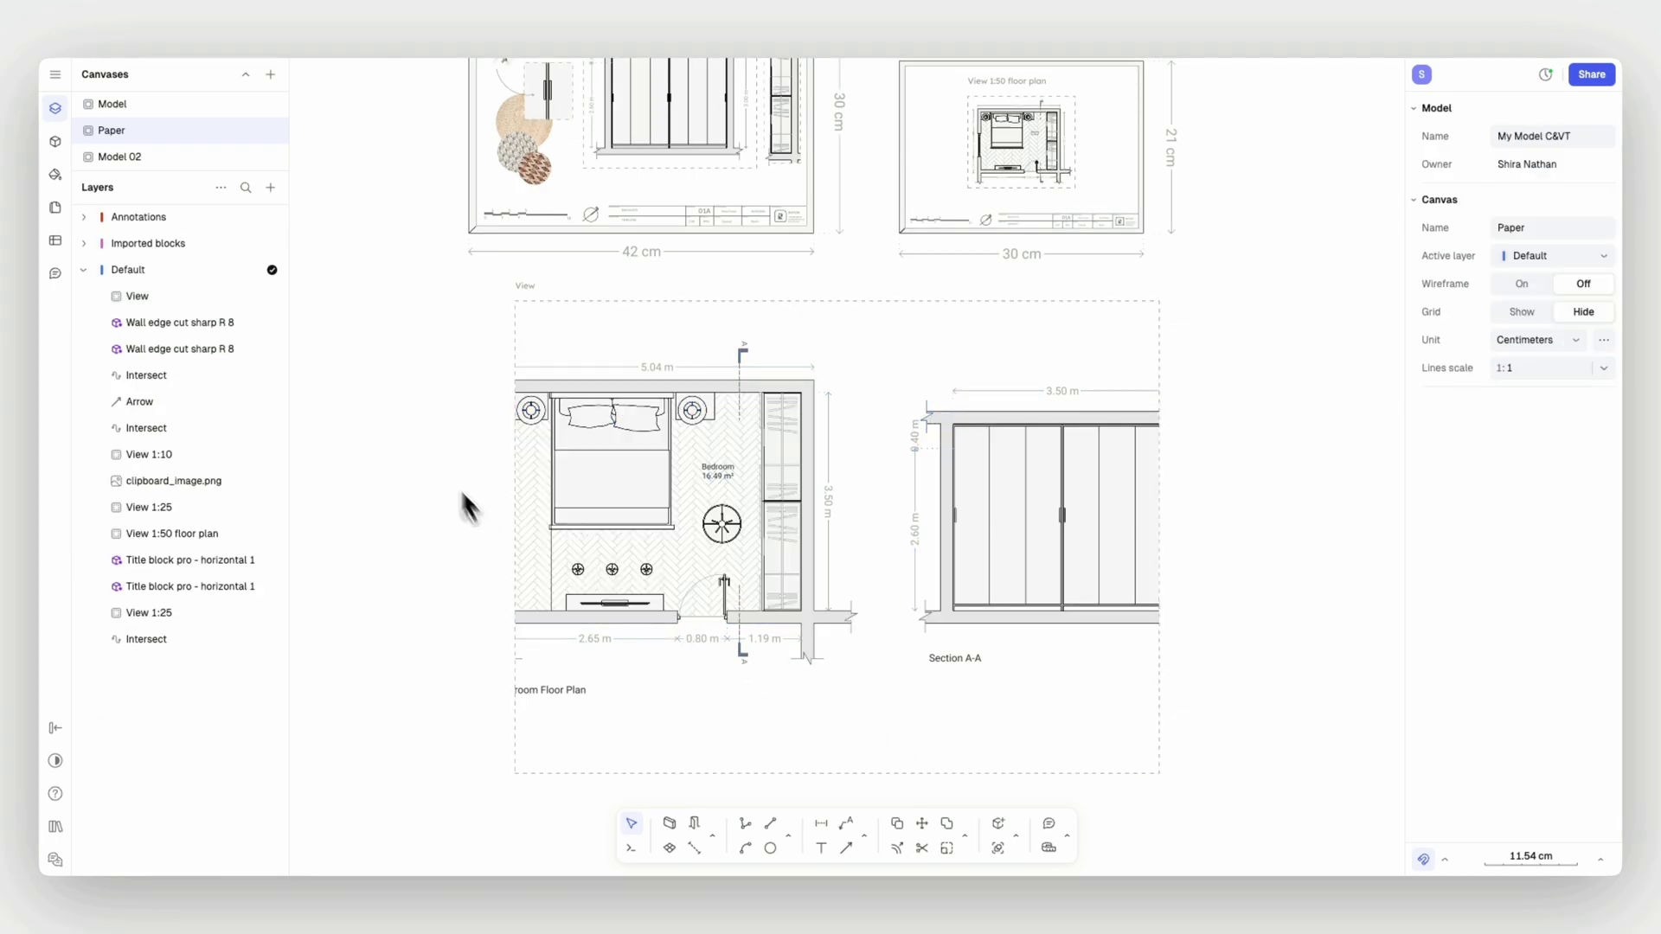
- On the Model canvas, rotate the double bed with stands 90° and place it against the window wall
click(223, 108)
click(554, 346)
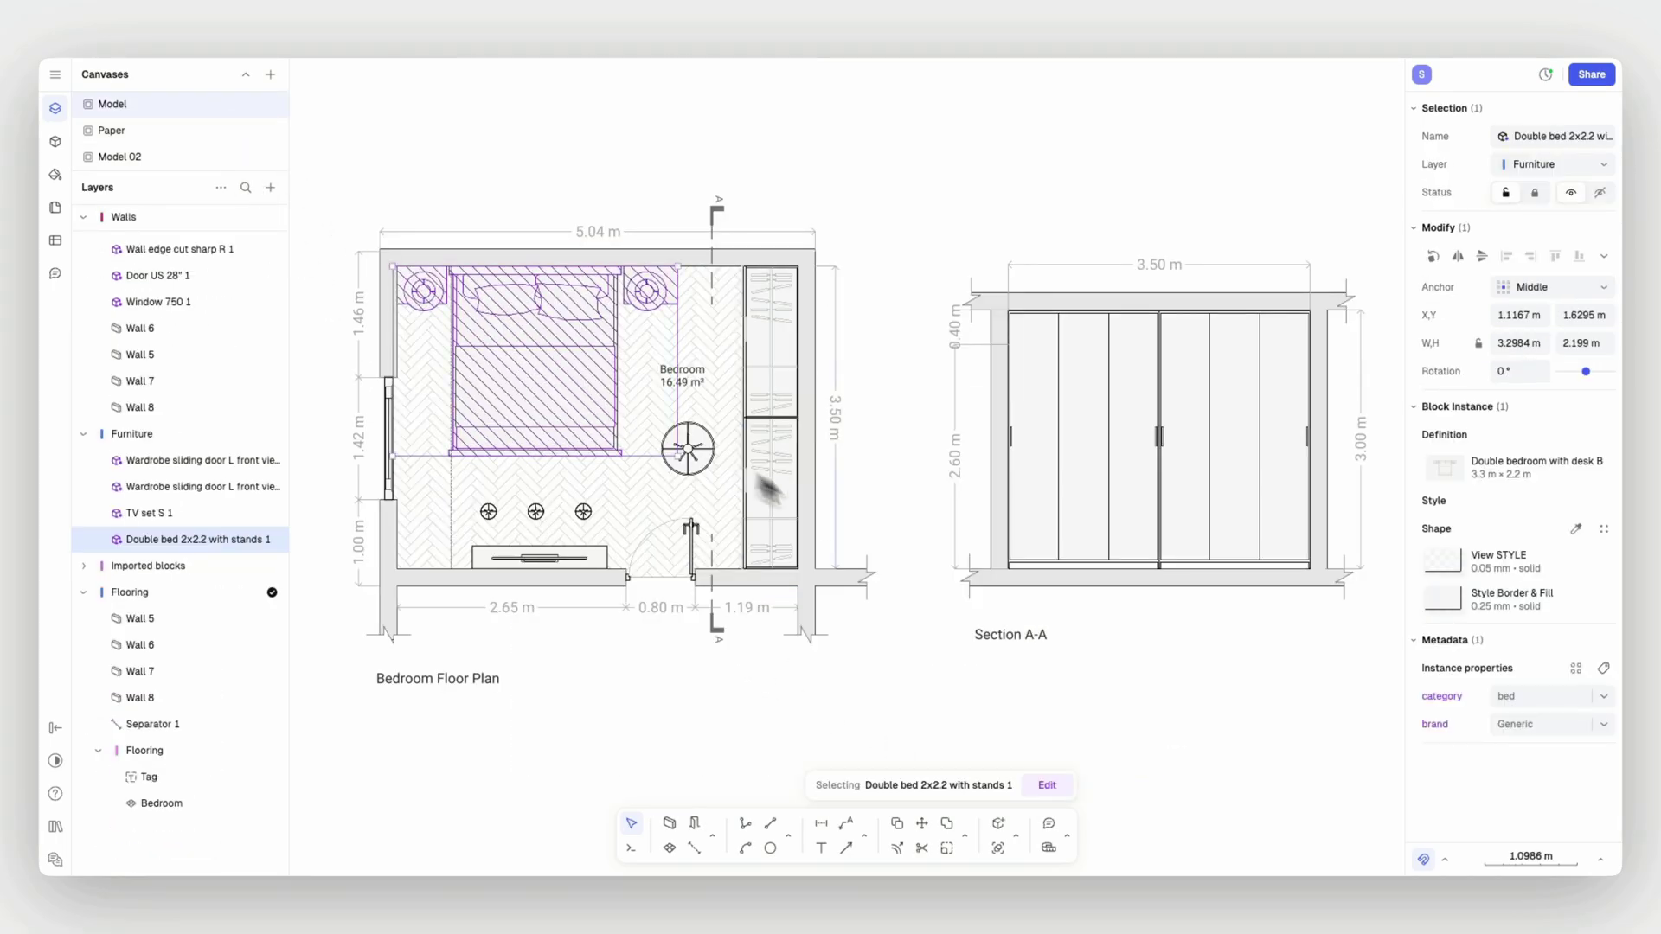
drag(689, 467, 718, 320)
drag(585, 343, 542, 398)
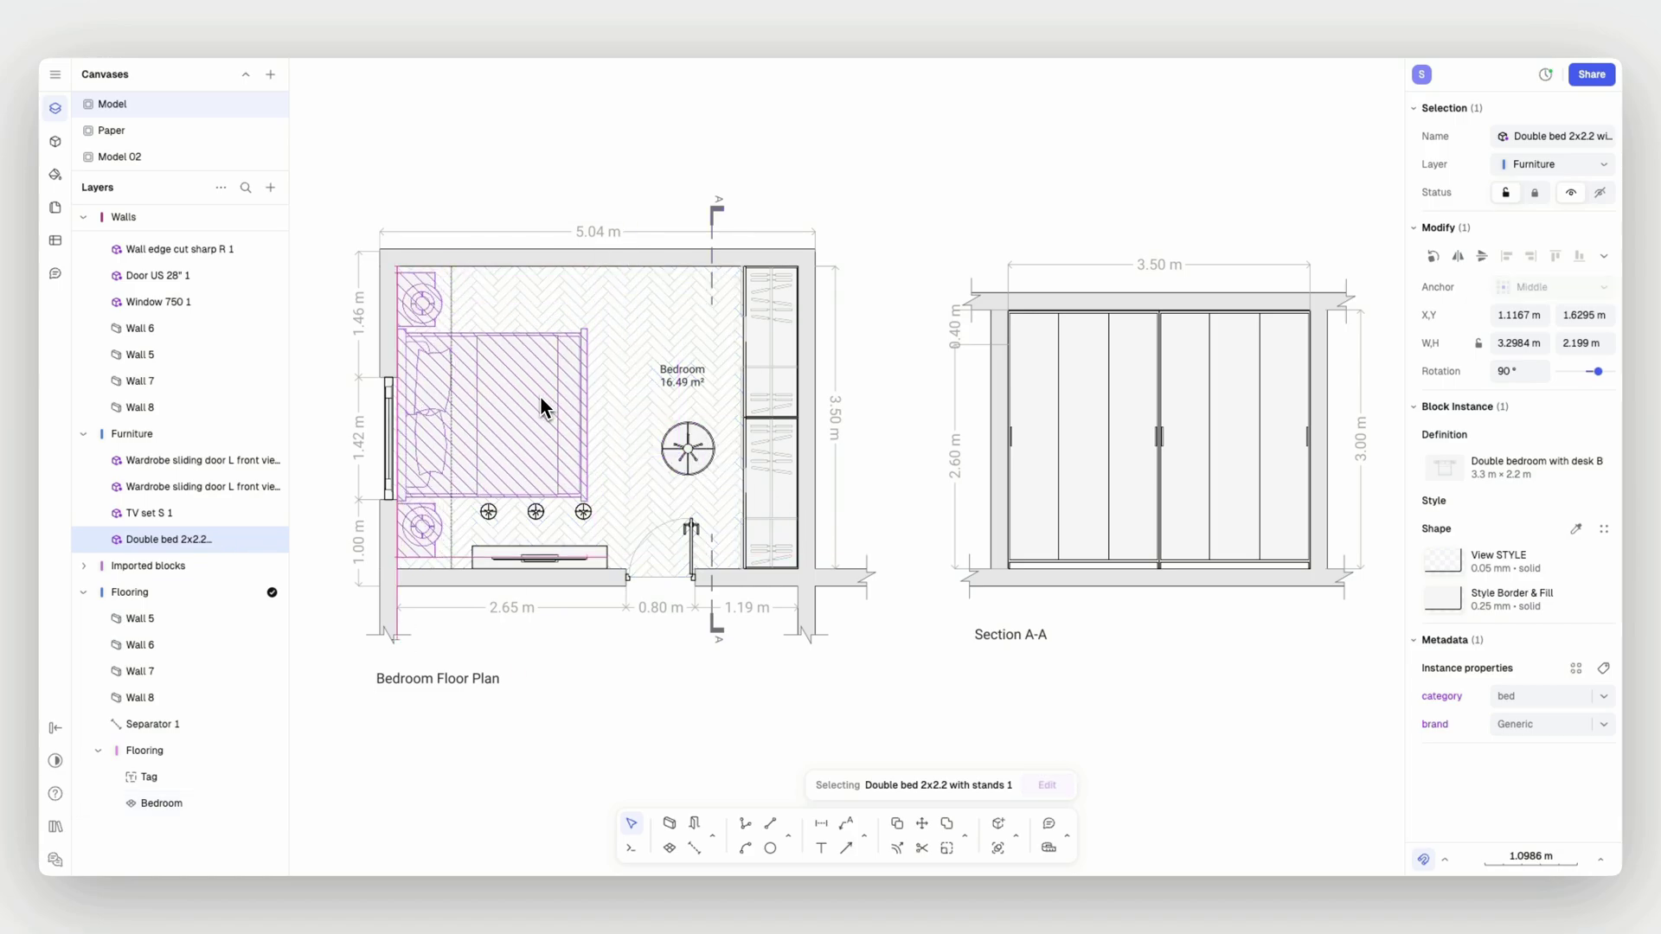
- Delete the TV set from the bedroom floor plan and return to the Paper canvas
click(518, 547)
key(Delete)
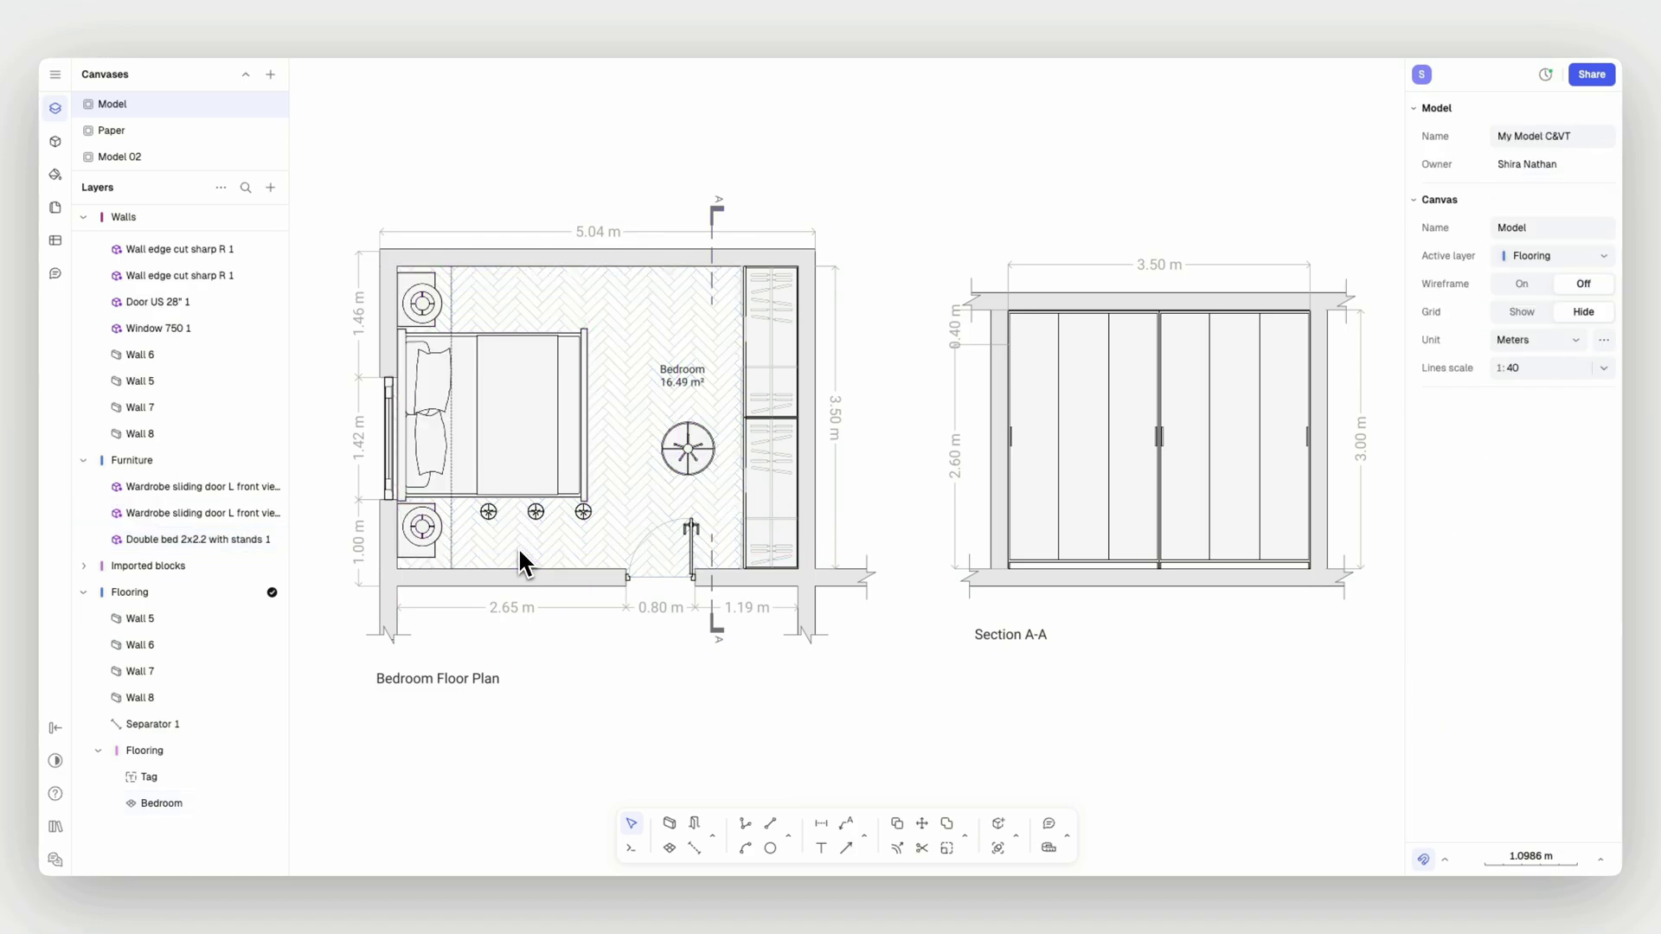
click(213, 135)
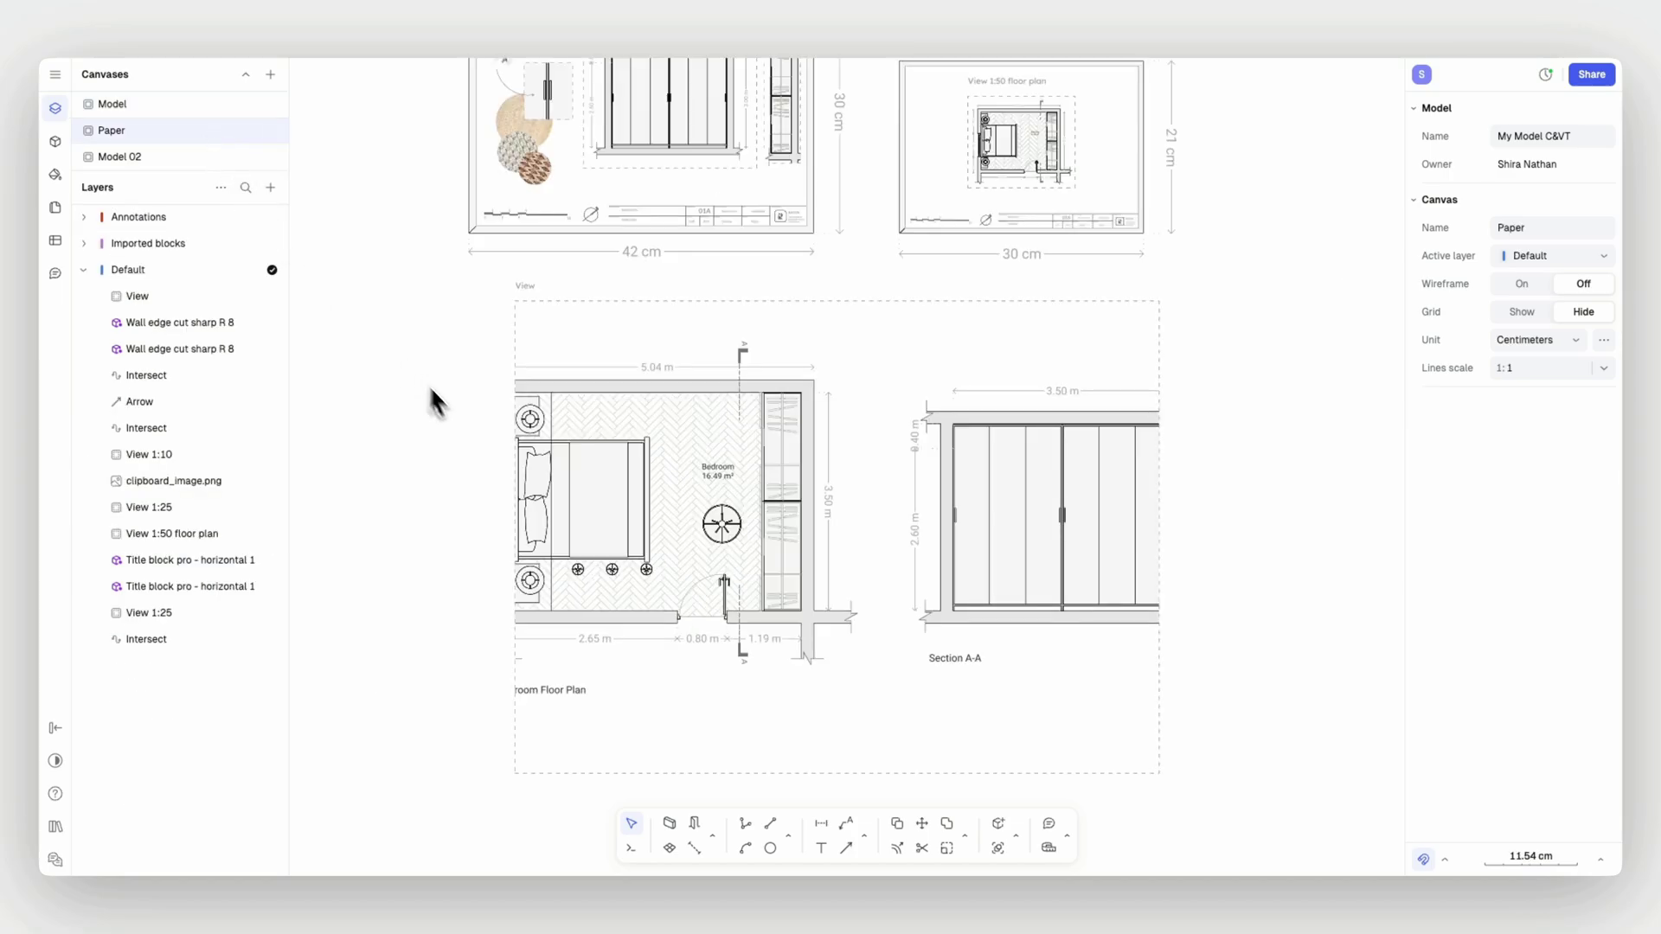
- Edit the new view's clipping path, extending its left edge outward to include the whole bedroom floor plan and its title
click(498, 439)
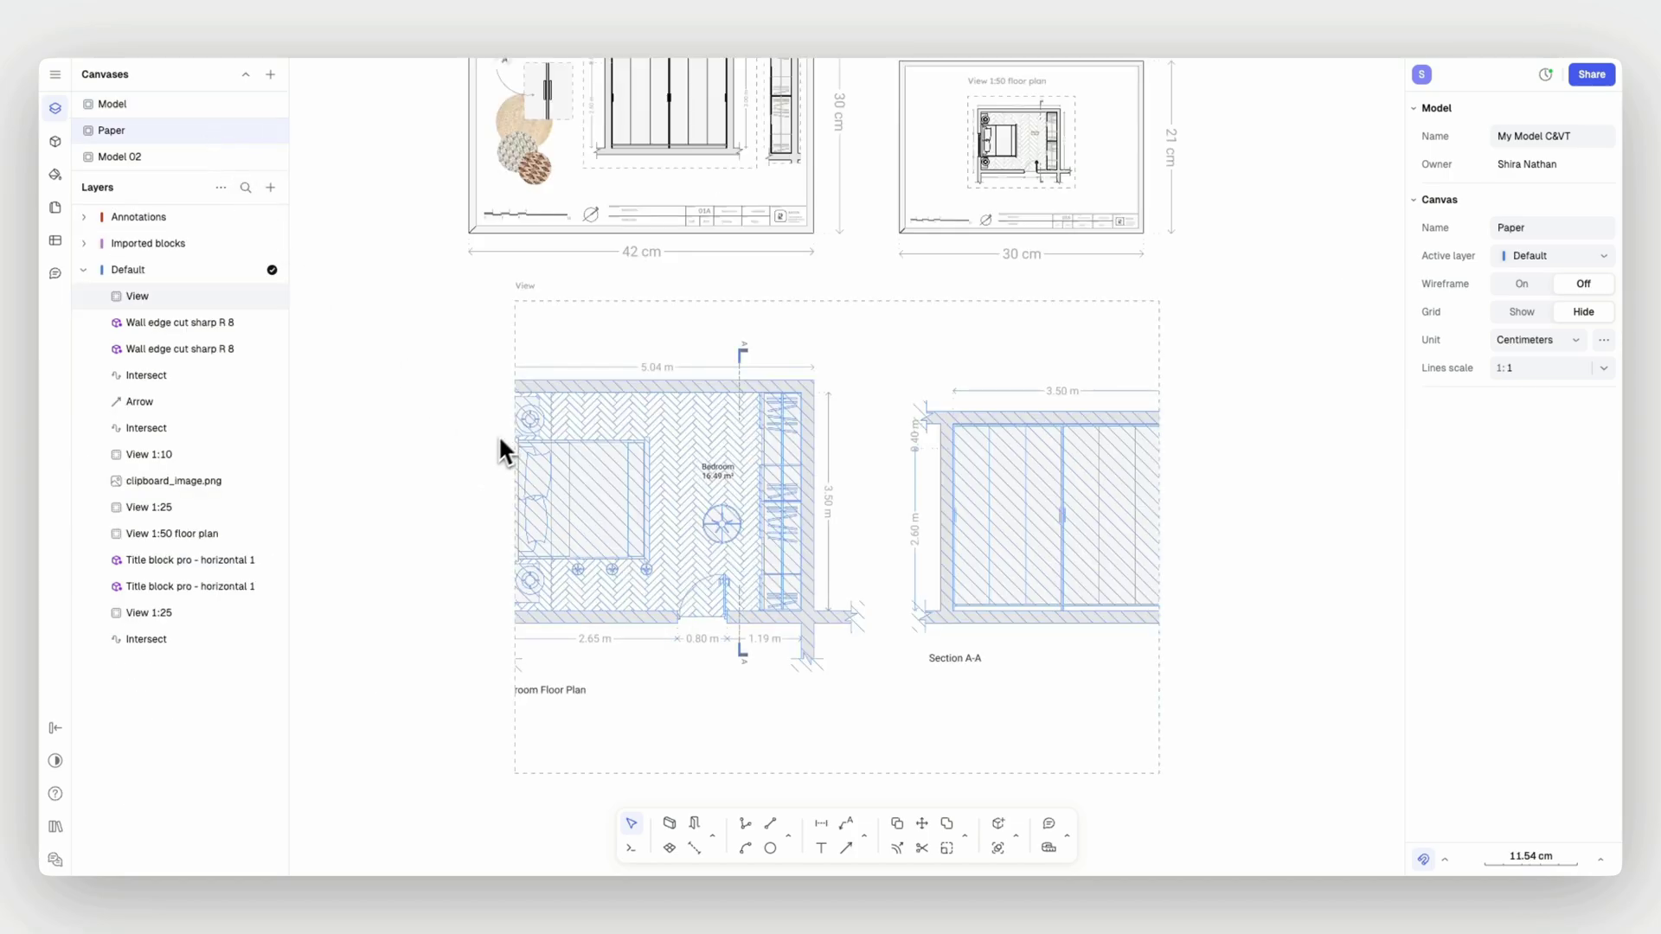
click(1043, 784)
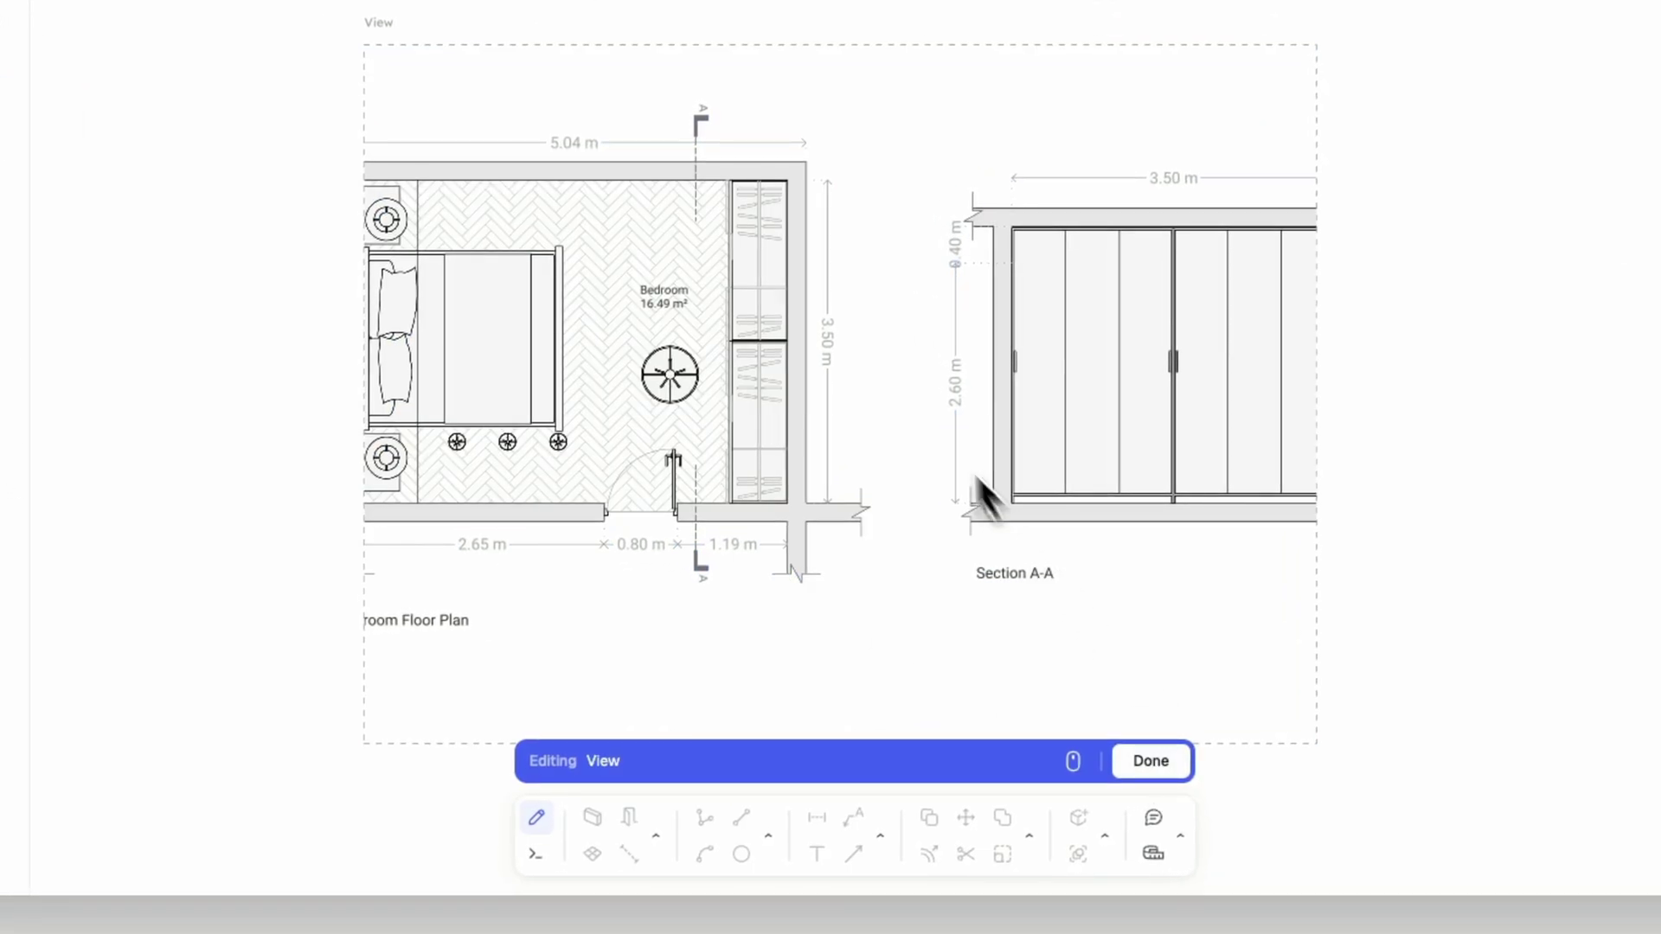
click(473, 48)
click(1045, 758)
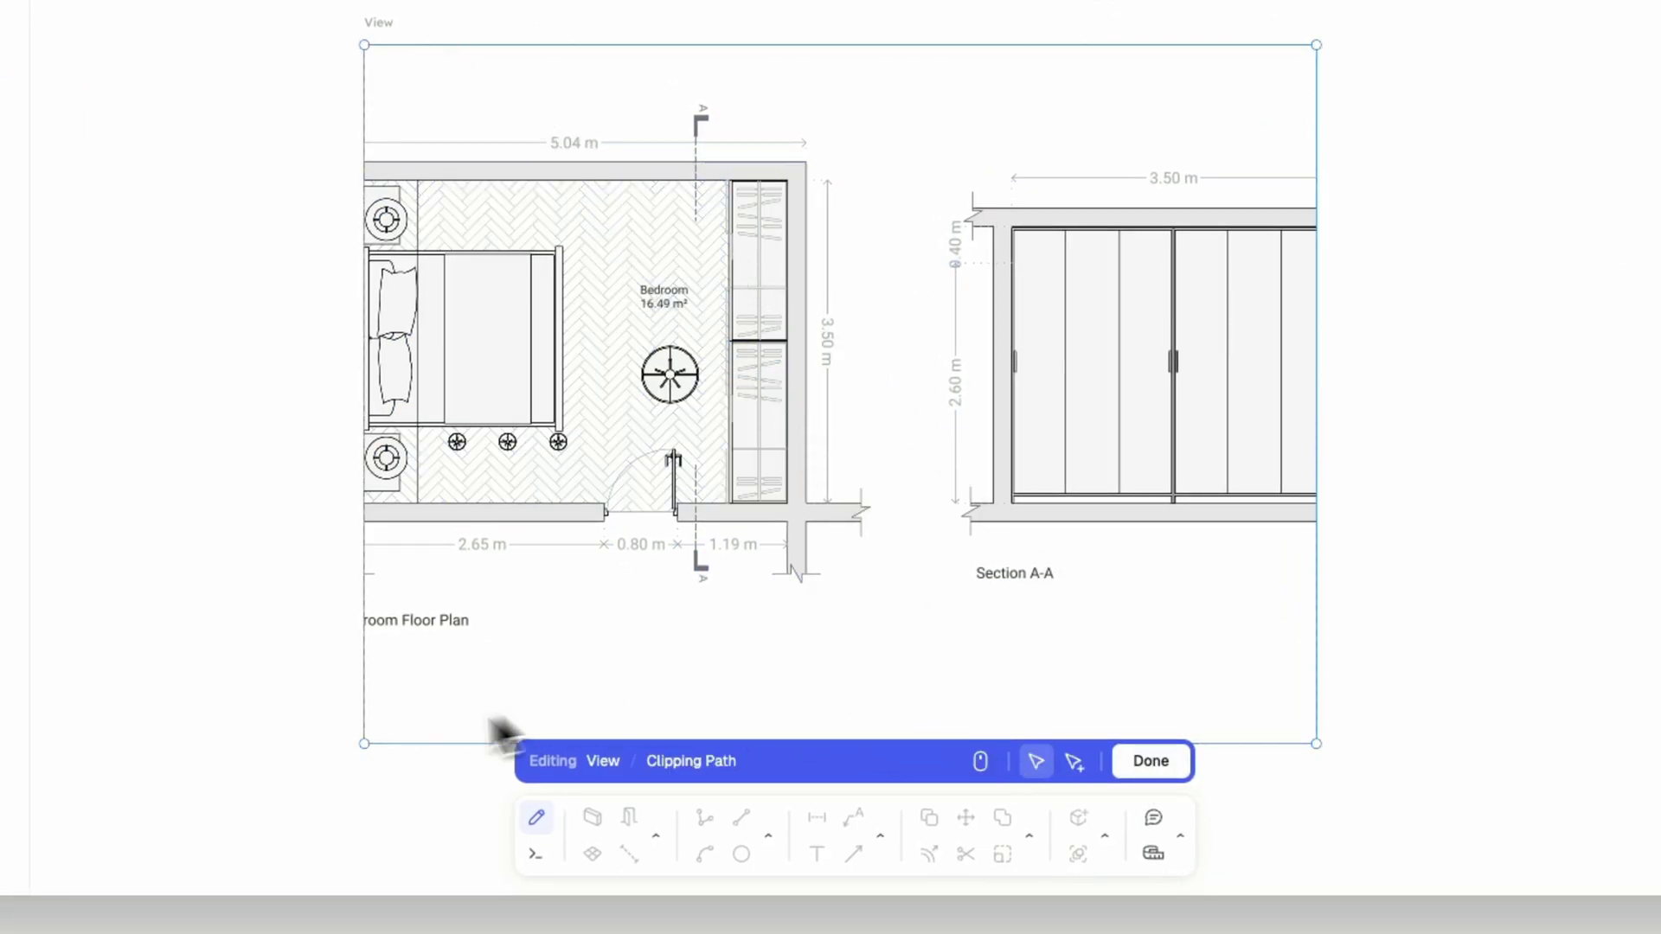
click(366, 743)
drag(366, 68, 296, 41)
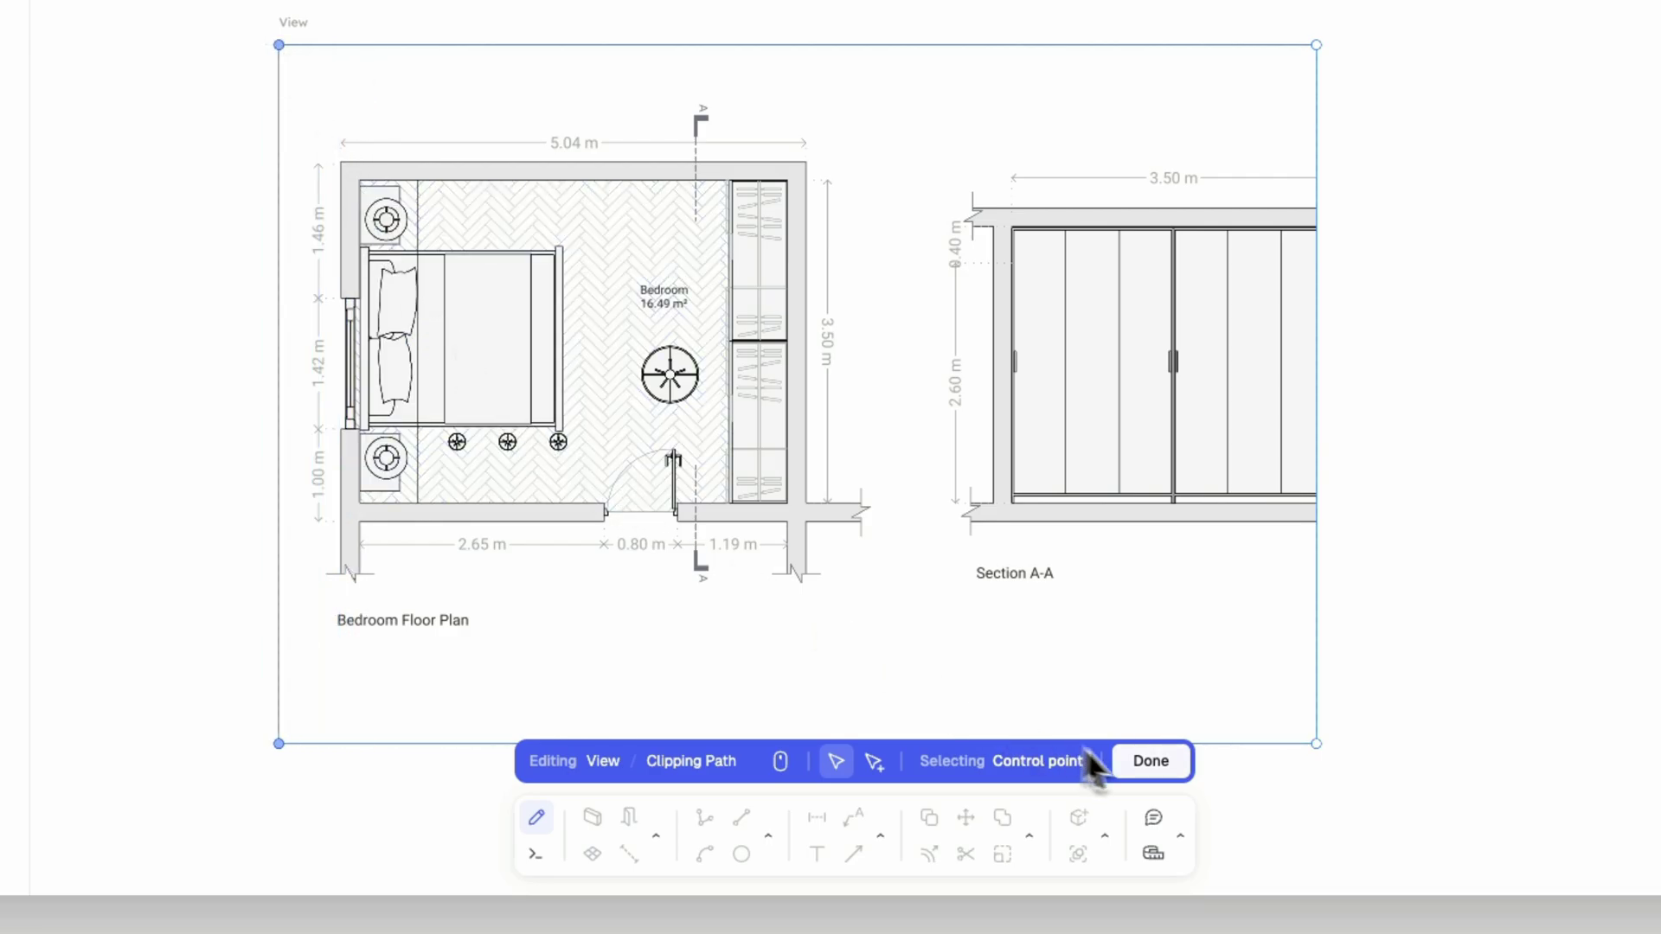
- Extend the new view's clipping path outward to include the whole Section A-A drawing, and open the view for editing
click(1150, 760)
drag(1357, 119, 1469, 148)
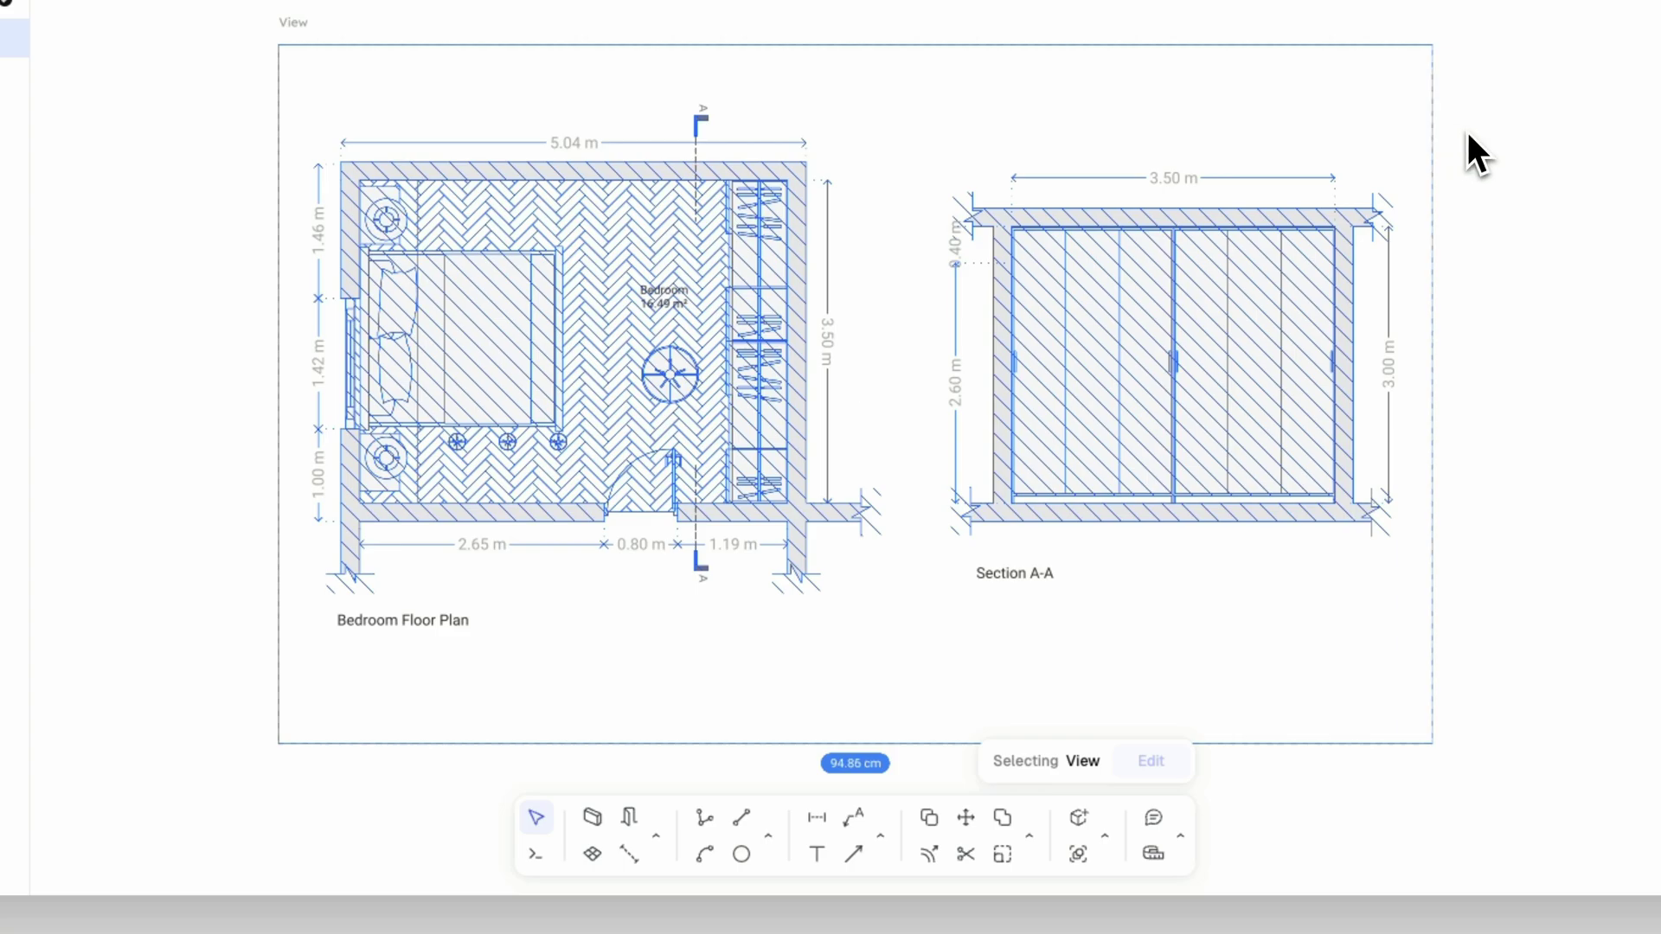
click(1291, 744)
double_click(1291, 744)
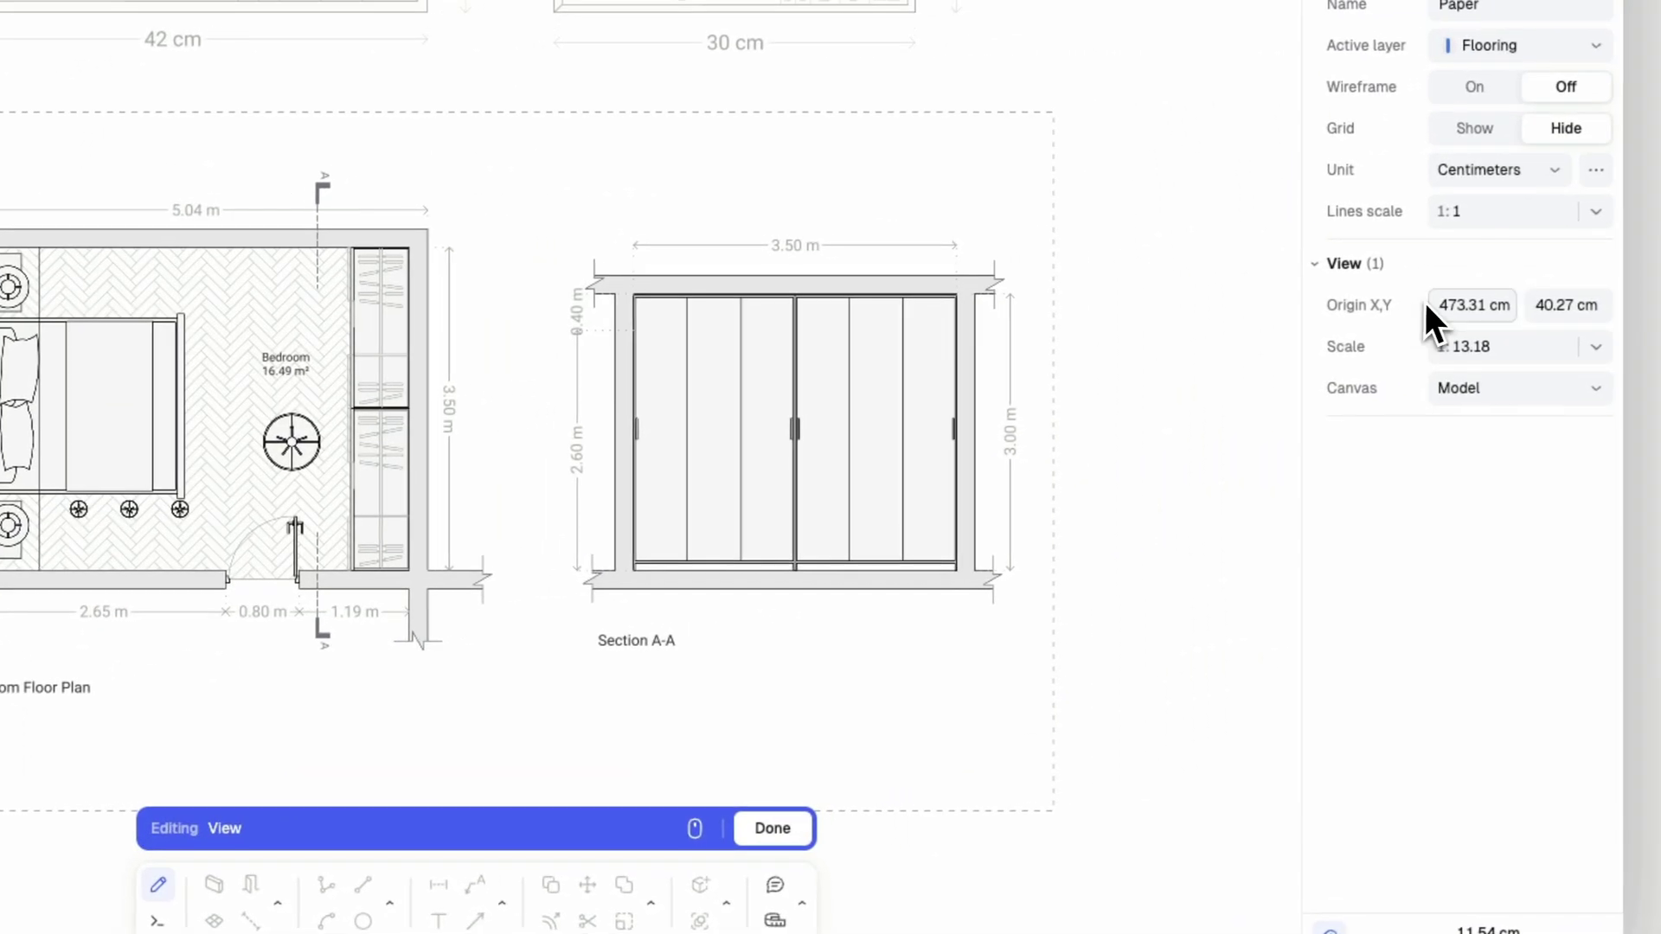
- Reposition the drawings inside the view, set its scale to 1:50, and shrink the clipping path around the bedroom floor plan
scroll(905, 446, left, 5)
scroll(696, 529, down, 5)
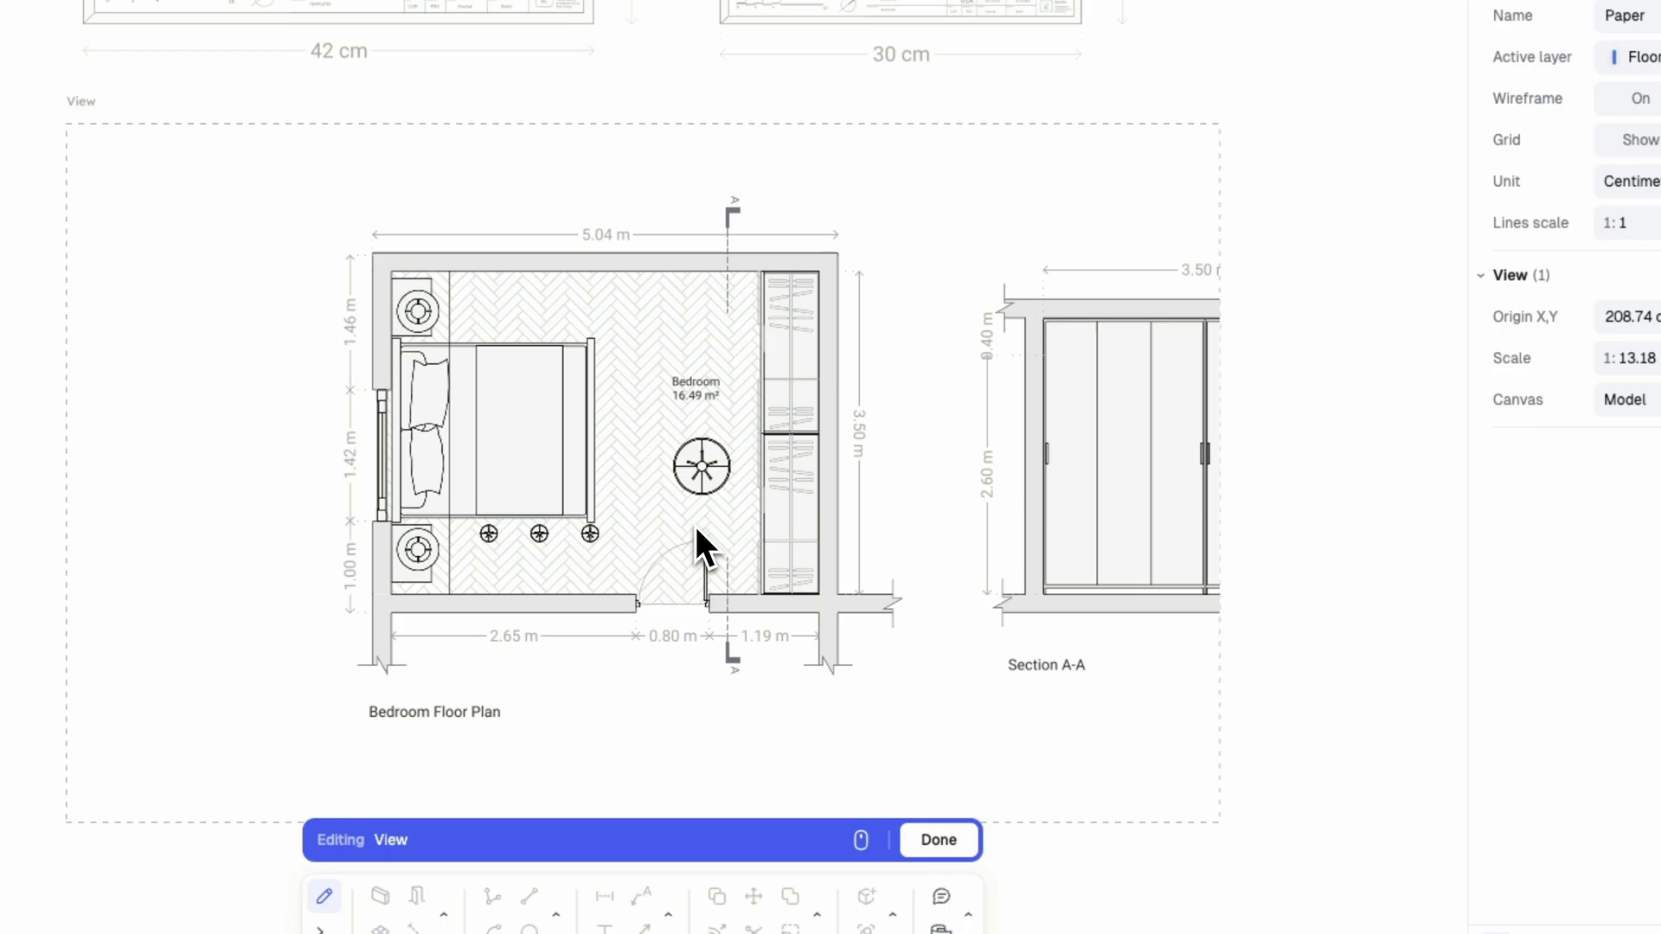
click(1595, 326)
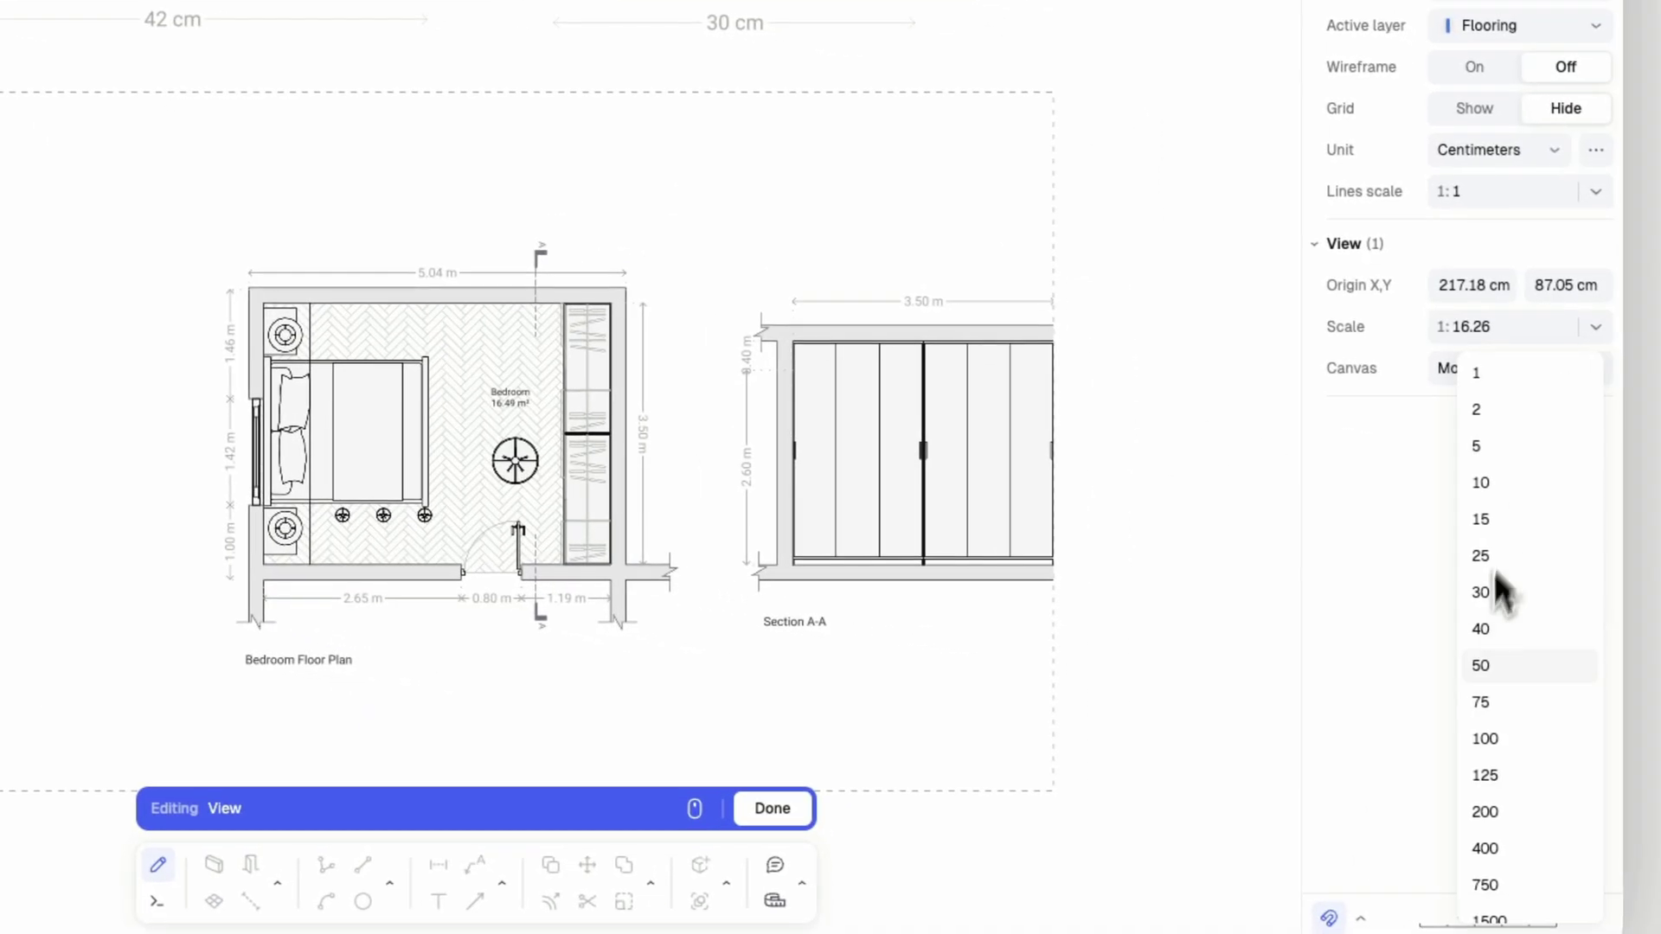
click(1484, 668)
drag(1053, 571, 901, 620)
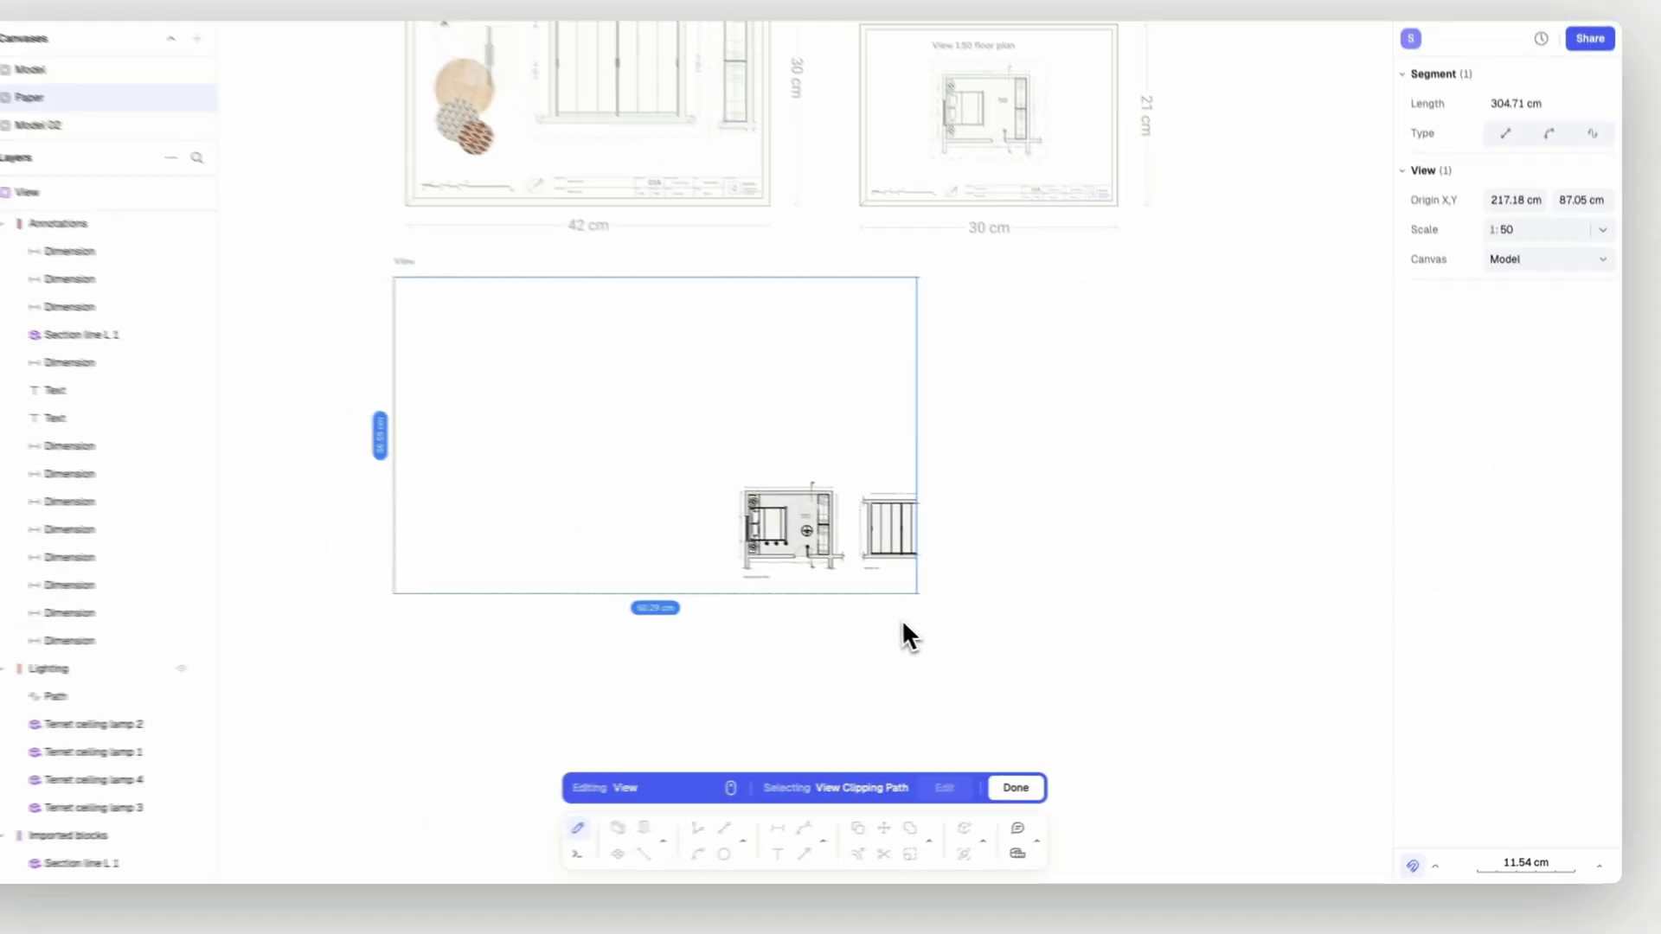
drag(394, 278, 728, 488)
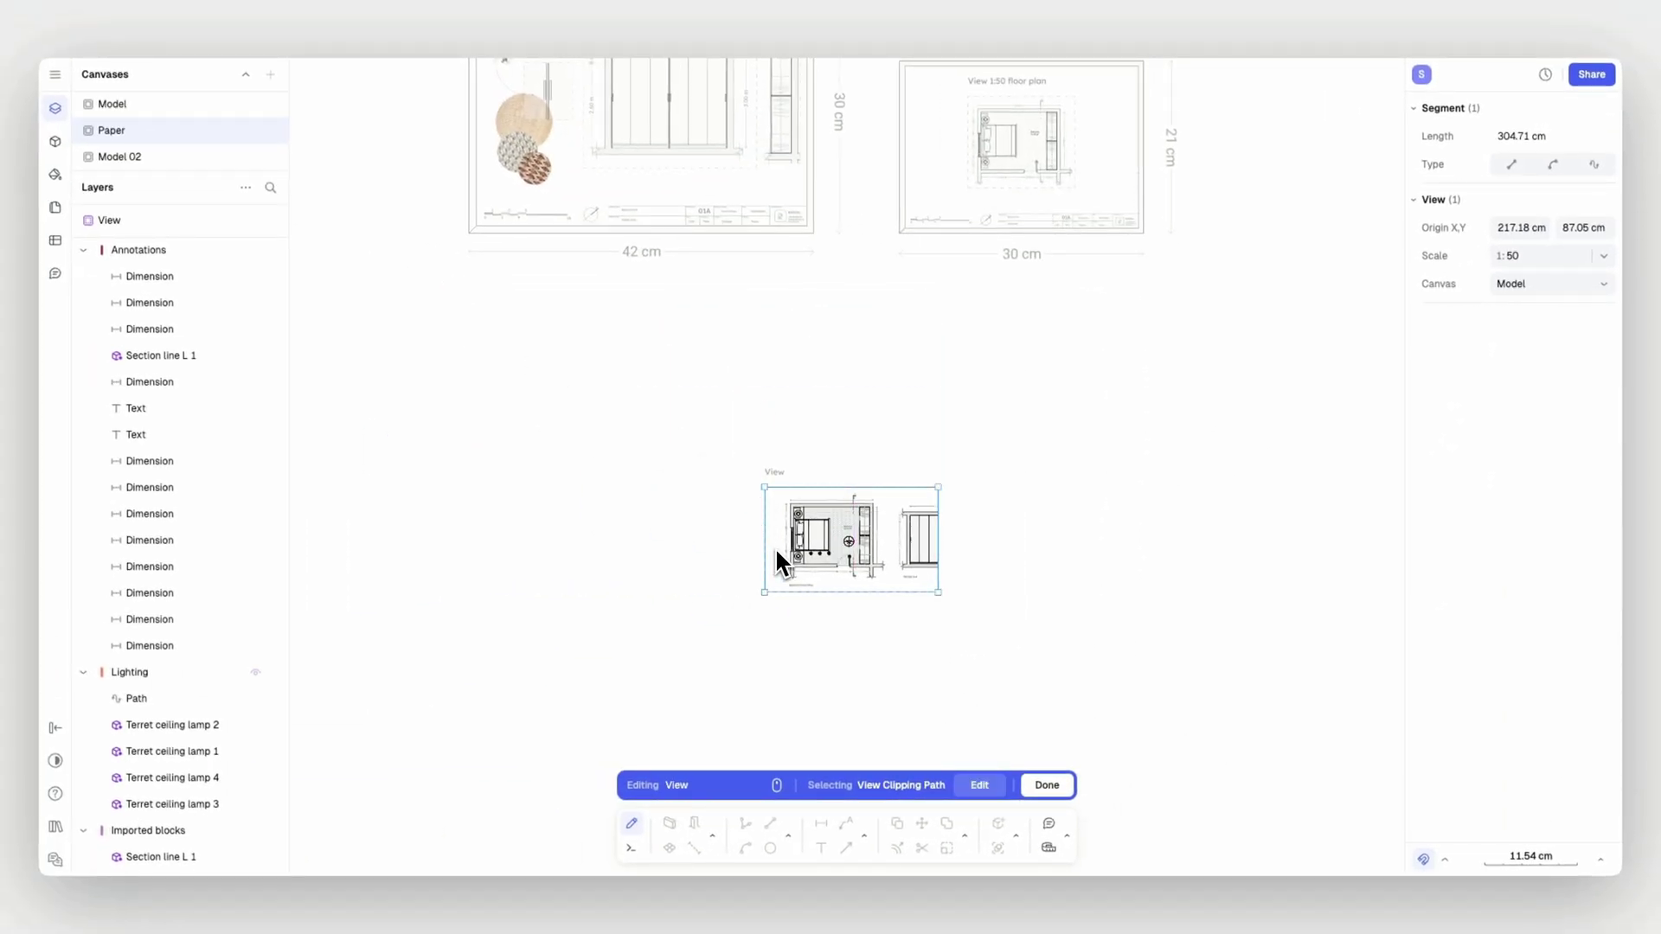
- Adjust the drawings' position inside the cropped view and restore the view scale to 1:50
scroll(776, 549, up, 5)
scroll(776, 550, down, 5)
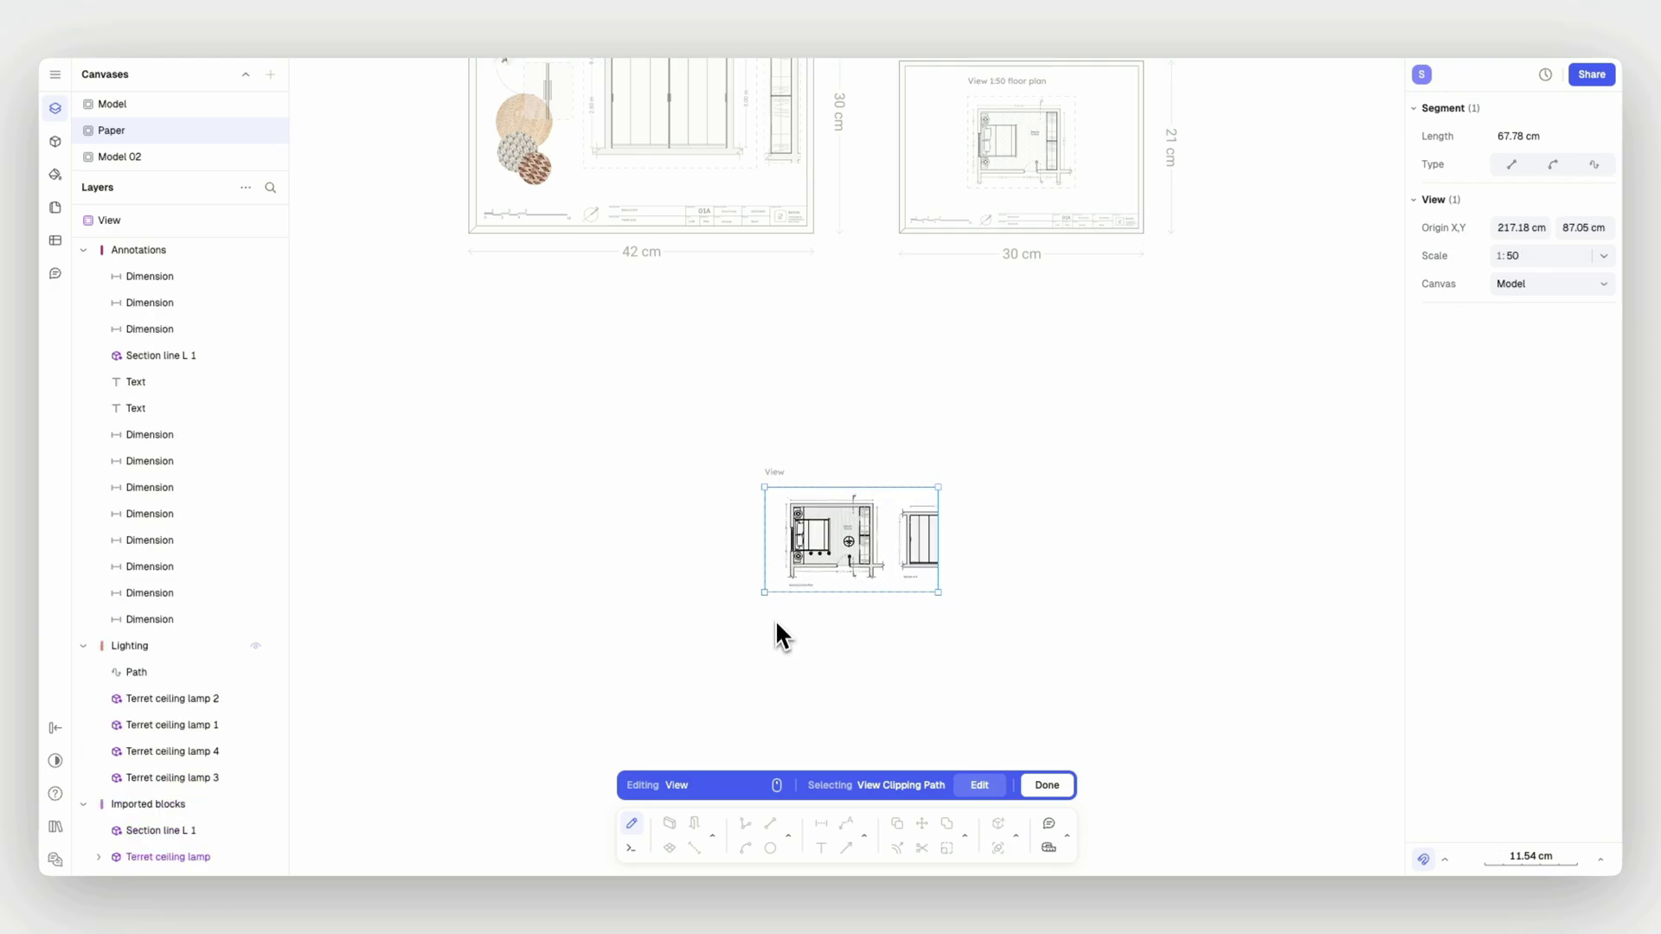
scroll(772, 621, up, 10)
scroll(743, 696, up, 2)
scroll(728, 532, down, 2)
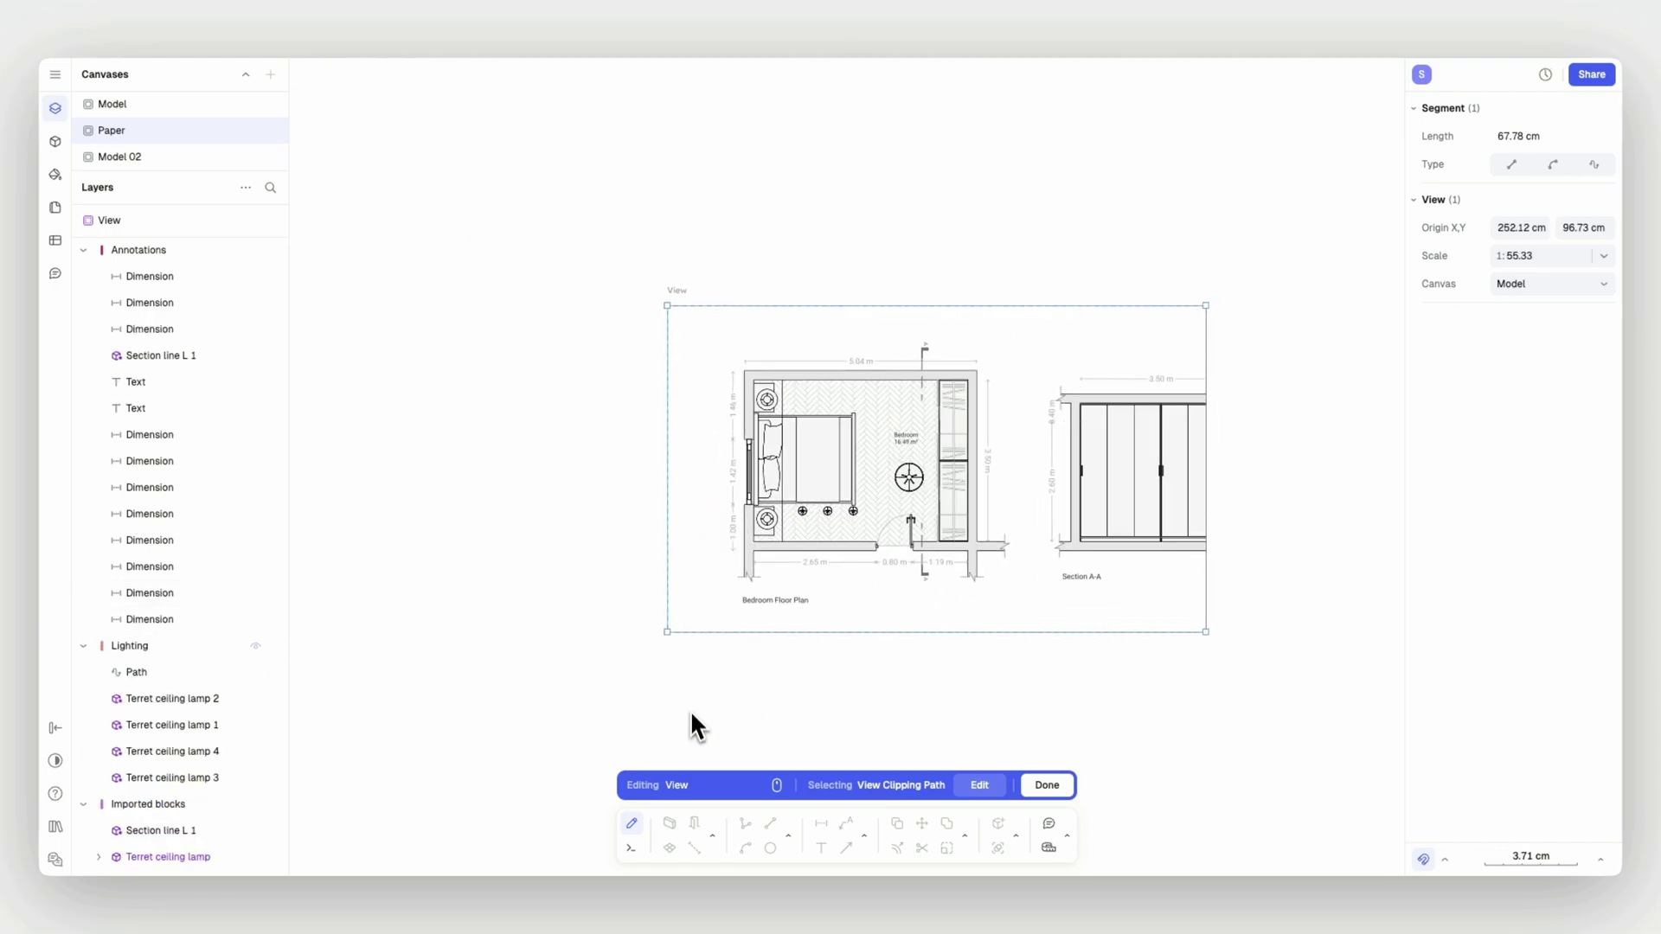
ctrl+scroll(691, 715, up, 1)
click(1544, 483)
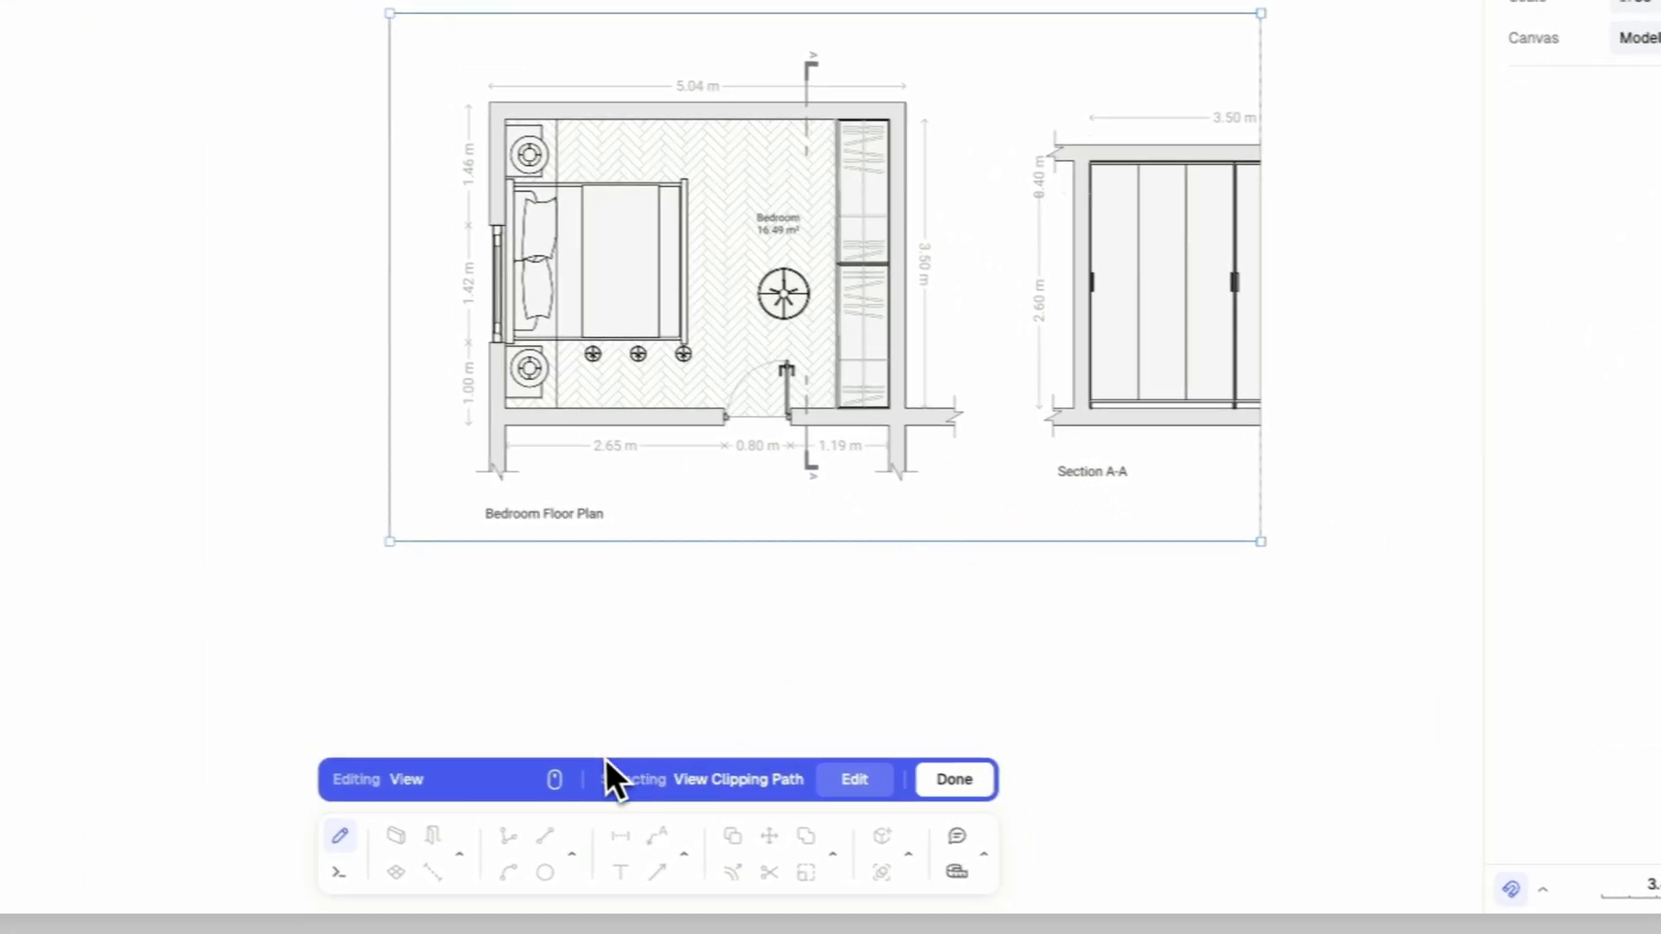
- Turn off mouse navigation of the view's contents so that zooming and panning act on the canvas only
click(556, 781)
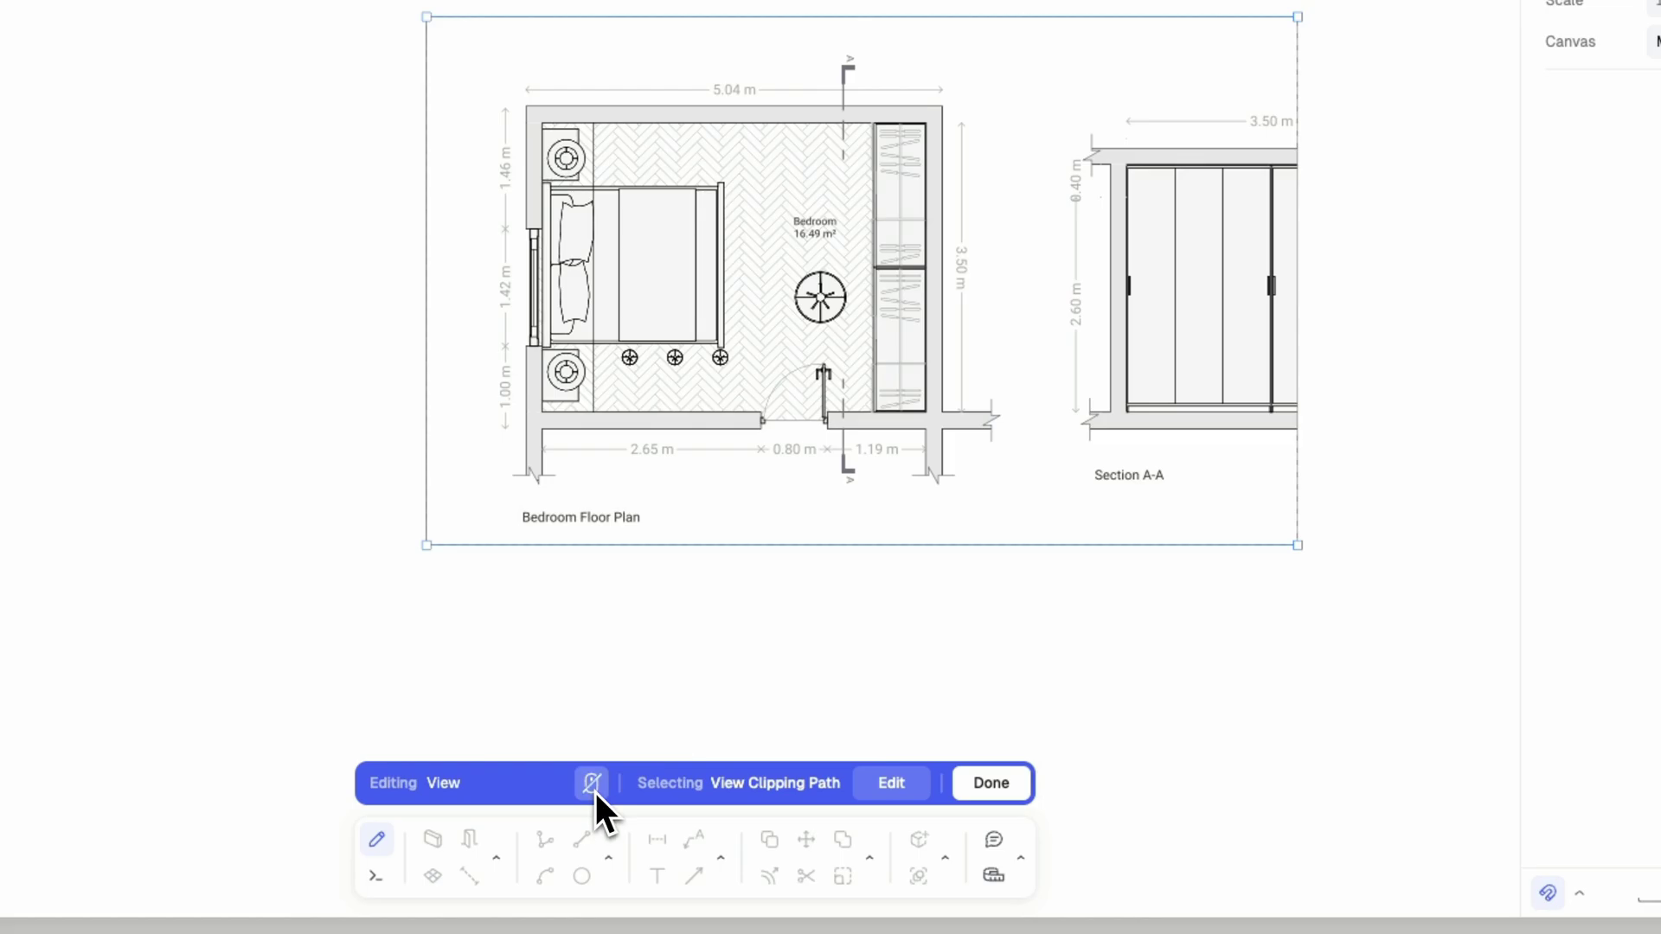
ctrl+scroll(744, 370, down, 4)
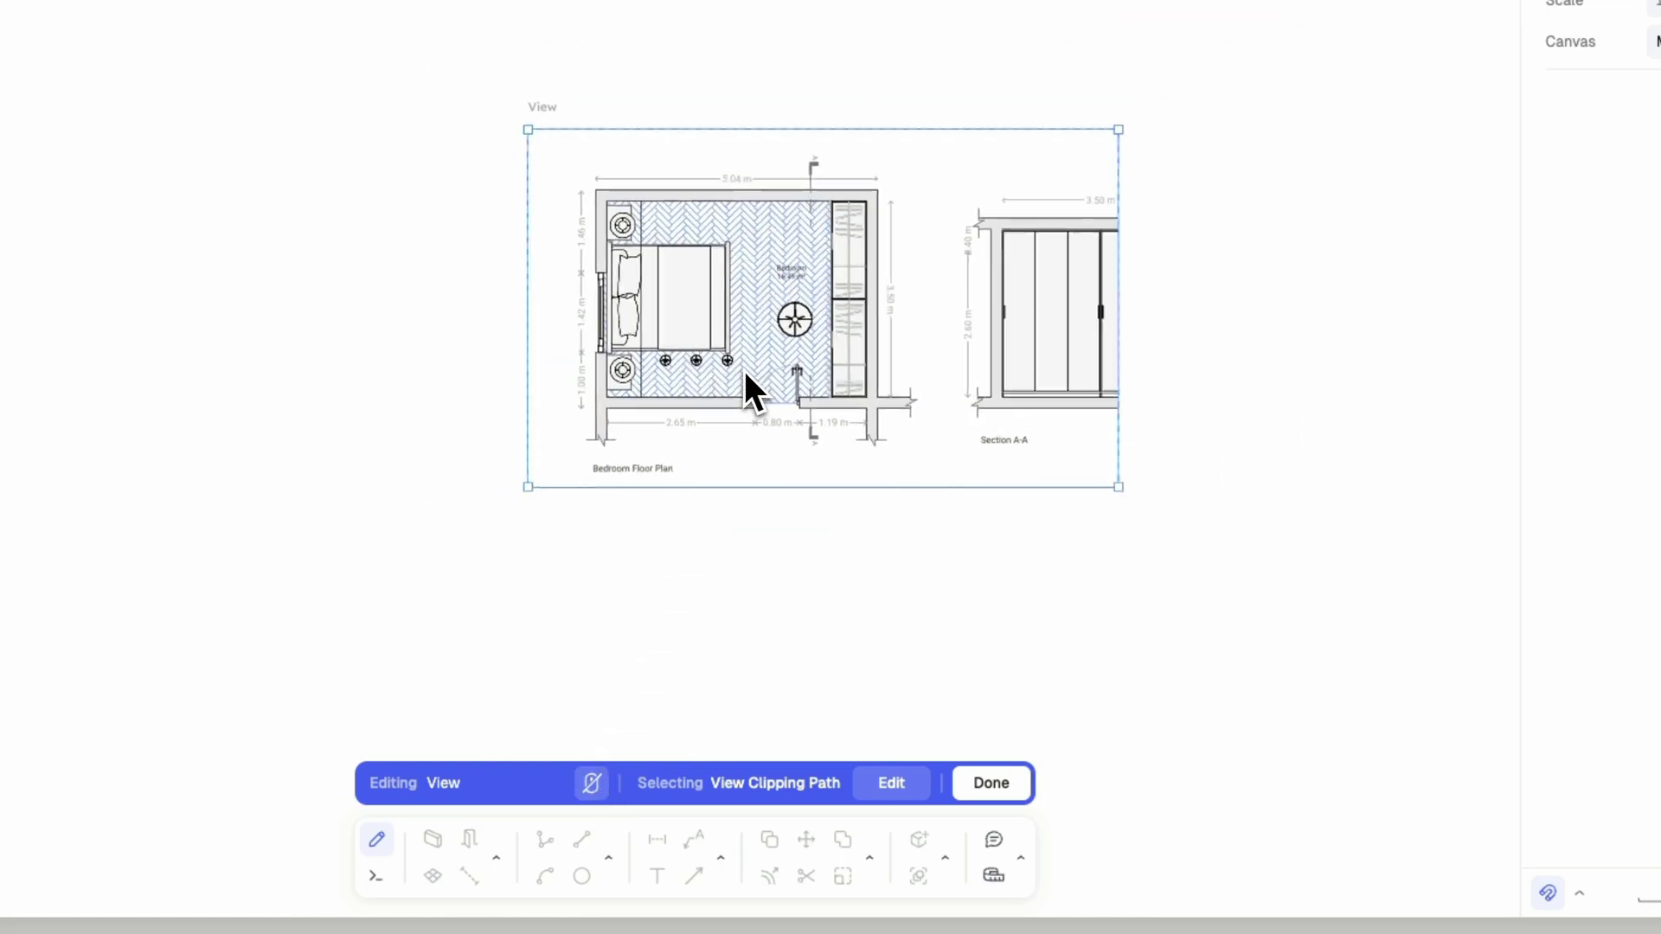
ctrl+scroll(744, 370, up, 3)
scroll(744, 371, right, 1)
scroll(745, 370, left, 1)
- Crop the view's clipping path to the bedroom floor plan and its title, excluding Section A-A, and finish editing
click(891, 783)
click(1210, 555)
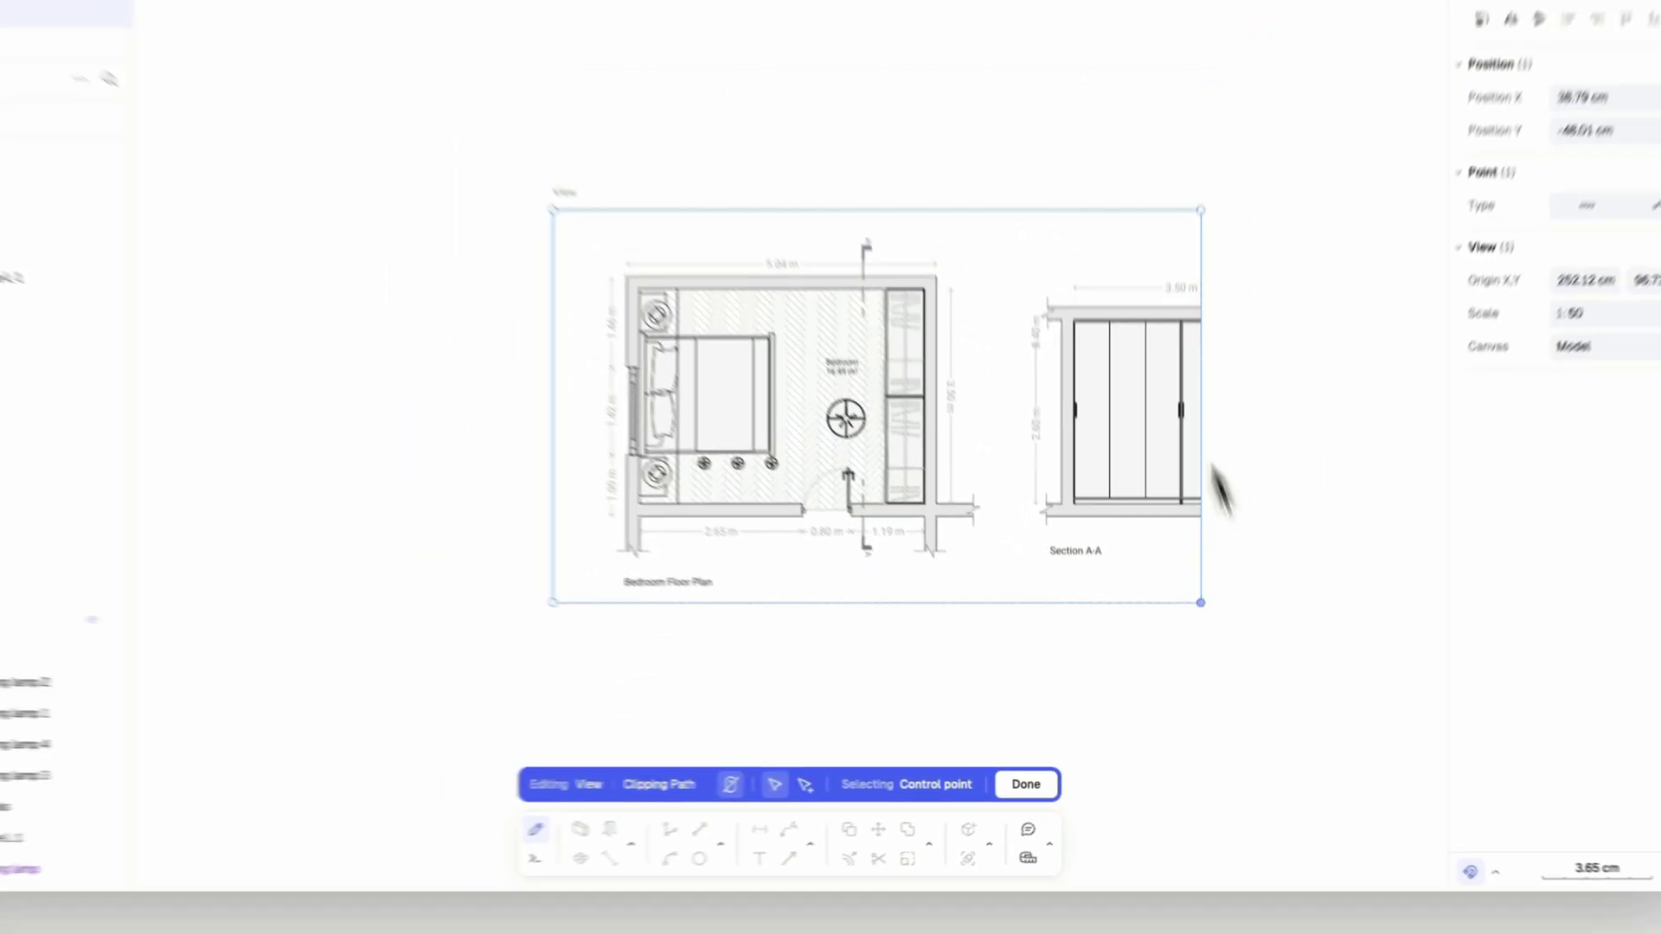
shift+drag(1210, 63, 961, 64)
click(398, 63)
shift+drag(398, 555, 438, 556)
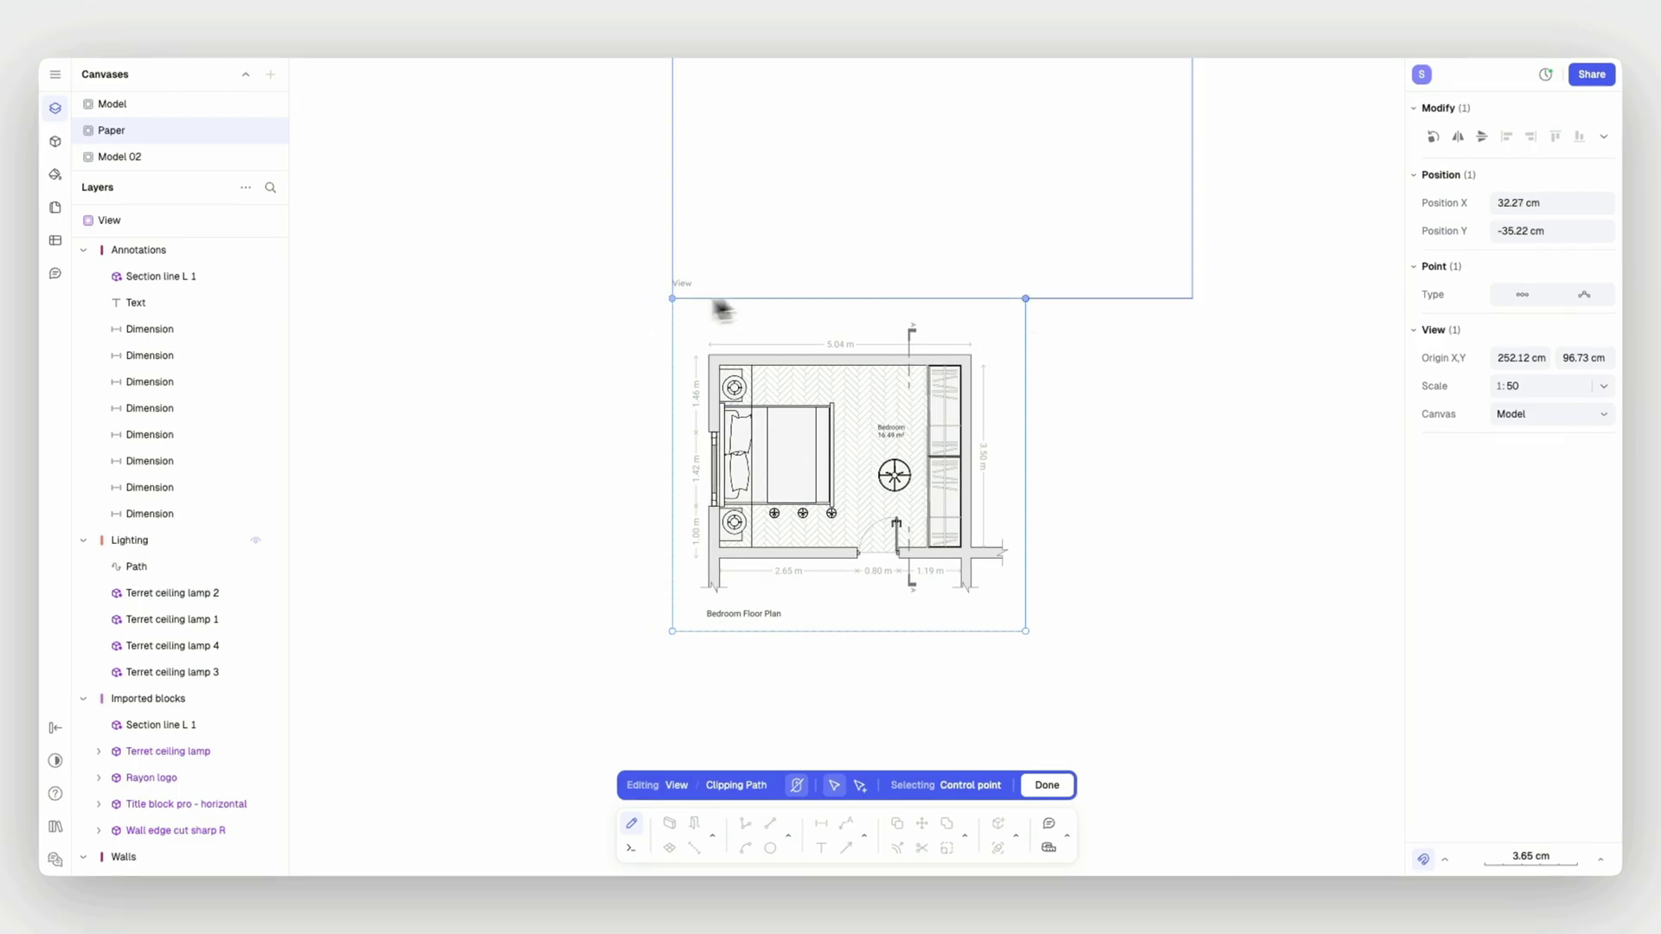
drag(714, 301, 715, 315)
key(Escape)
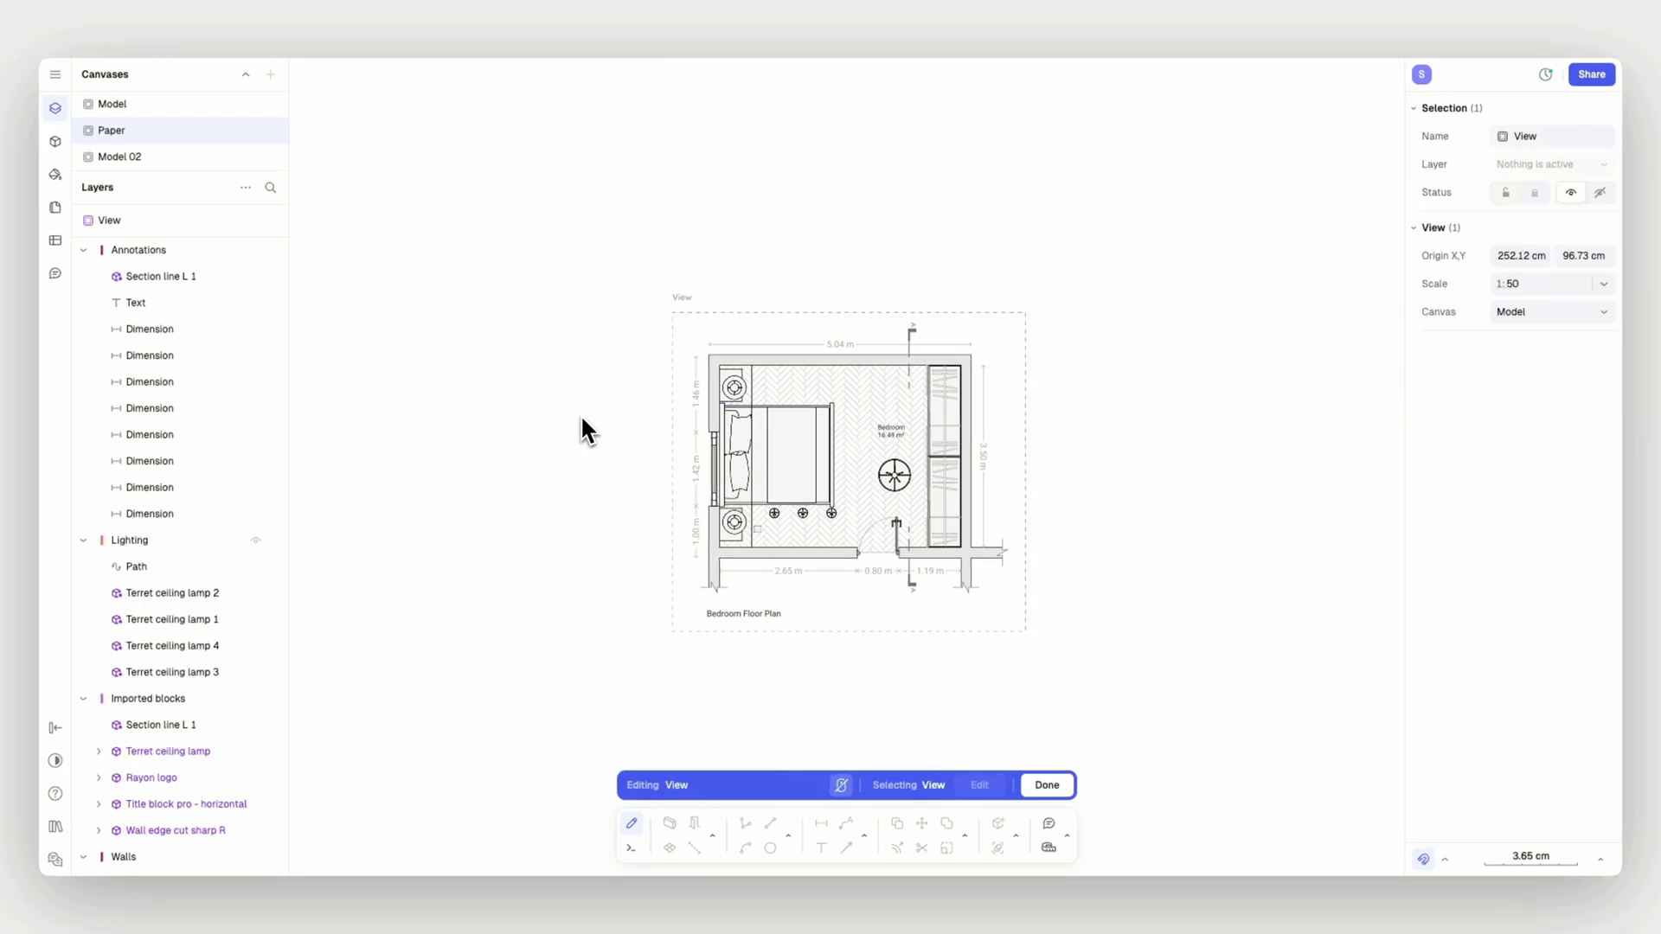
key(Escape)
- Move the cropped view onto the A4 page, beside the 1:50 floor plan view and aligned with its upper edge
ctrl+scroll(578, 418, down, 5)
scroll(597, 519, up, 3)
drag(647, 629, 951, 284)
scroll(950, 284, up, 1)
scroll(951, 284, up, 2)
drag(924, 520, 822, 275)
ctrl+scroll(1057, 270, up, 4)
drag(1096, 292, 946, 300)
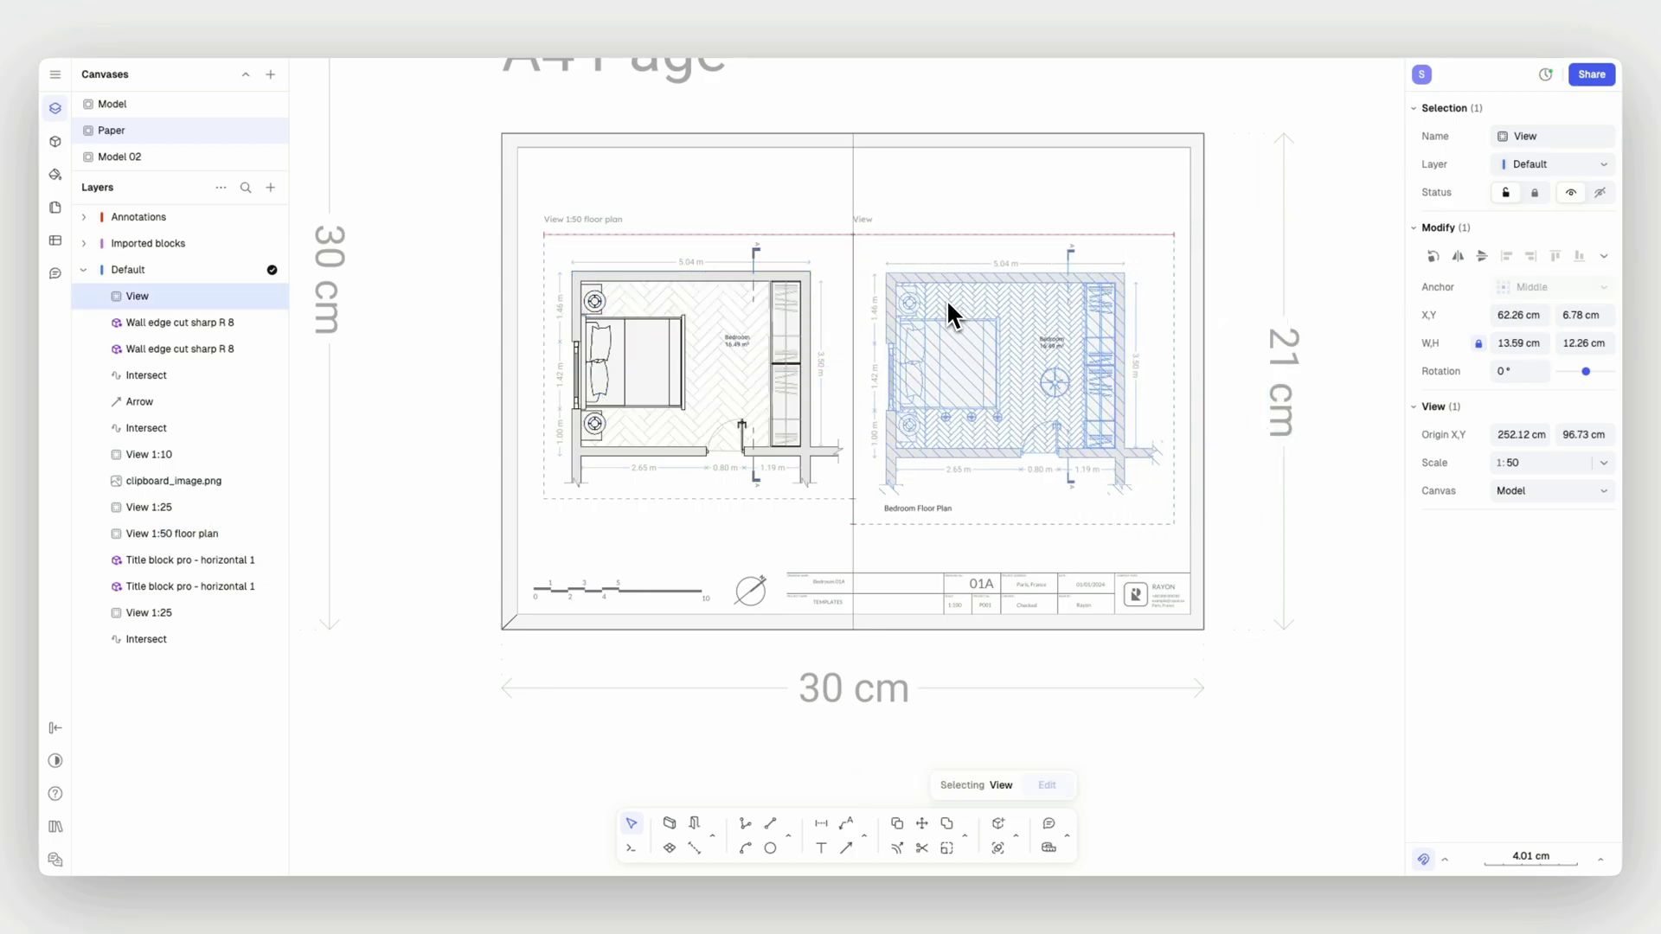
key(Escape)
- In the 1:50 floor plan view, override the Bedroom zone's fill with the Chevron texture
double_click(759, 508)
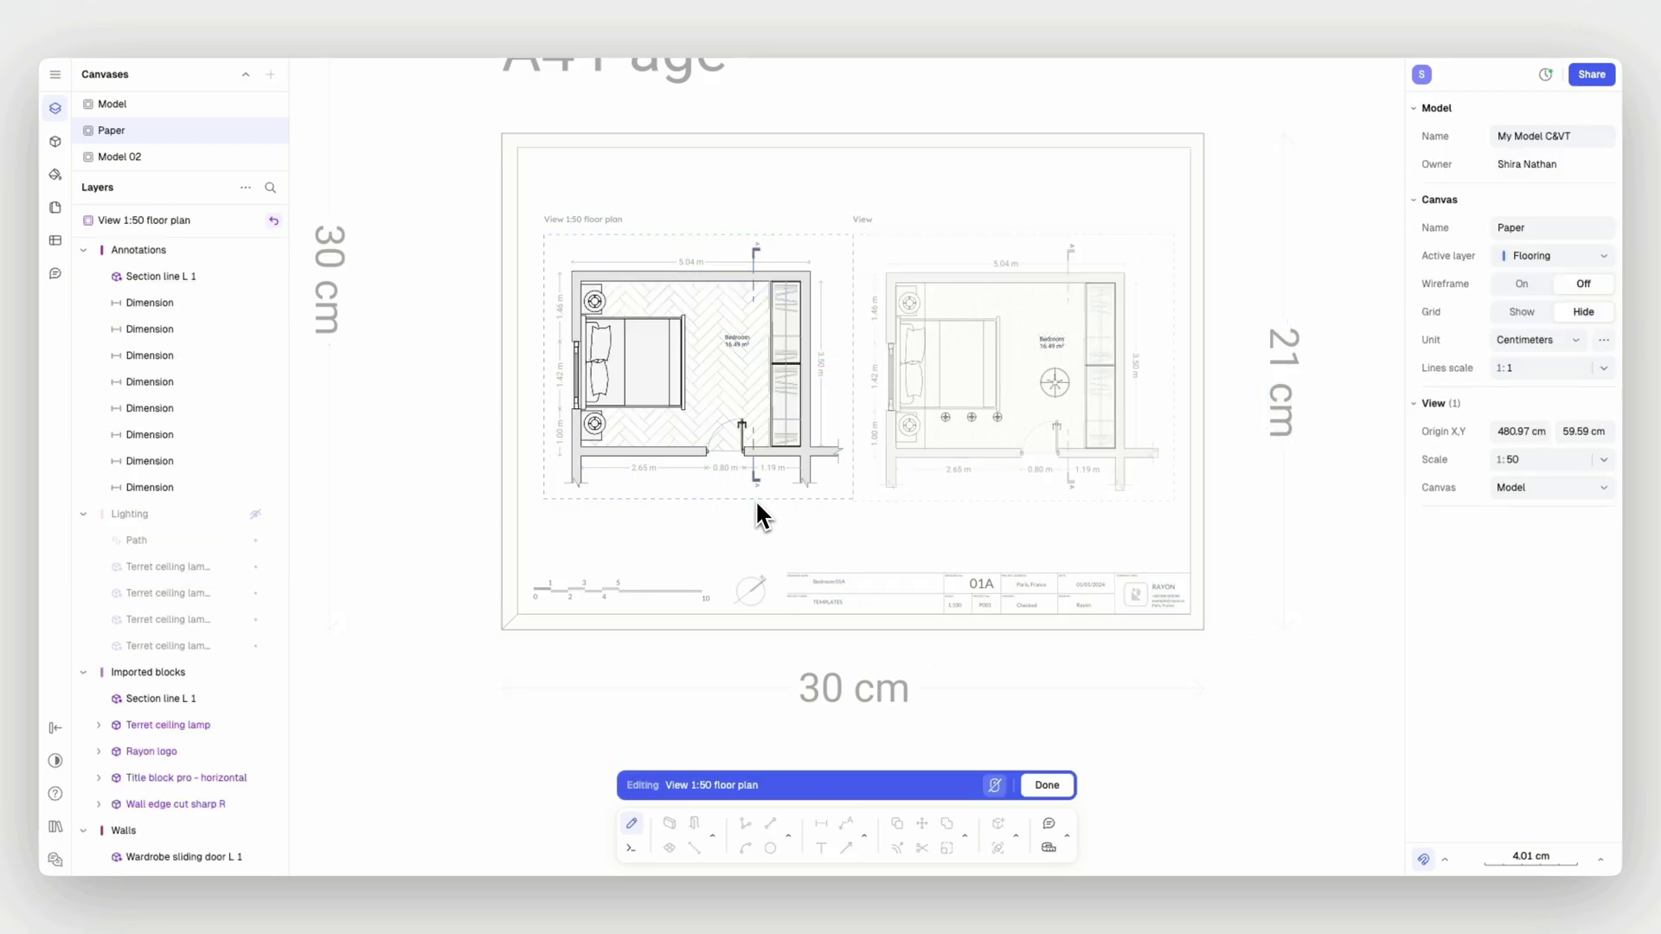
click(727, 405)
click(1510, 288)
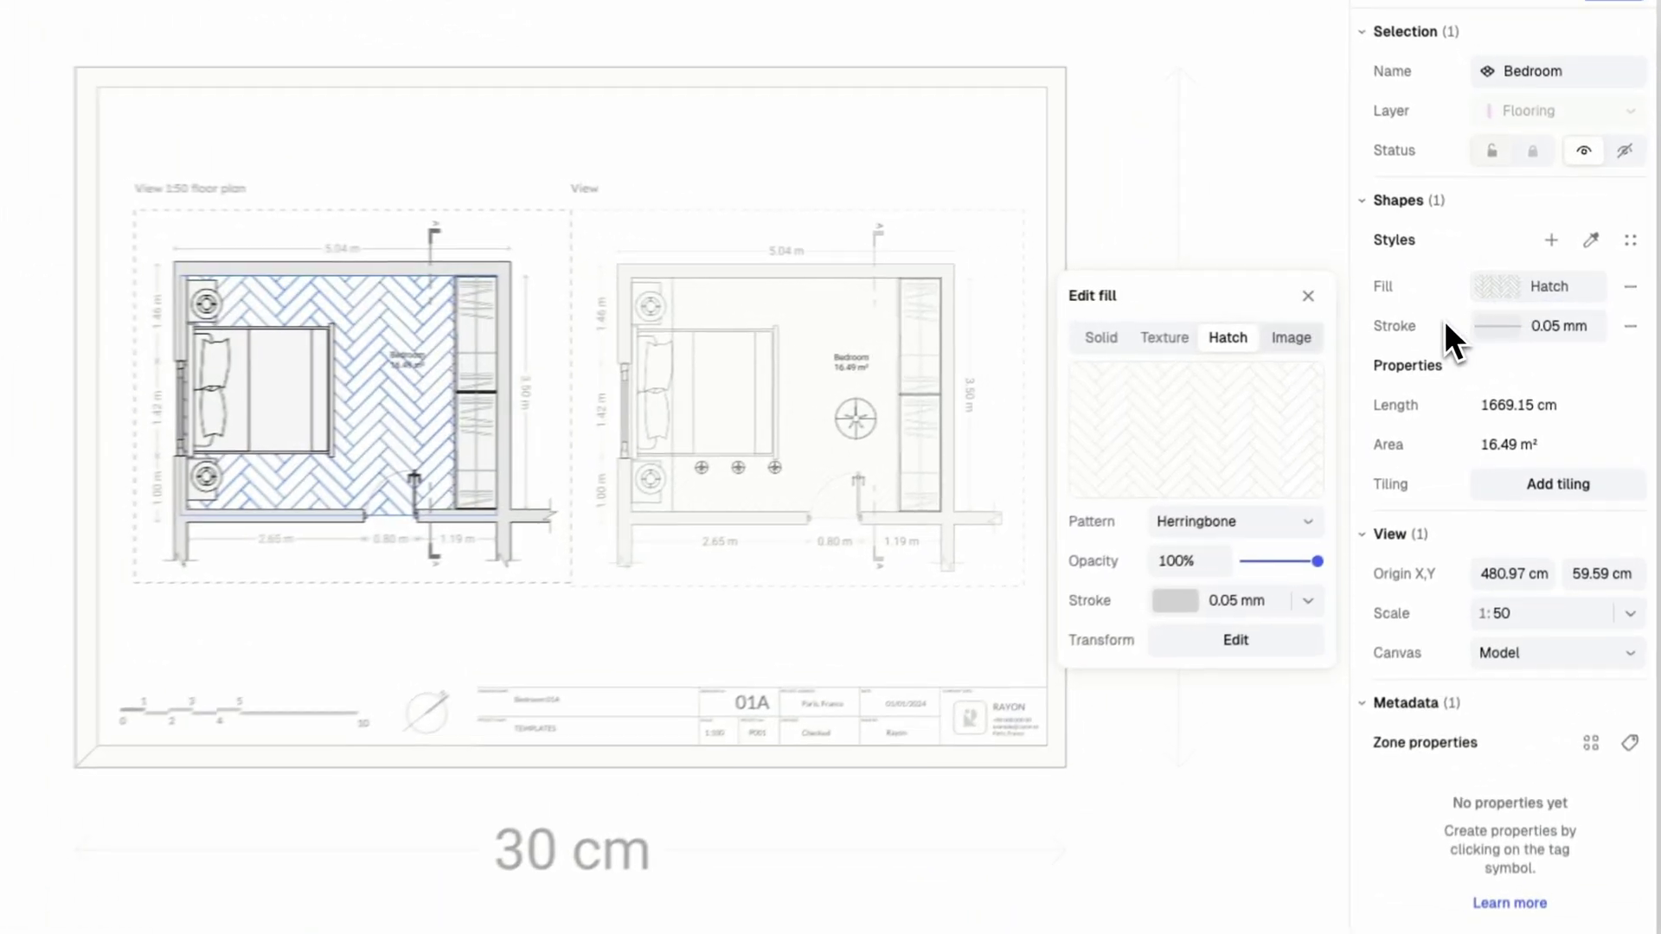
click(1272, 325)
click(1375, 457)
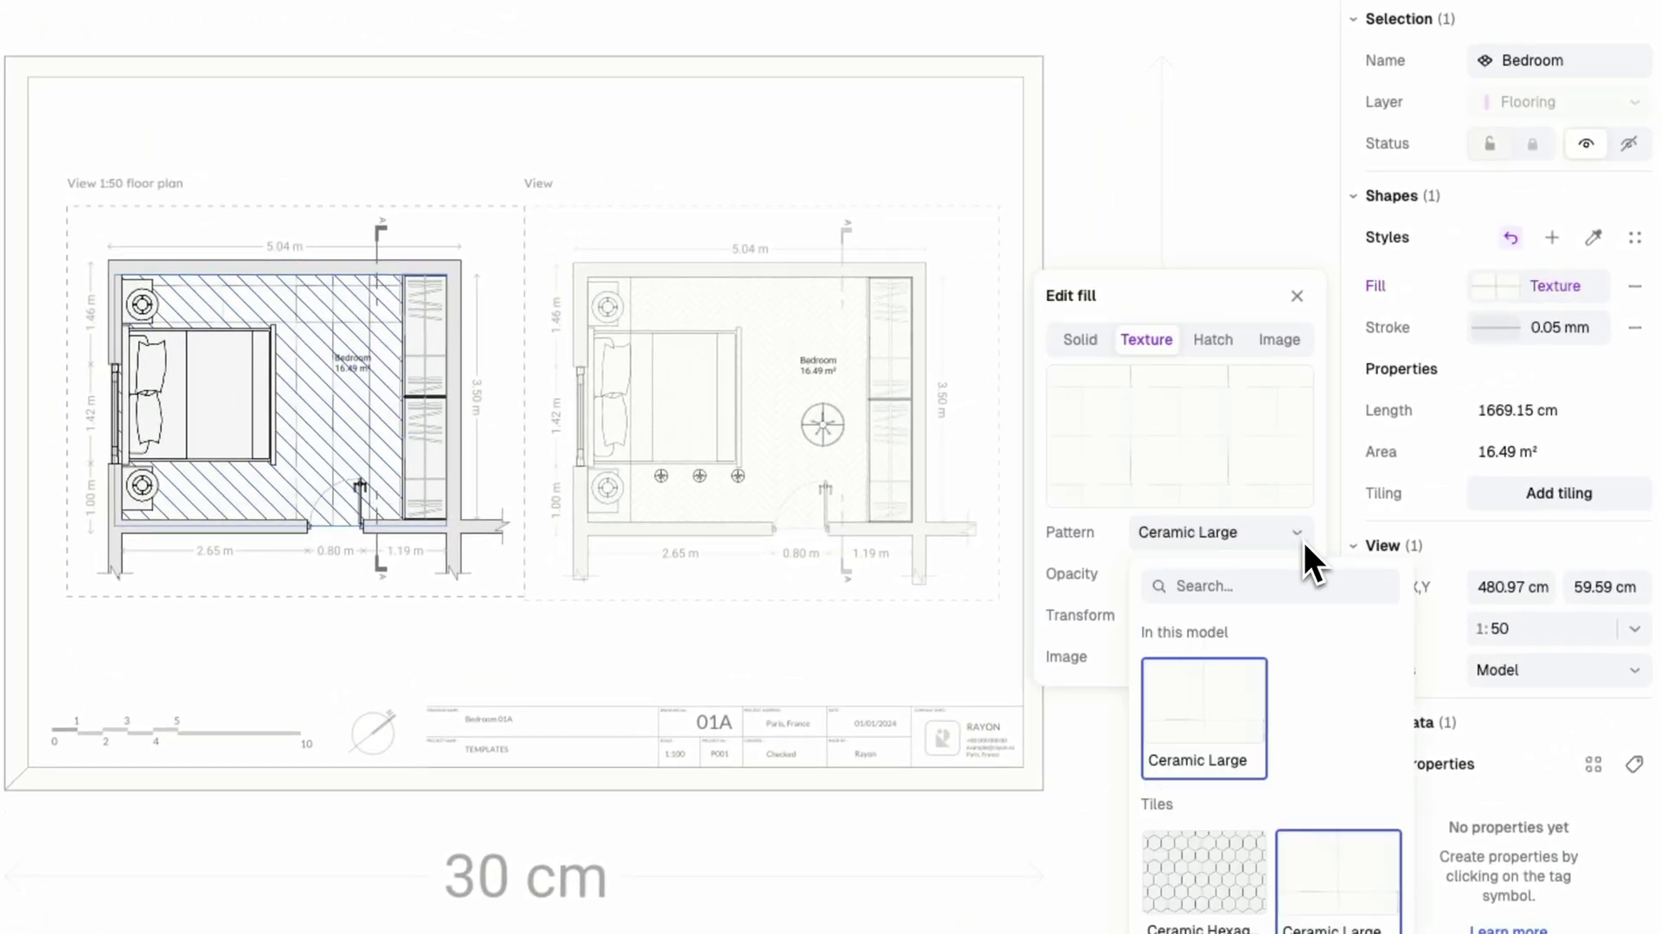
scroll(1328, 736, down, 10)
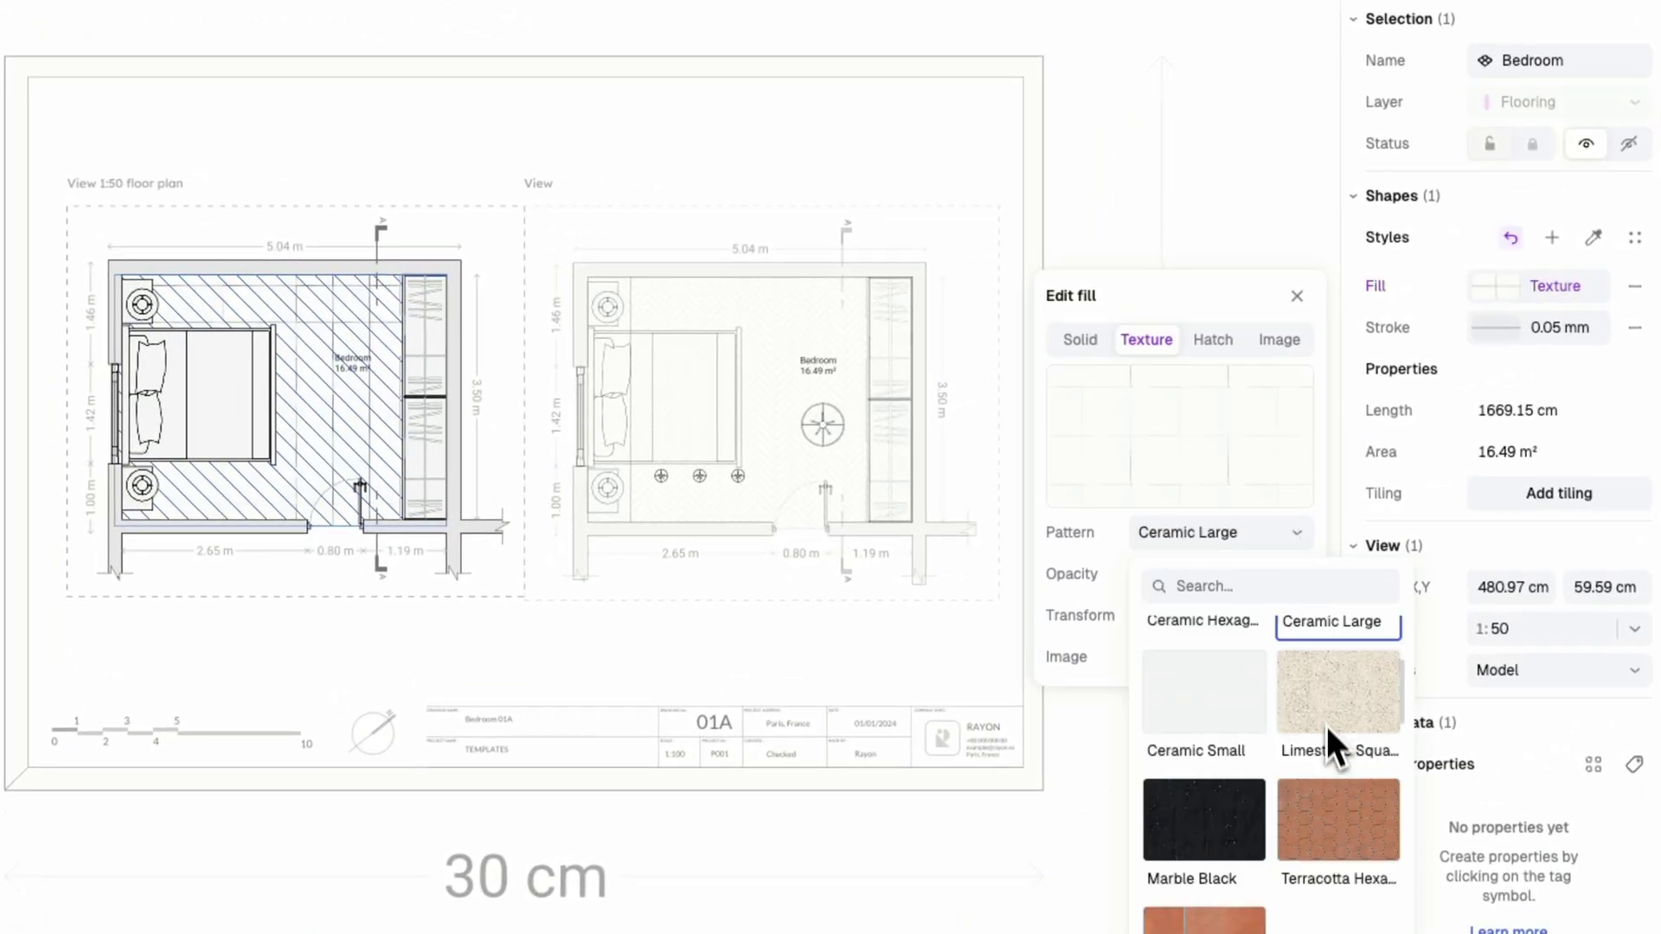
click(1335, 716)
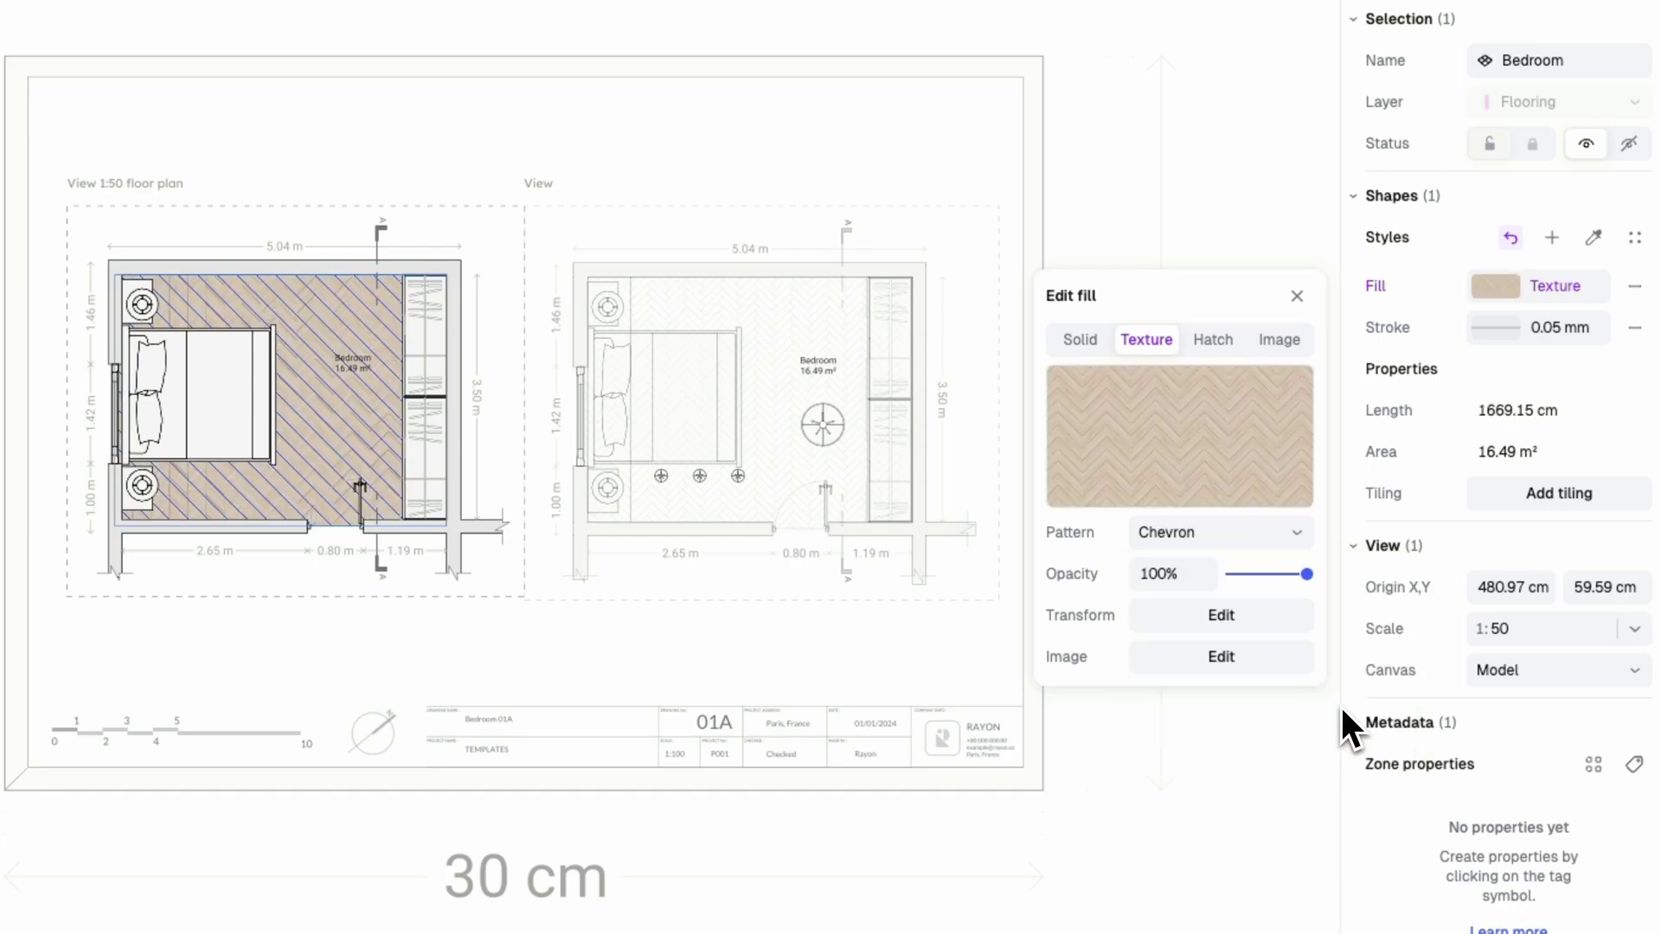
key(Escape)
key(Escape)
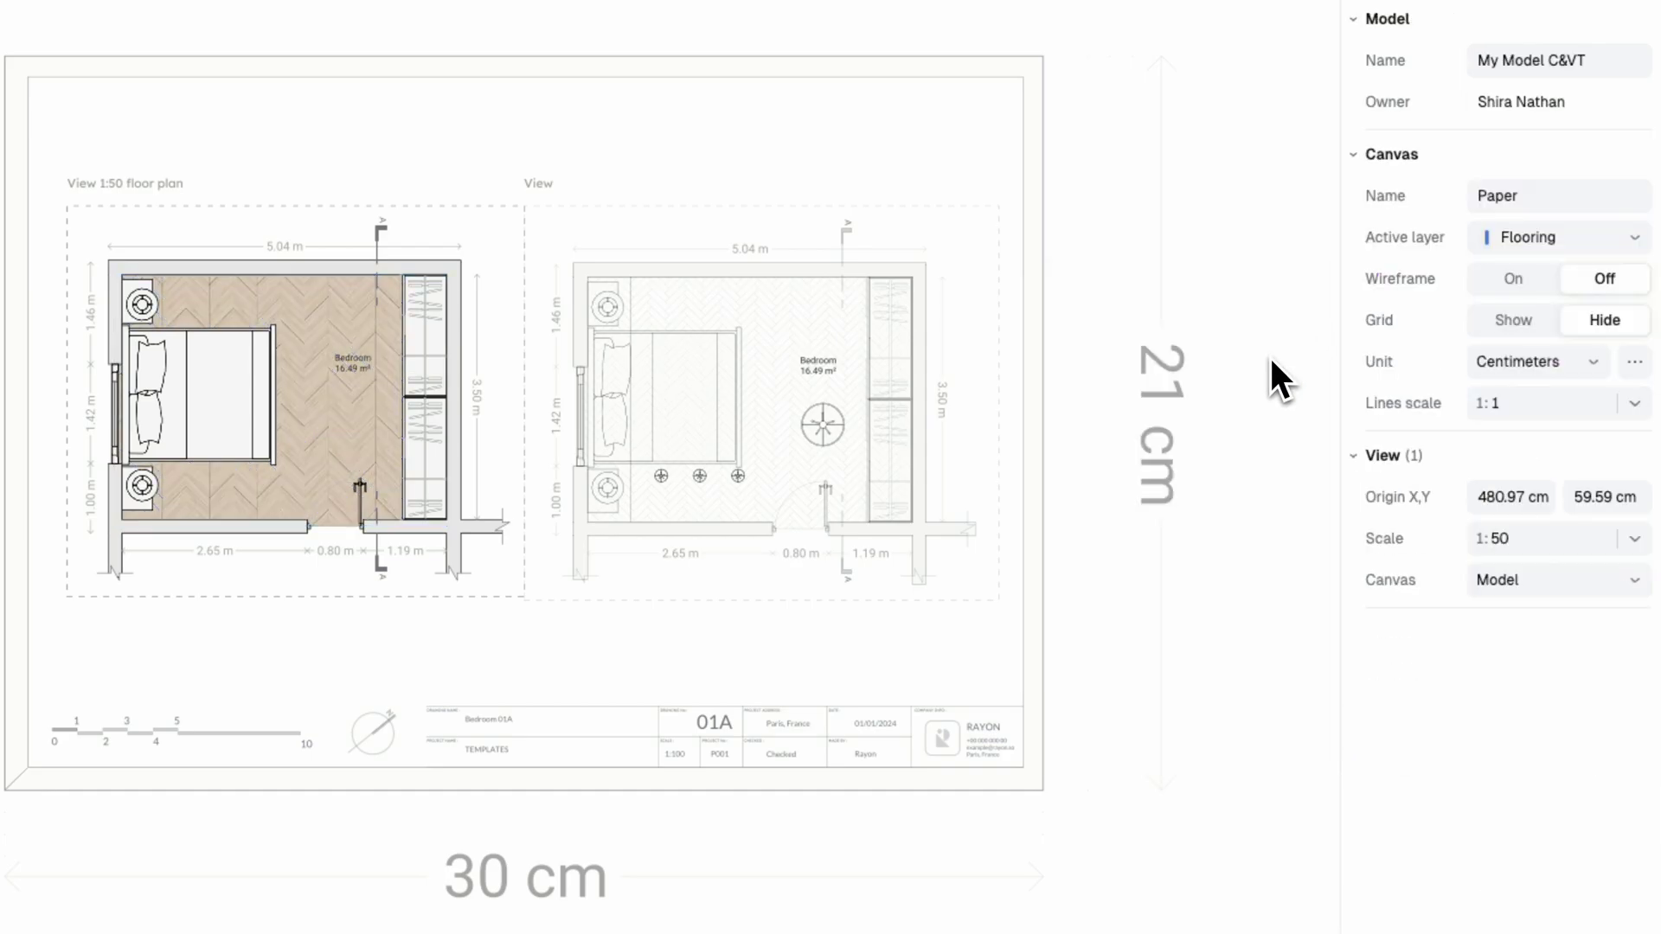
- Reset the style override on the Bedroom zone in the 1:50 floor plan view
click(339, 443)
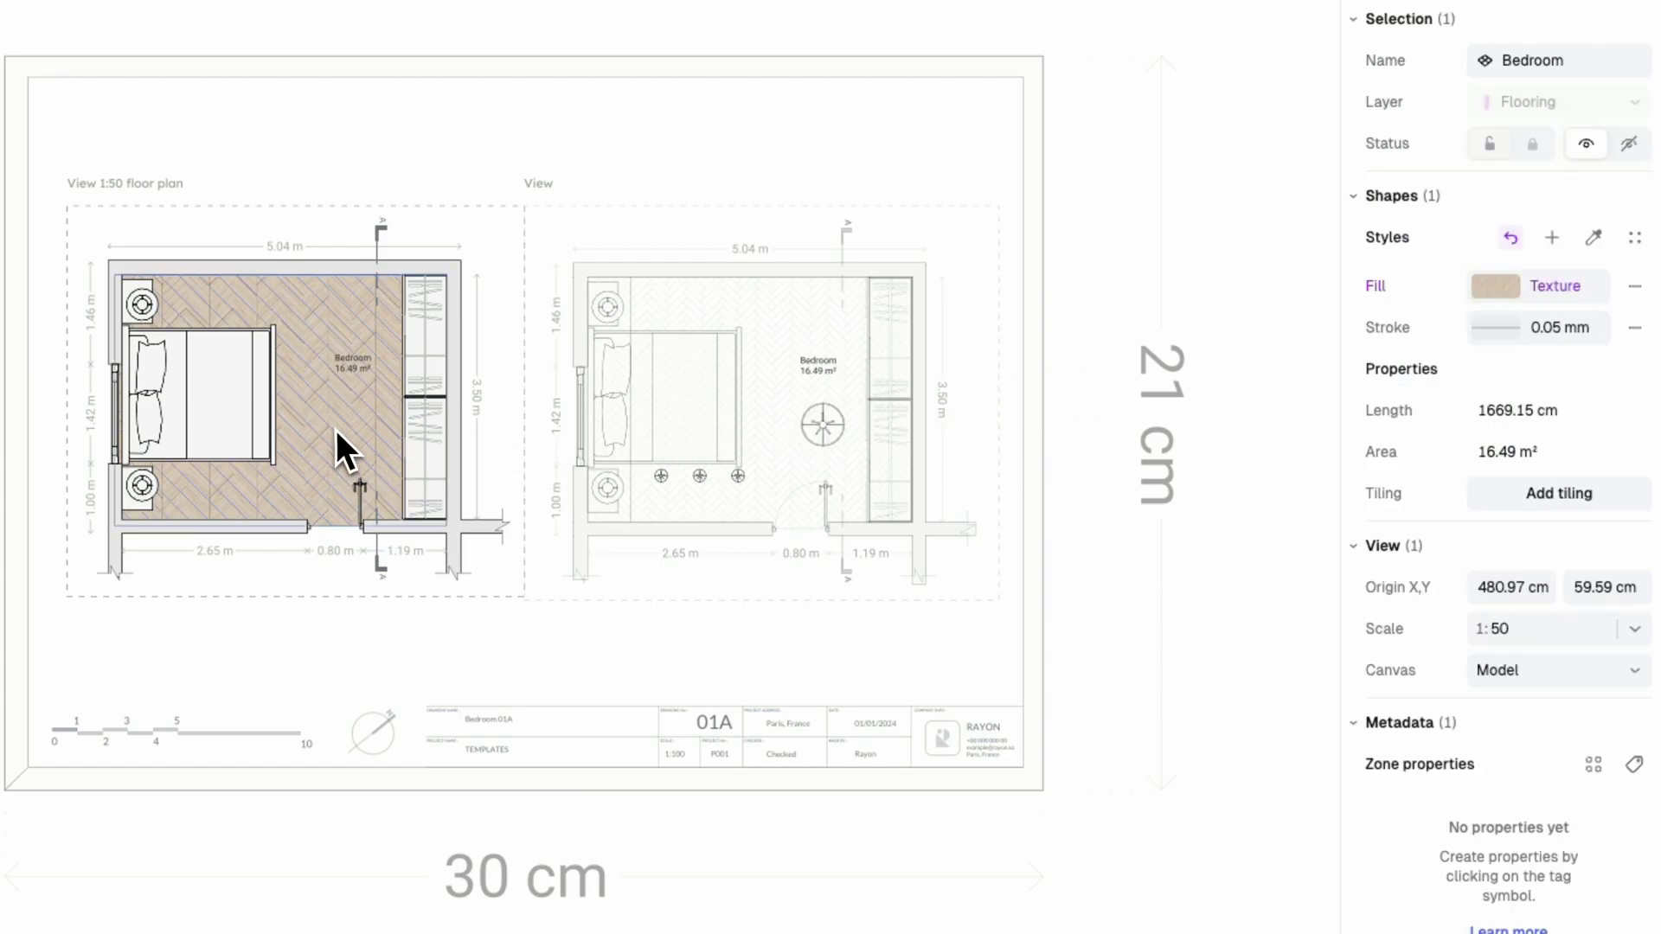
click(1516, 244)
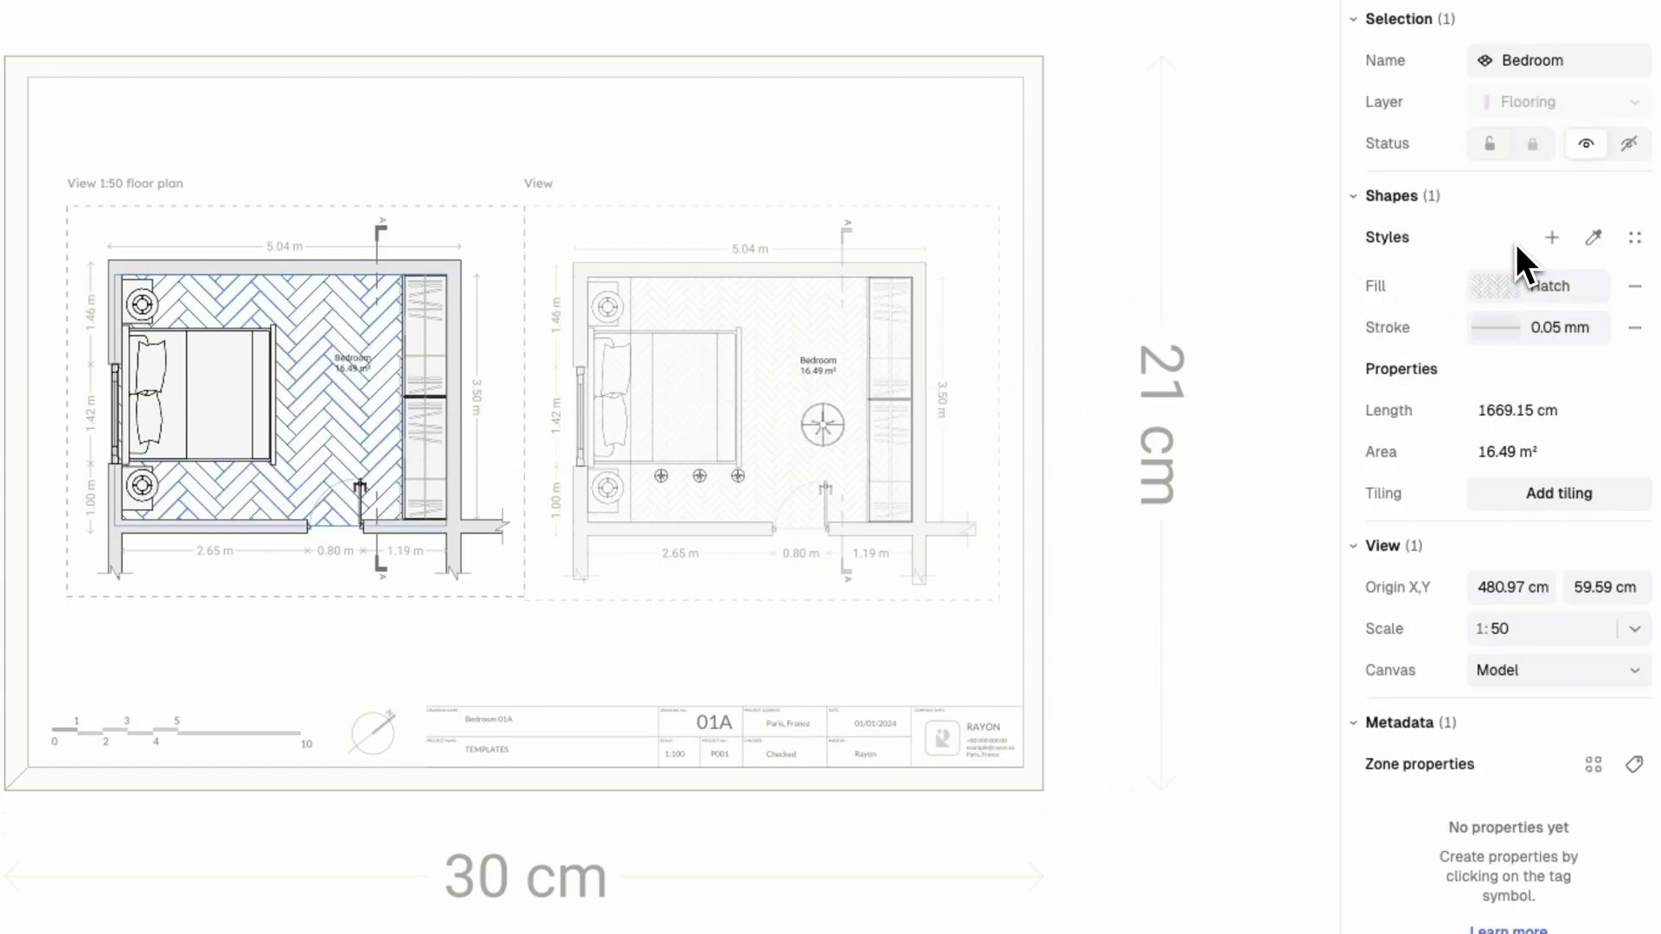
- Reapply the Chevron texture as the Bedroom zone's fill in the 1:50 floor plan view and finish editing
click(1499, 286)
click(1259, 536)
click(1273, 325)
click(1322, 456)
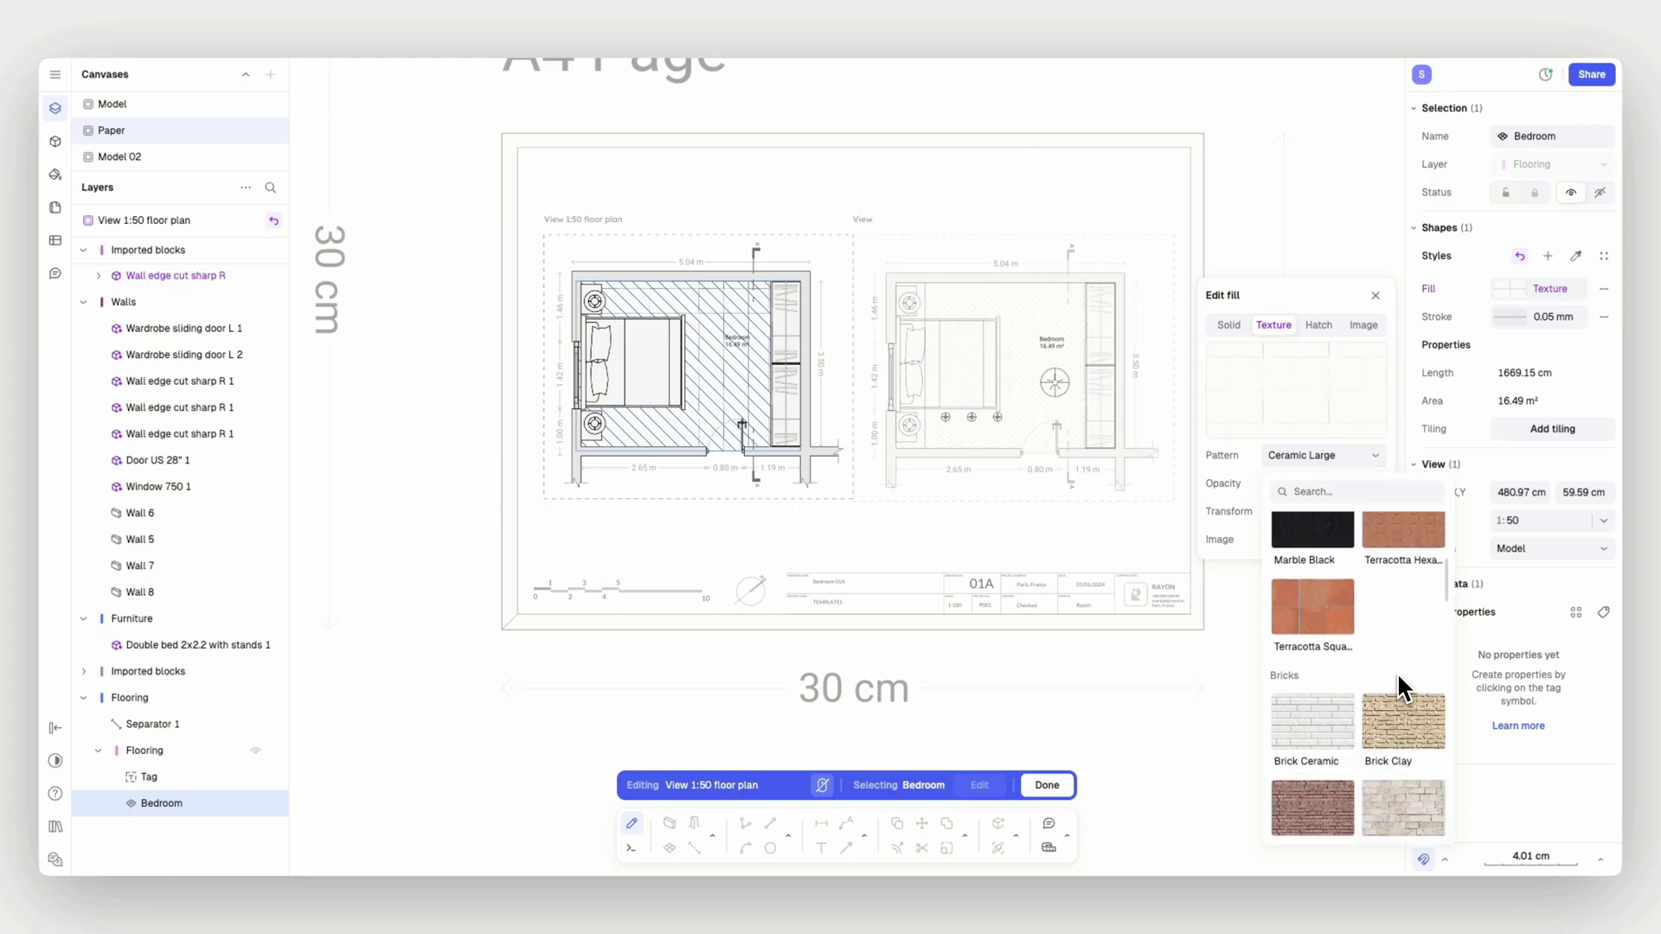
scroll(1402, 687, down, 5)
click(1402, 572)
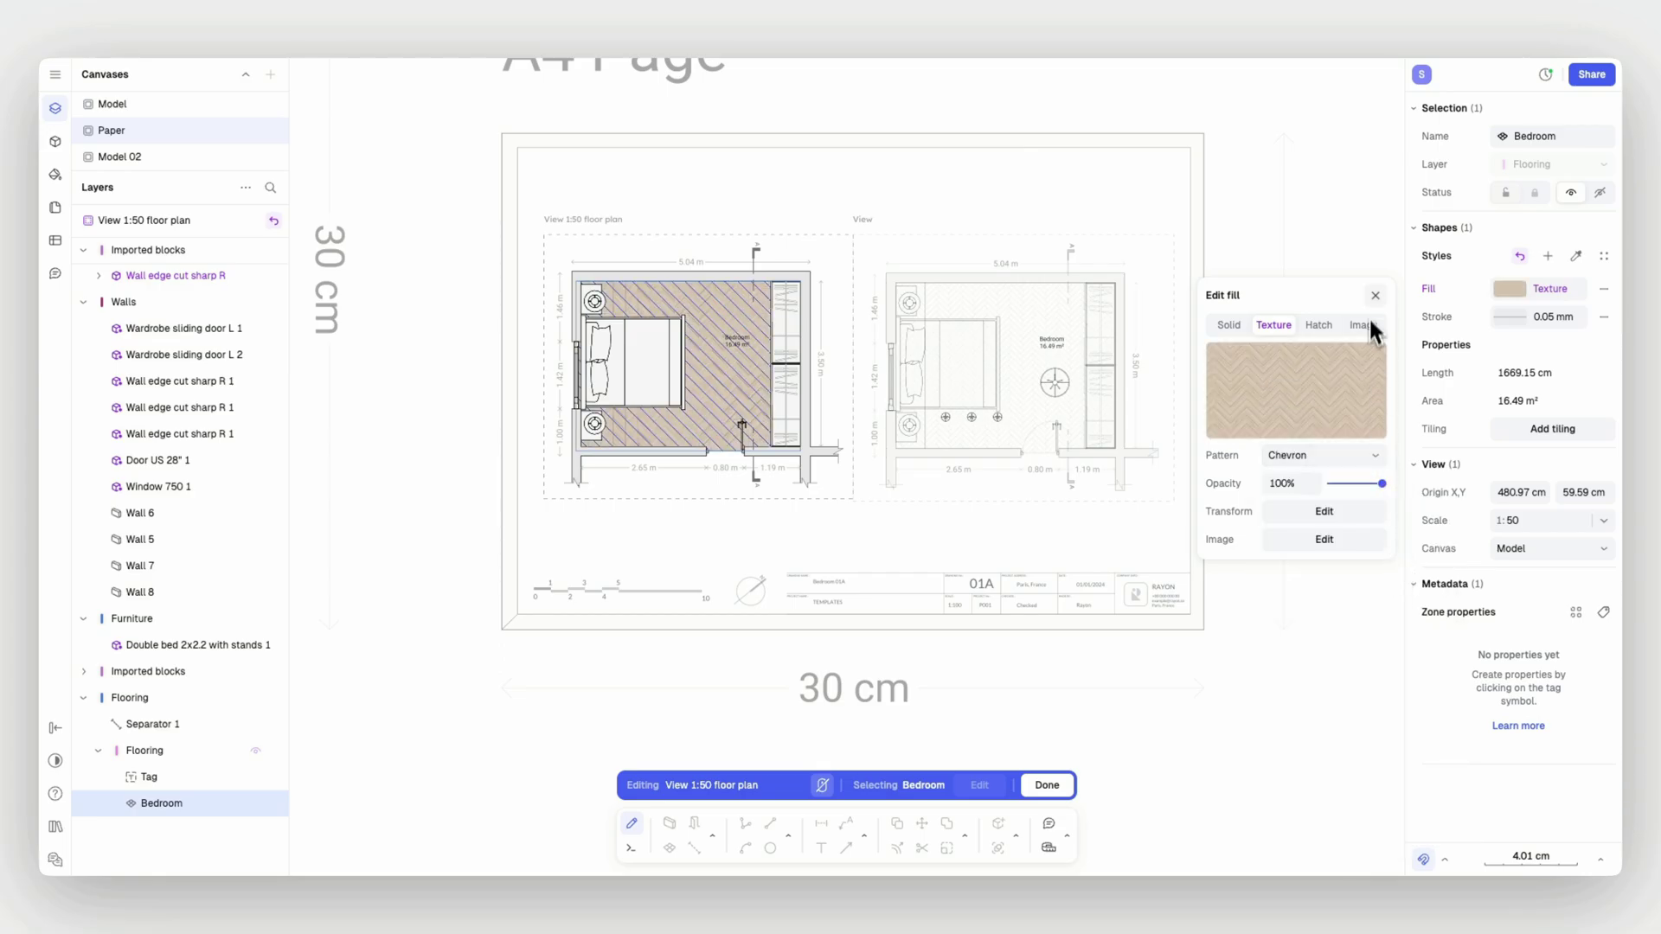
click(1365, 426)
click(1051, 786)
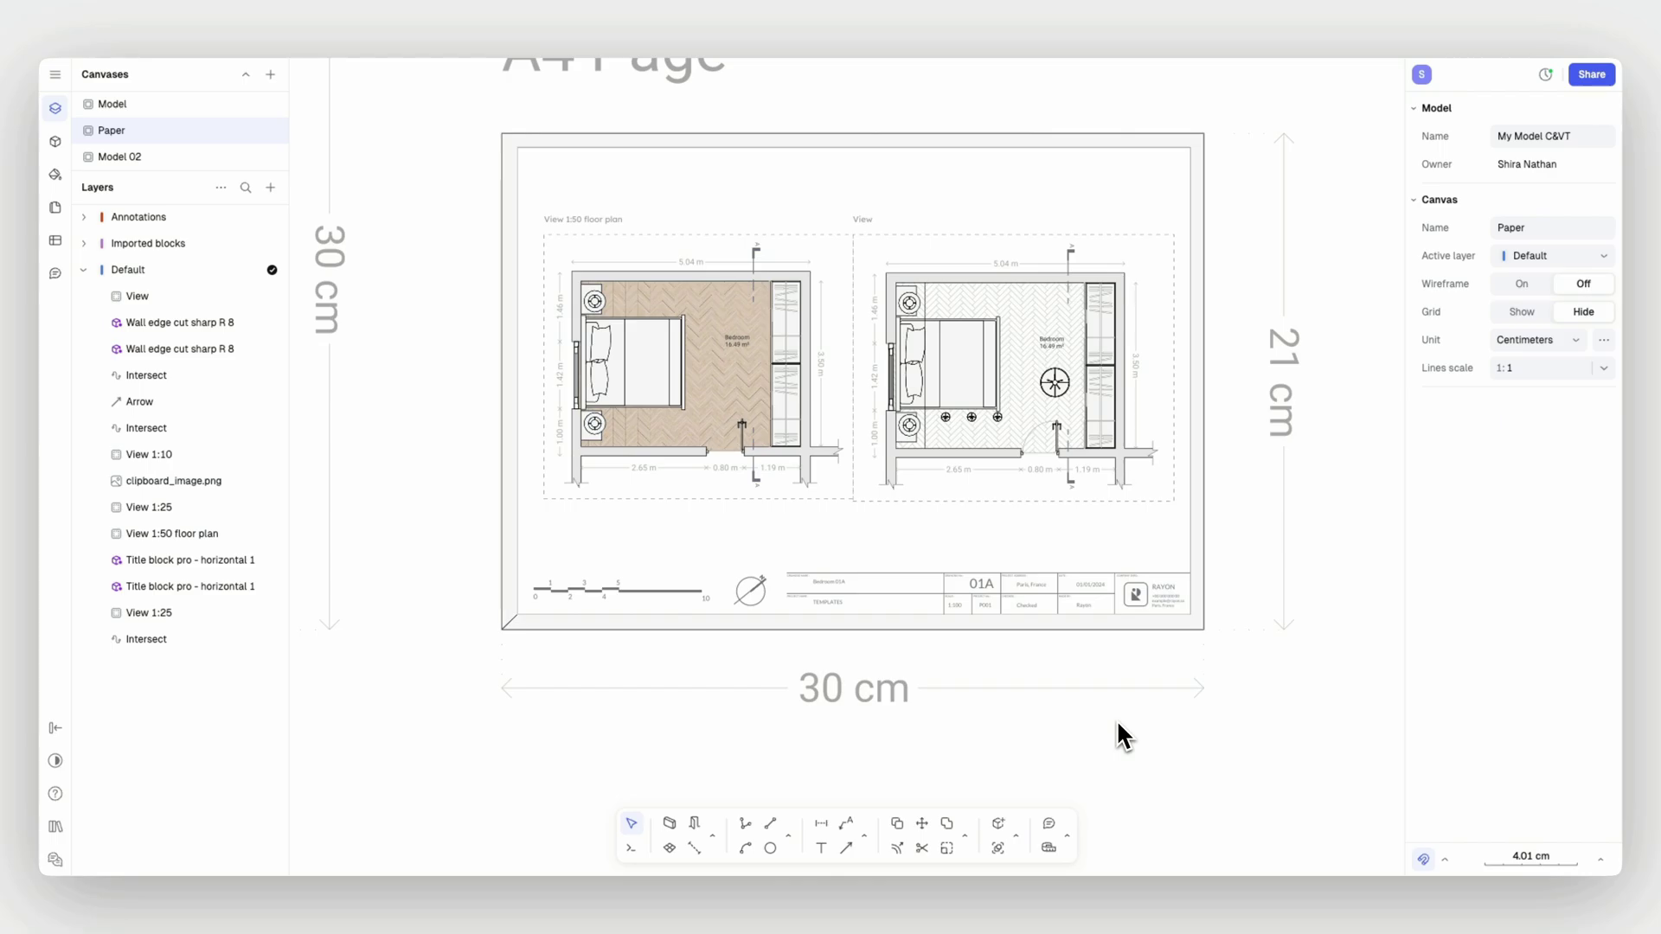
- Hide the Furniture and Flooring layers in the second view on the A4 page, and reset these layer overrides
double_click(1046, 499)
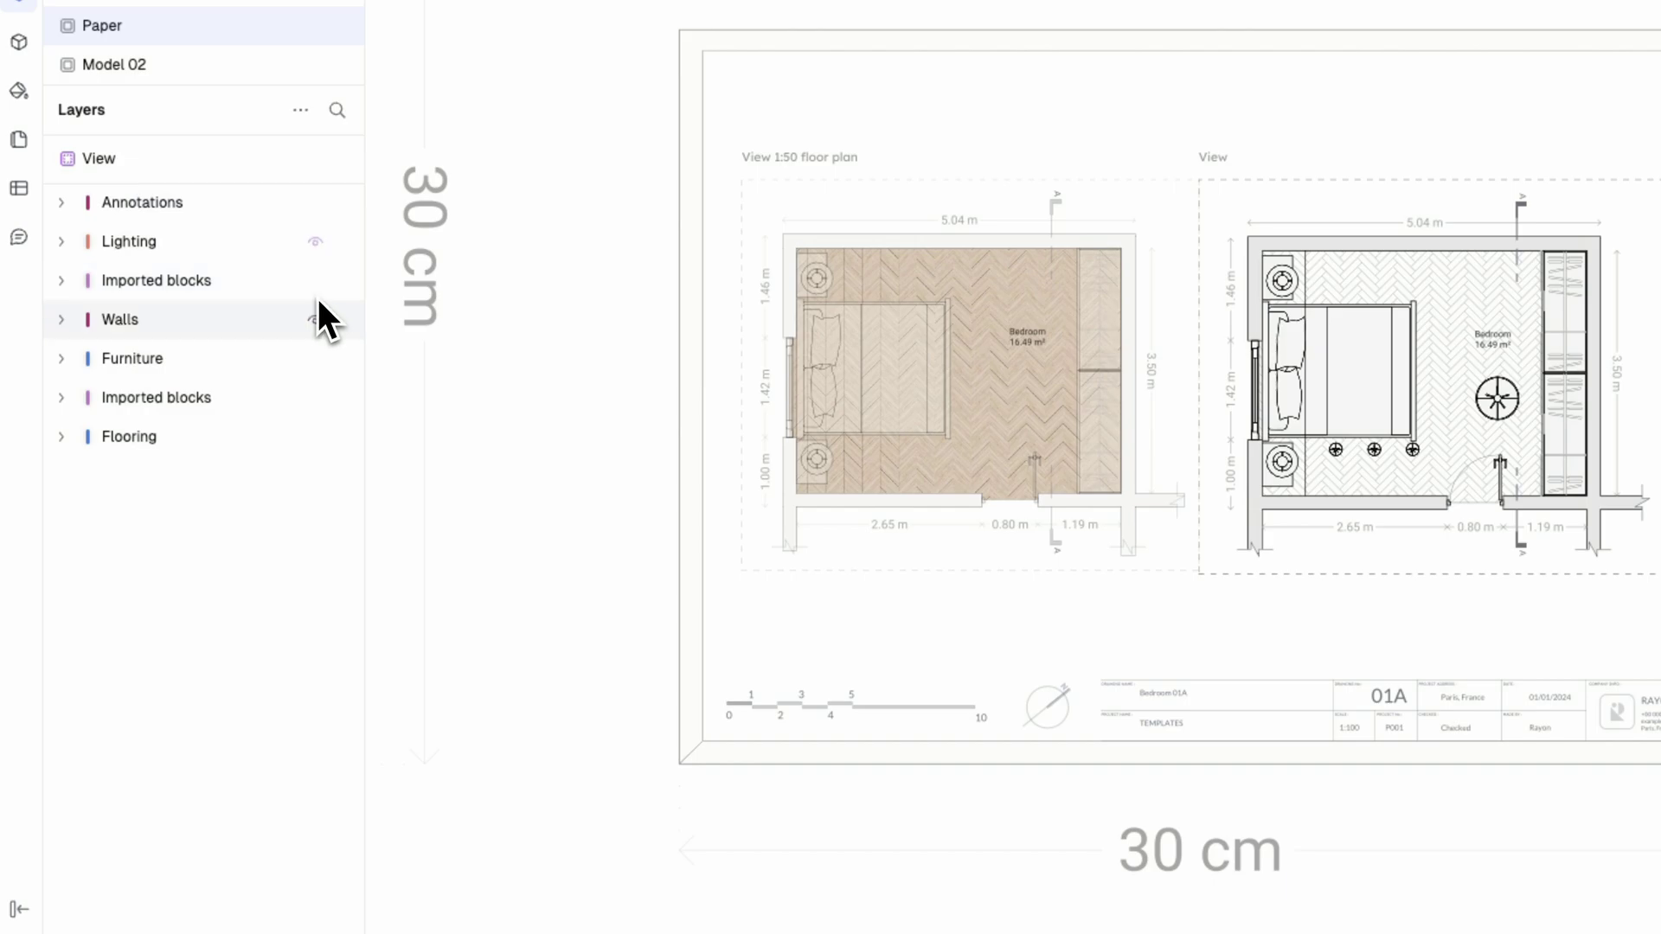
click(317, 359)
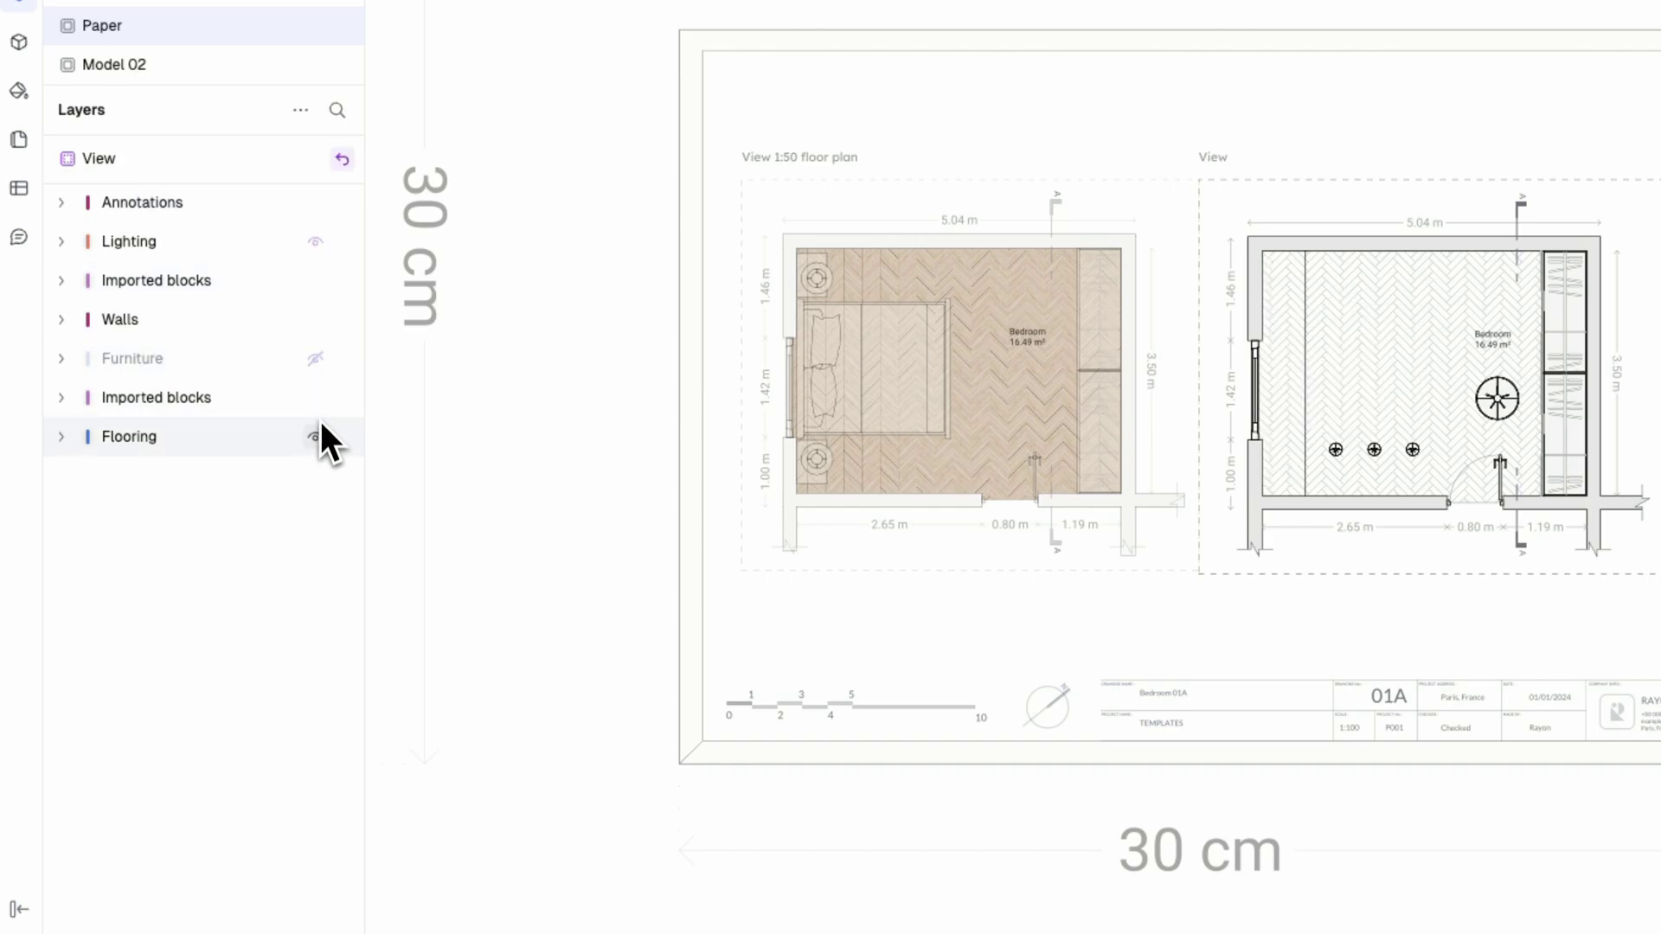
click(315, 437)
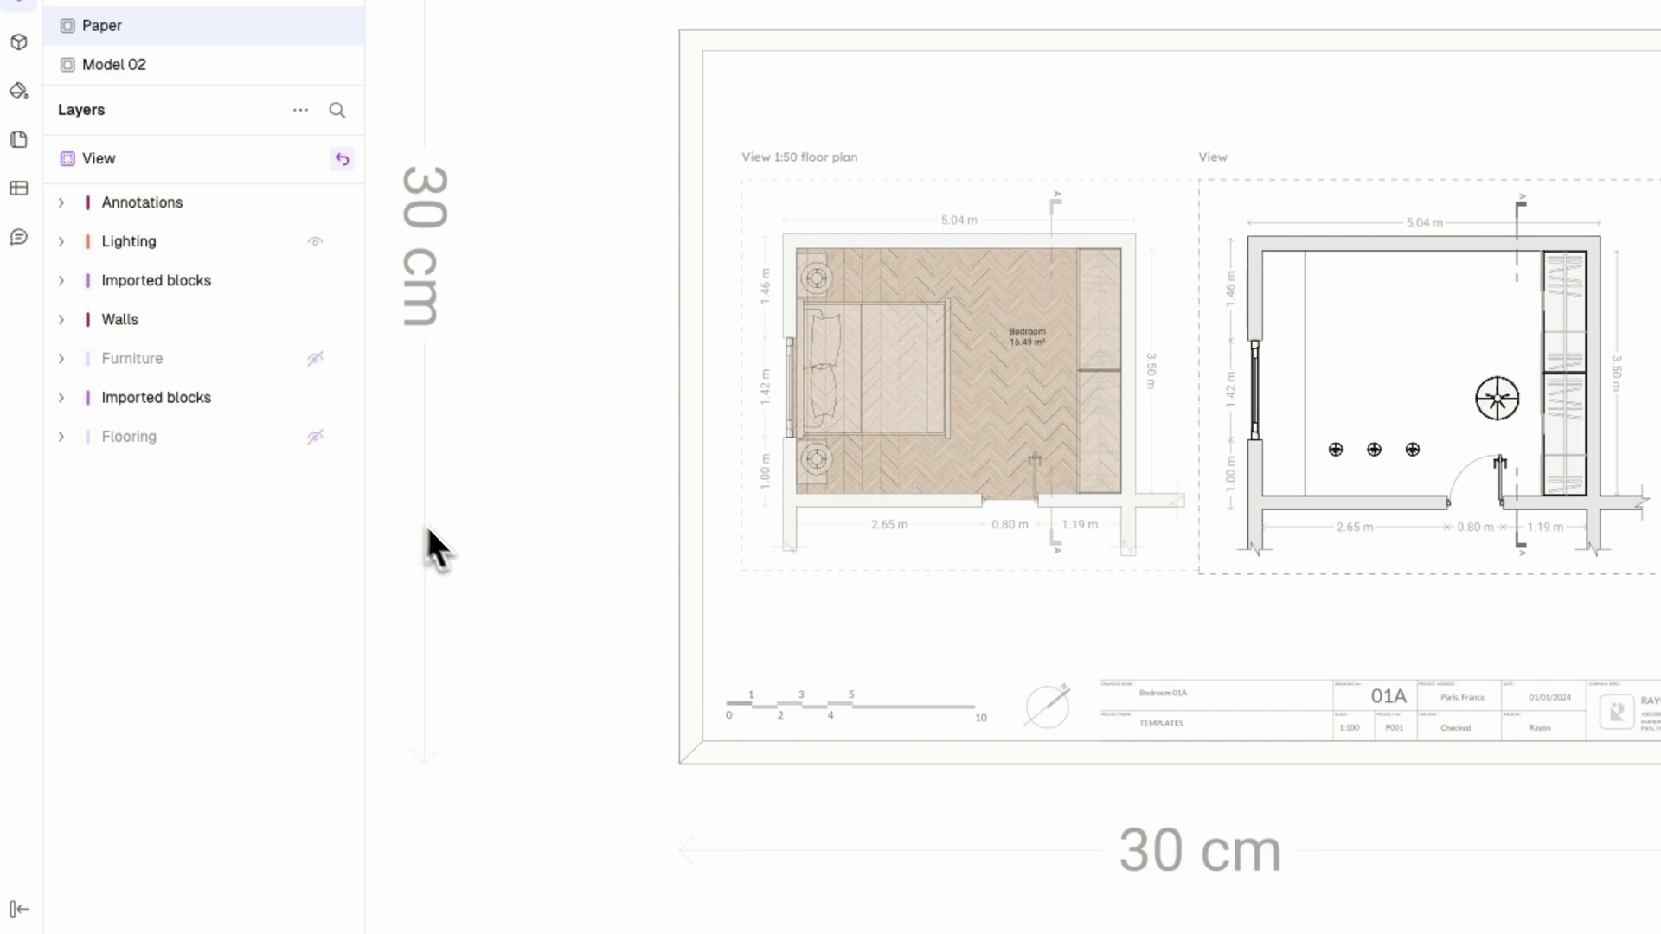
click(344, 161)
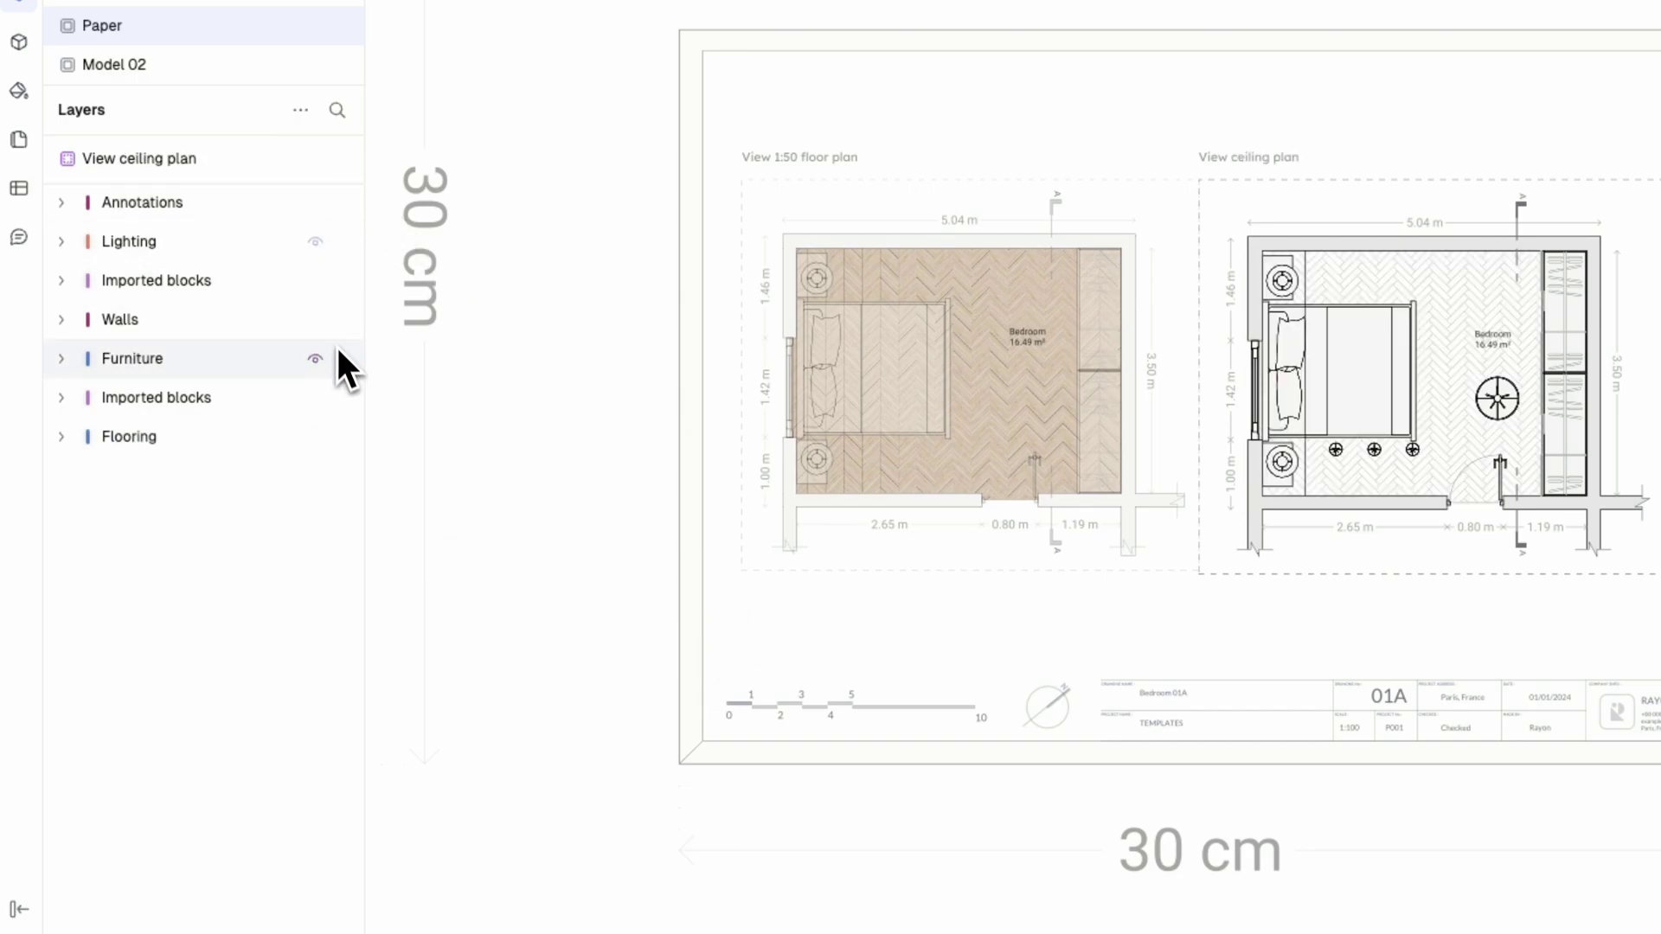
- Hide the Furniture and Flooring layers in the ceiling plan view and finish editing it
click(315, 358)
click(316, 436)
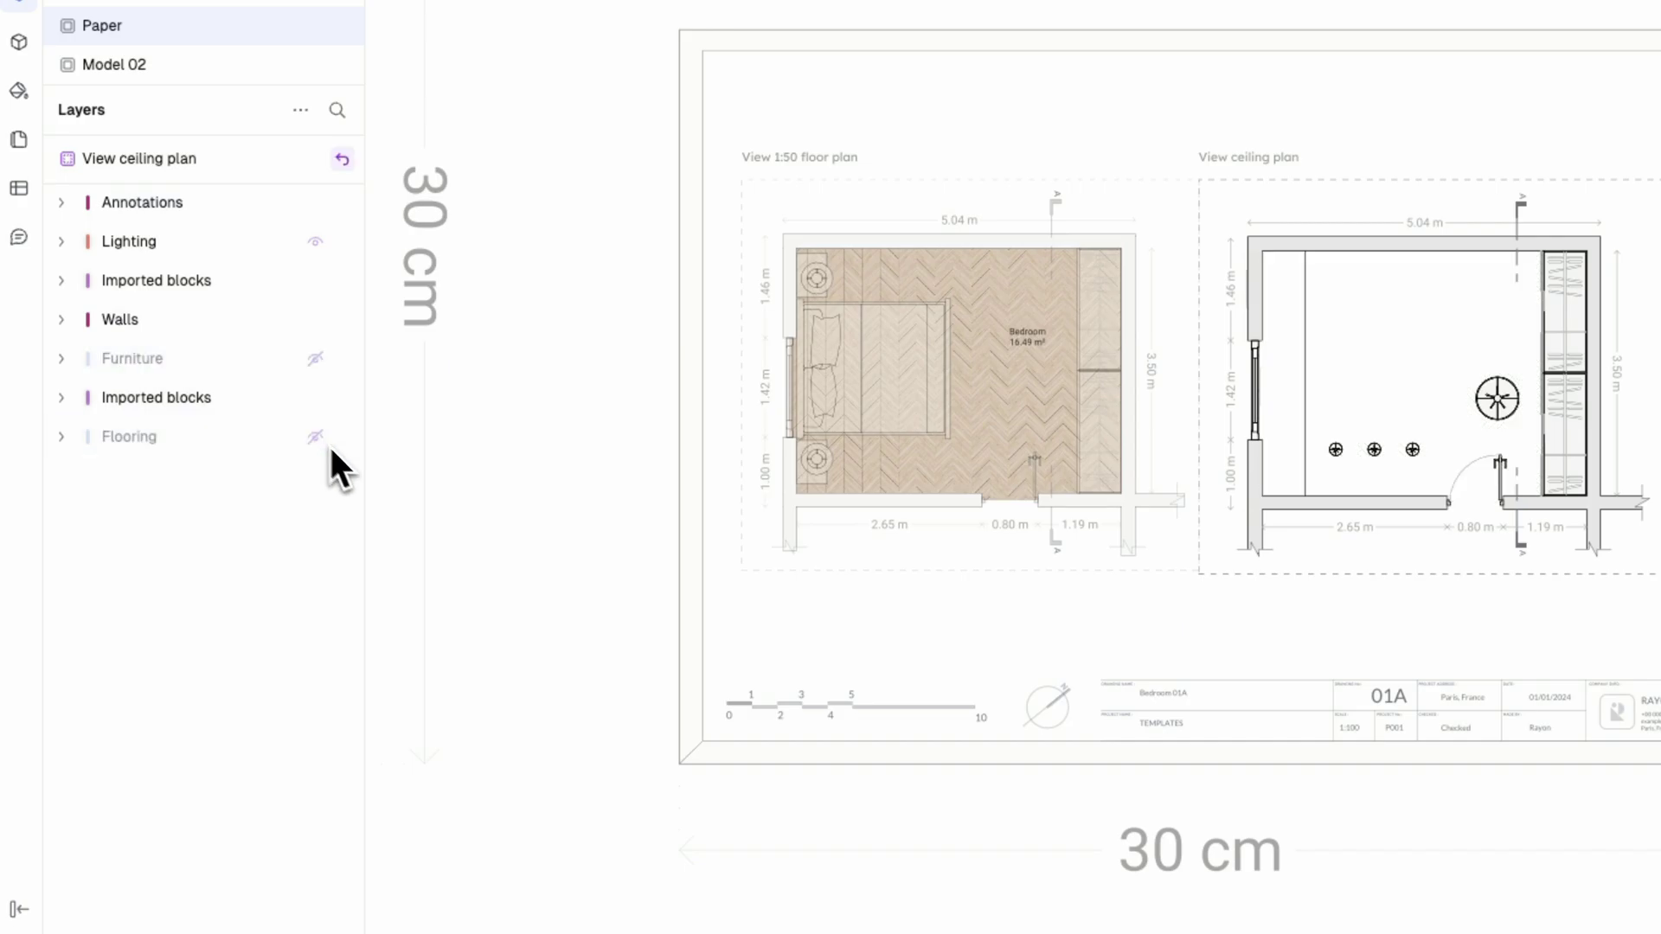
click(592, 588)
click(592, 588)
- Add a page to the Paper canvas that frames the A4 sheet
scroll(592, 589, down, 5)
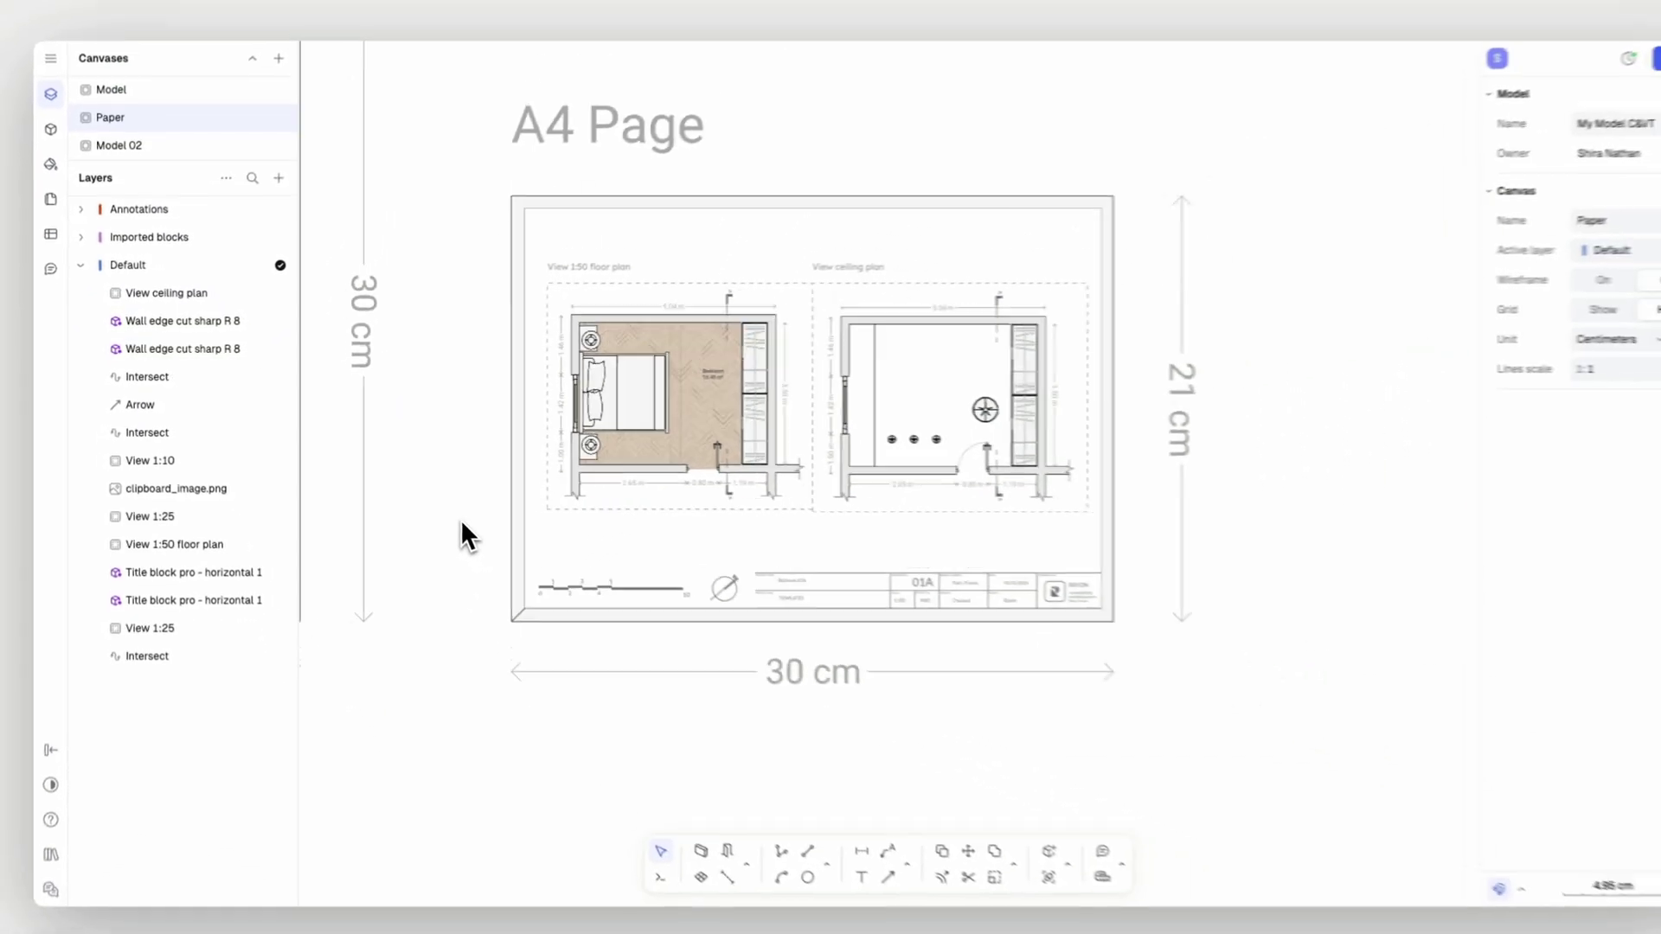
scroll(592, 588, left, 4)
scroll(444, 510, down, 3)
scroll(444, 510, left, 4)
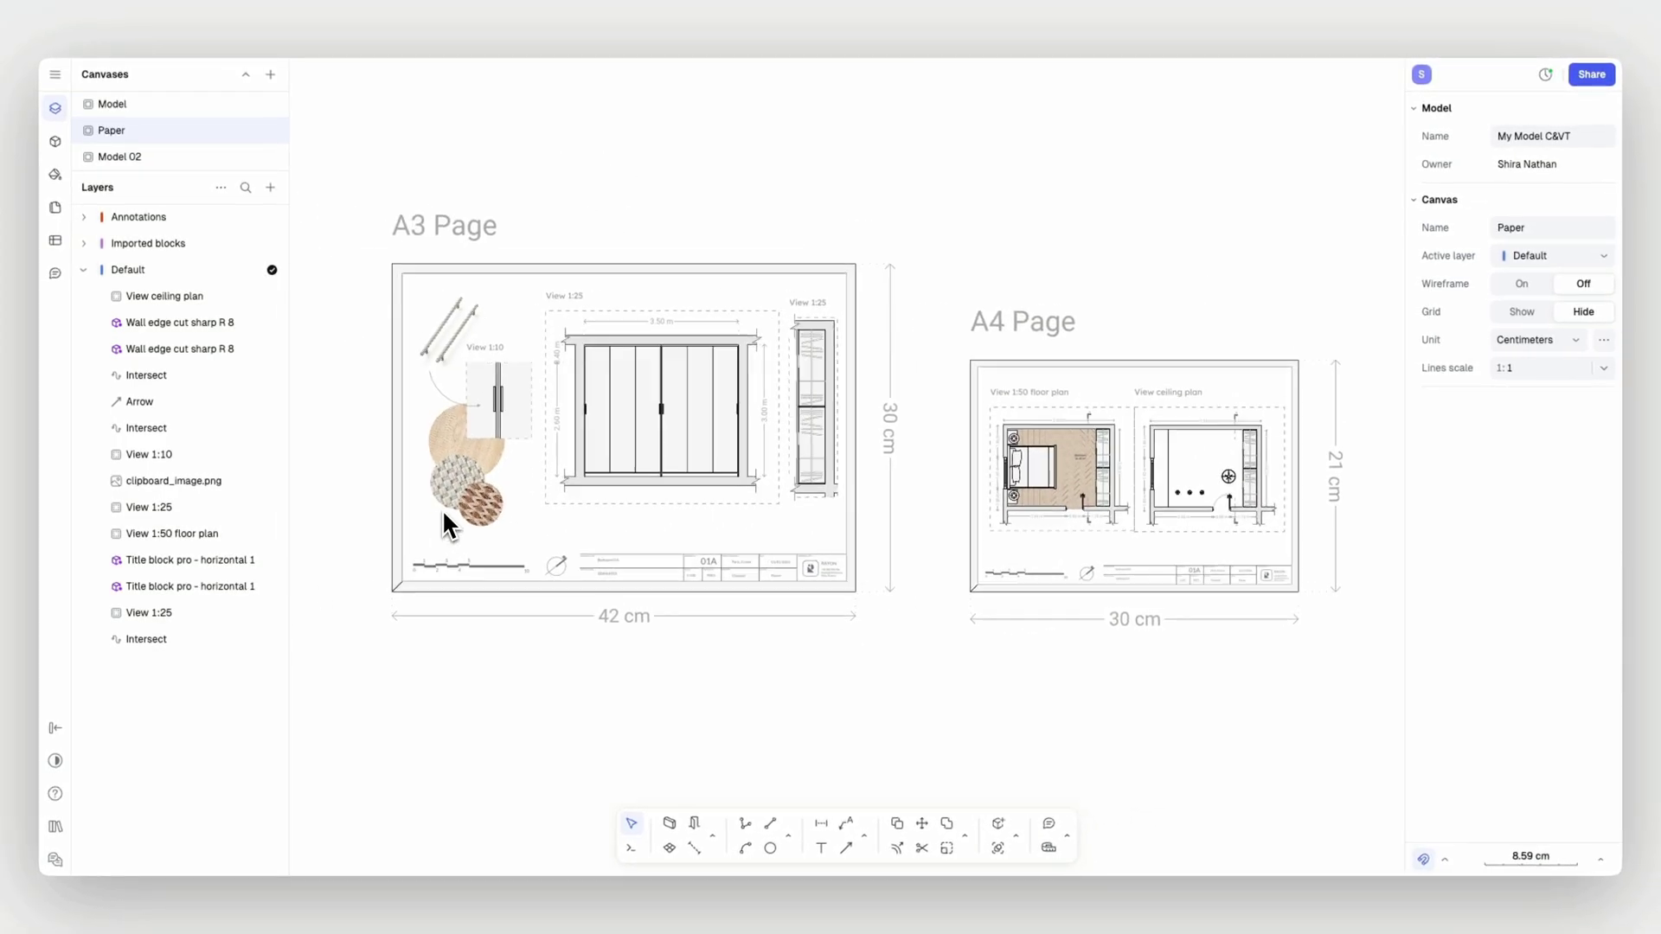
click(443, 509)
key(Escape)
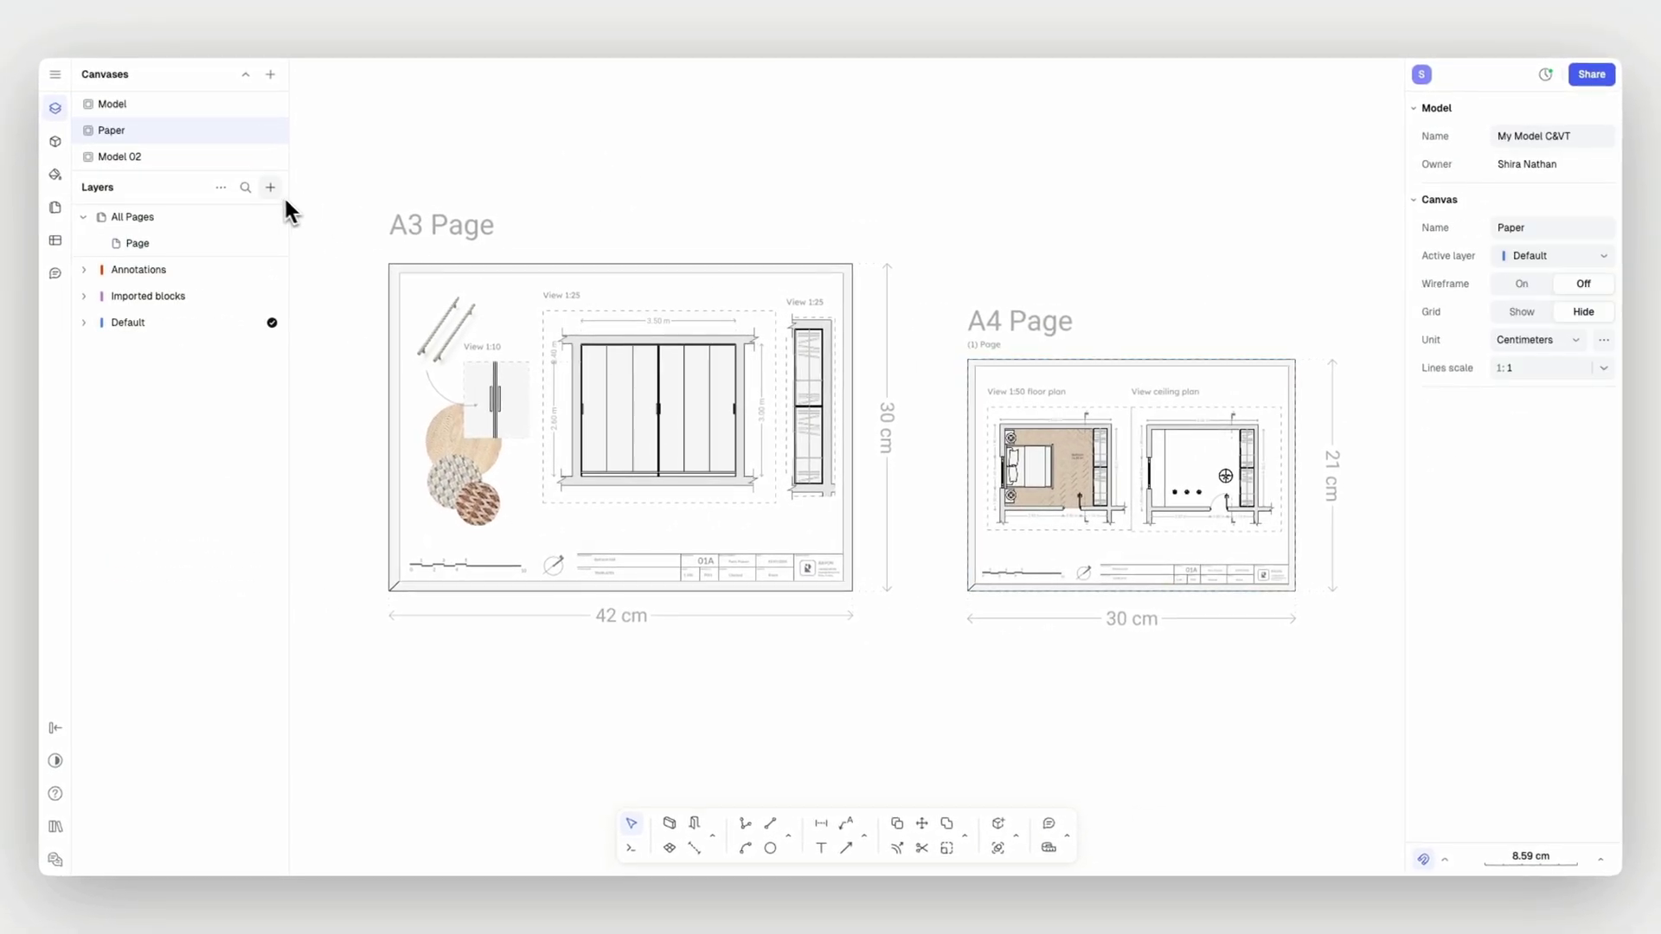
- Add a second landscape page in A3 format, 42 by 29.7 cm, and align it with the A3 sheet
click(271, 188)
click(298, 243)
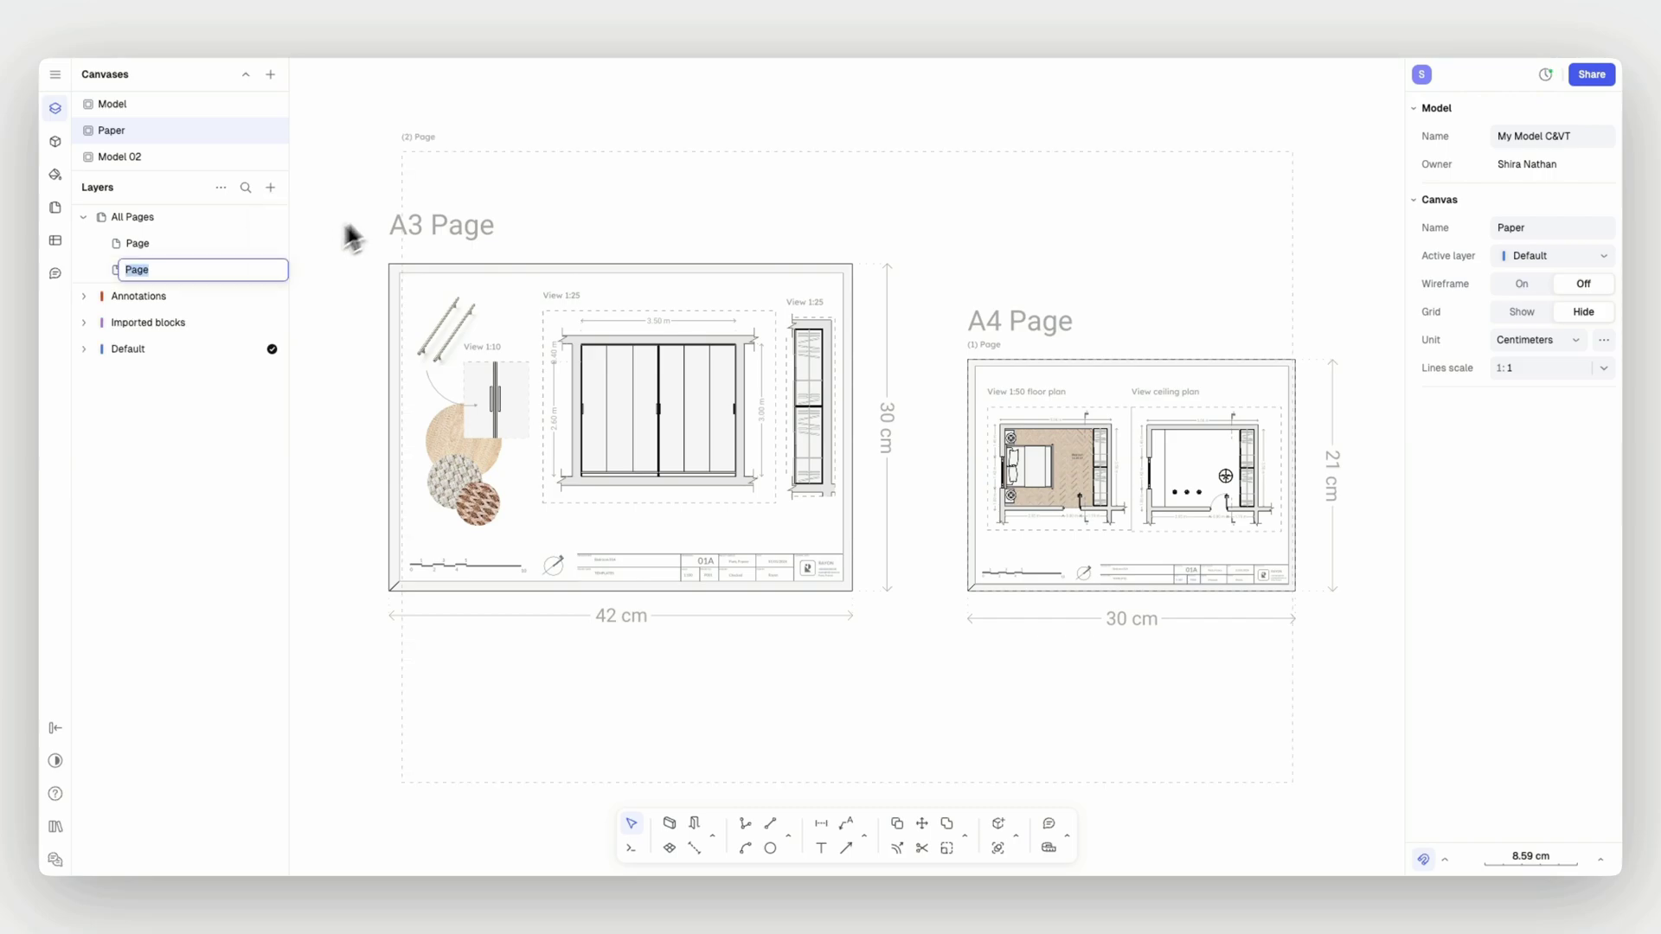
click(452, 155)
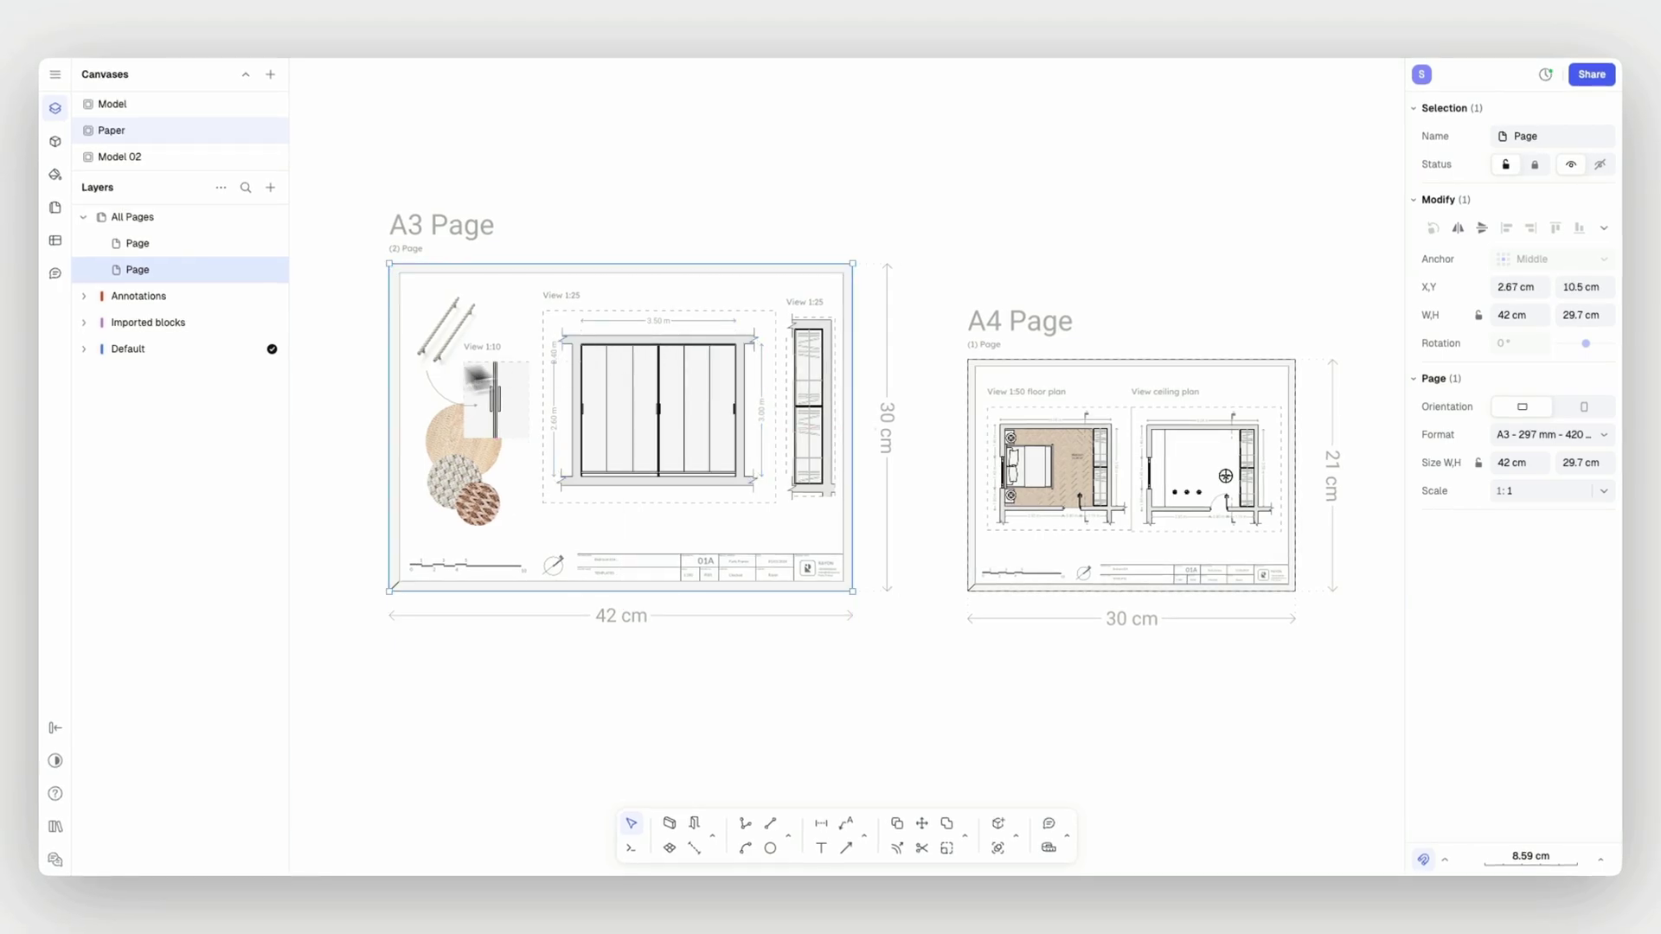
click(347, 377)
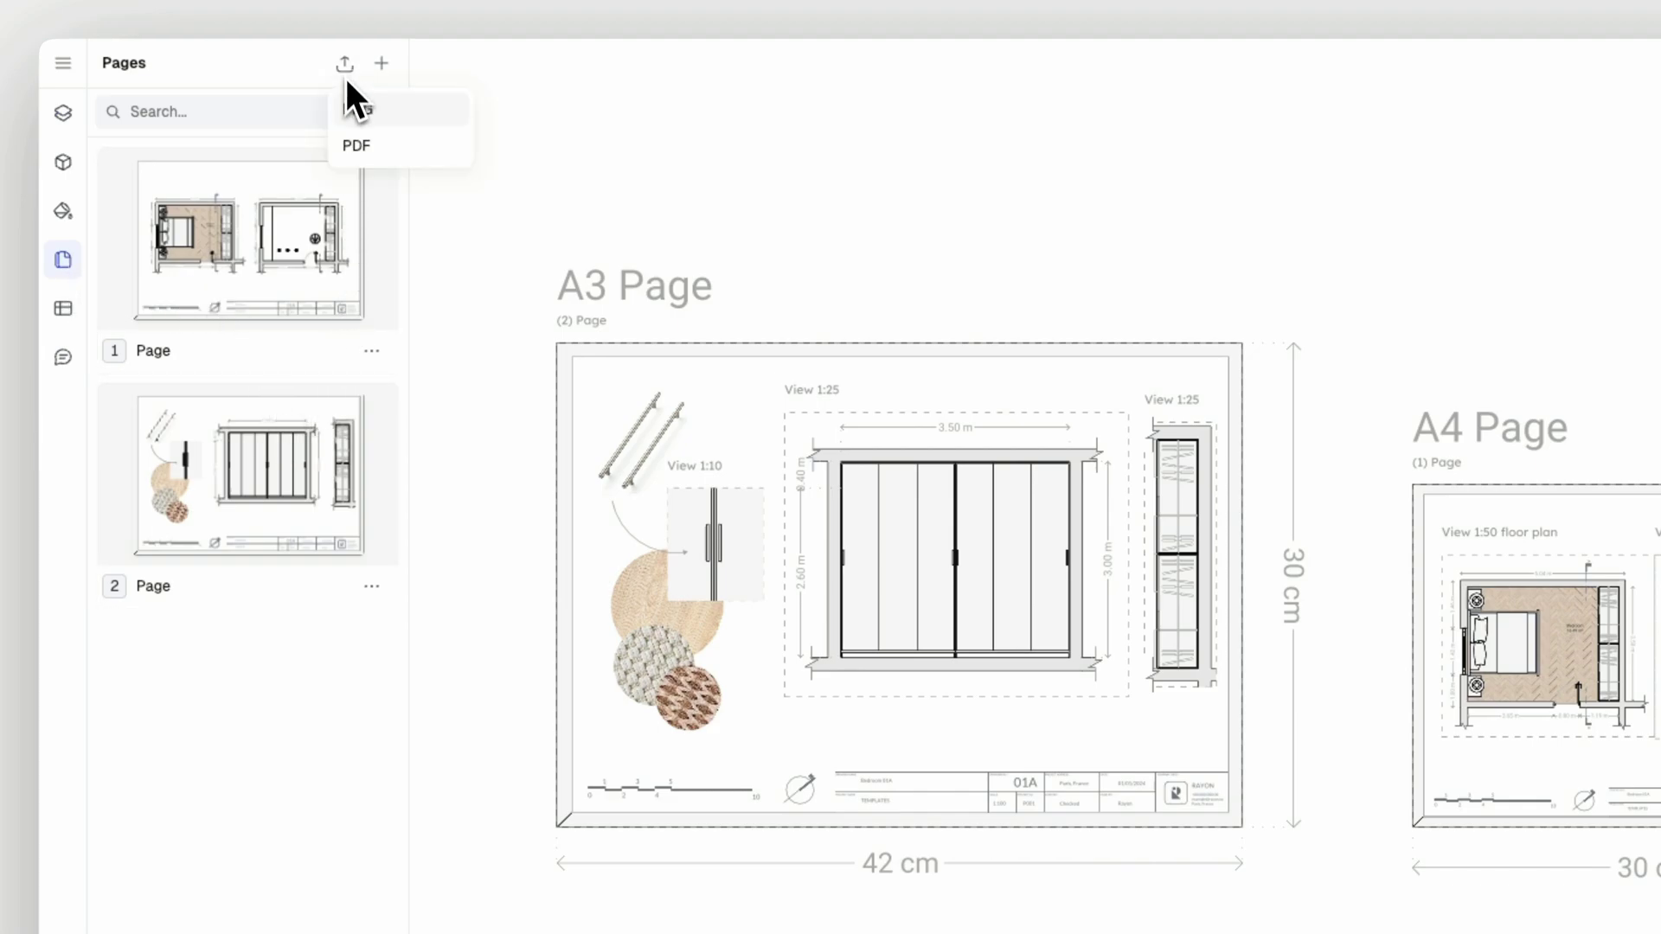
- Export the pages as a PDF and open the file to review both sheets
click(420, 149)
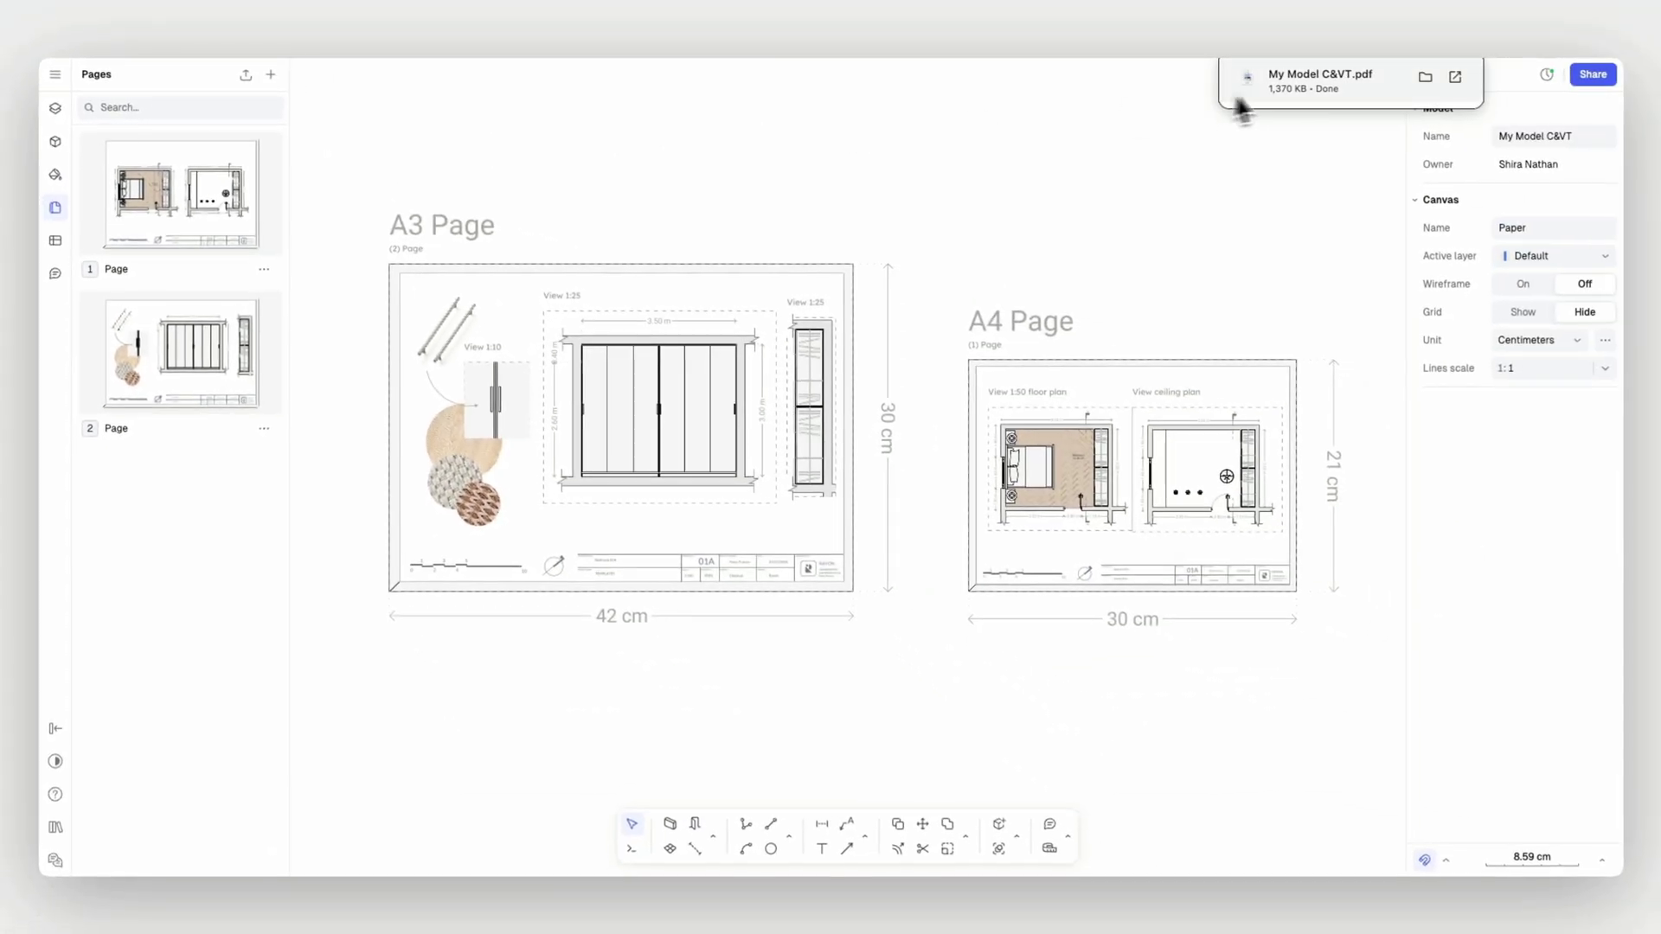
click(1239, 101)
scroll(1557, 351, down, 10)
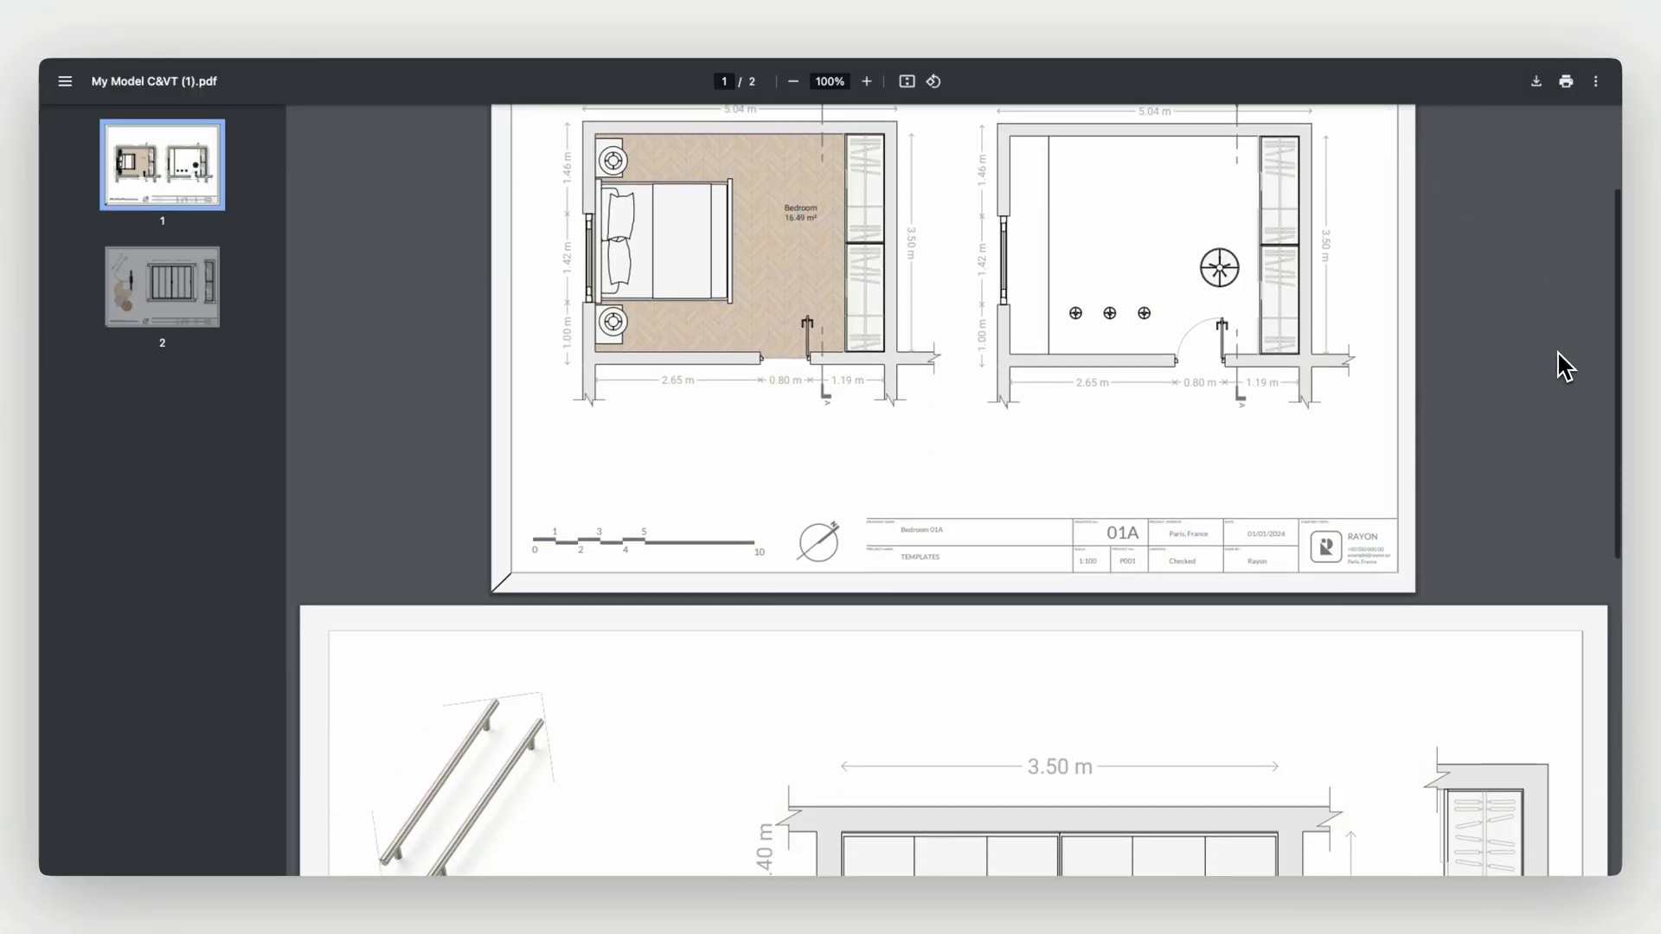
scroll(1557, 351, down, 3)
scroll(1558, 351, up, 2)
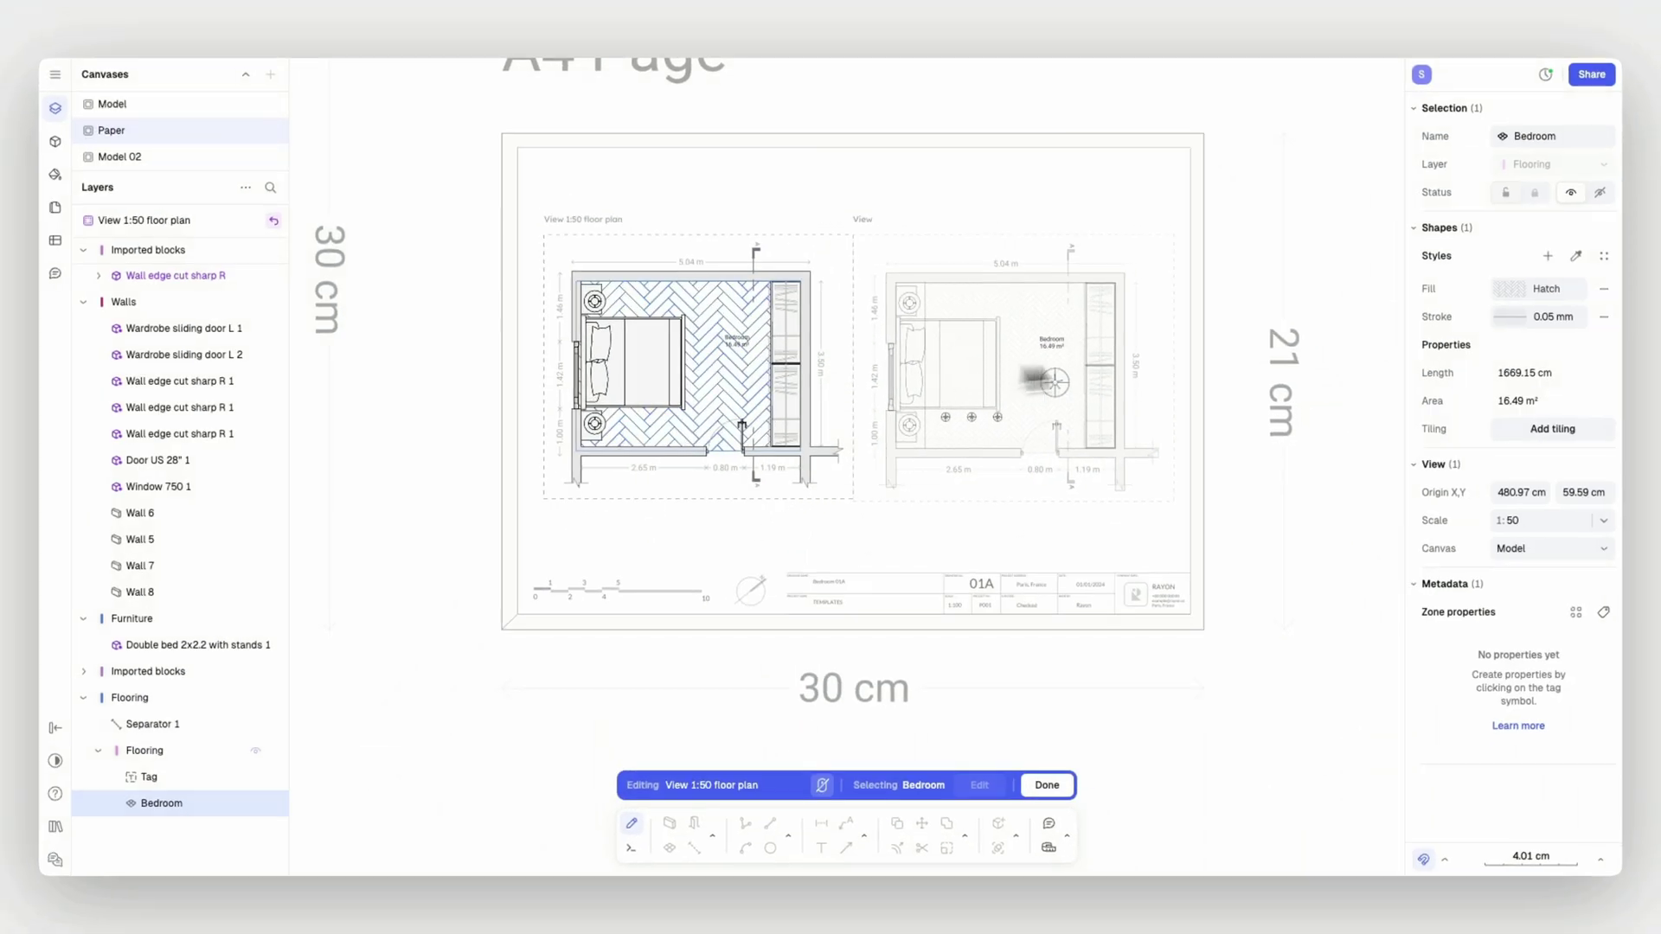
- Override the Bedroom zone's hatch fill with the Chevron texture in the 1:50 floor plan view
click(1511, 289)
click(1274, 326)
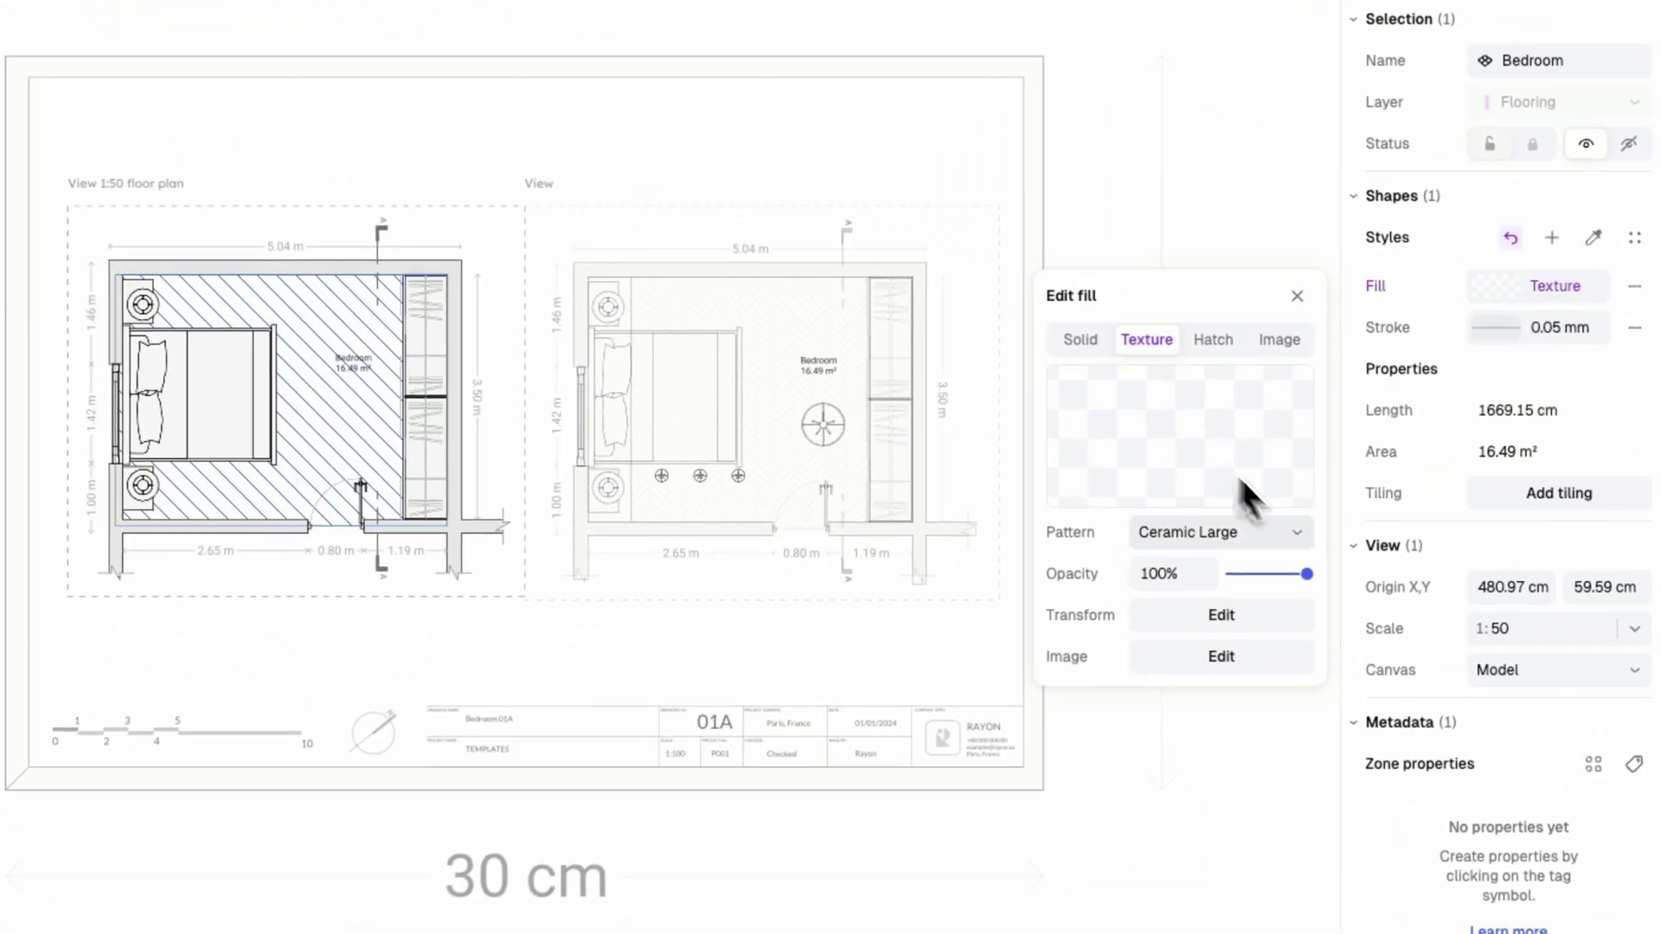
click(1341, 455)
scroll(1396, 588, down, 8)
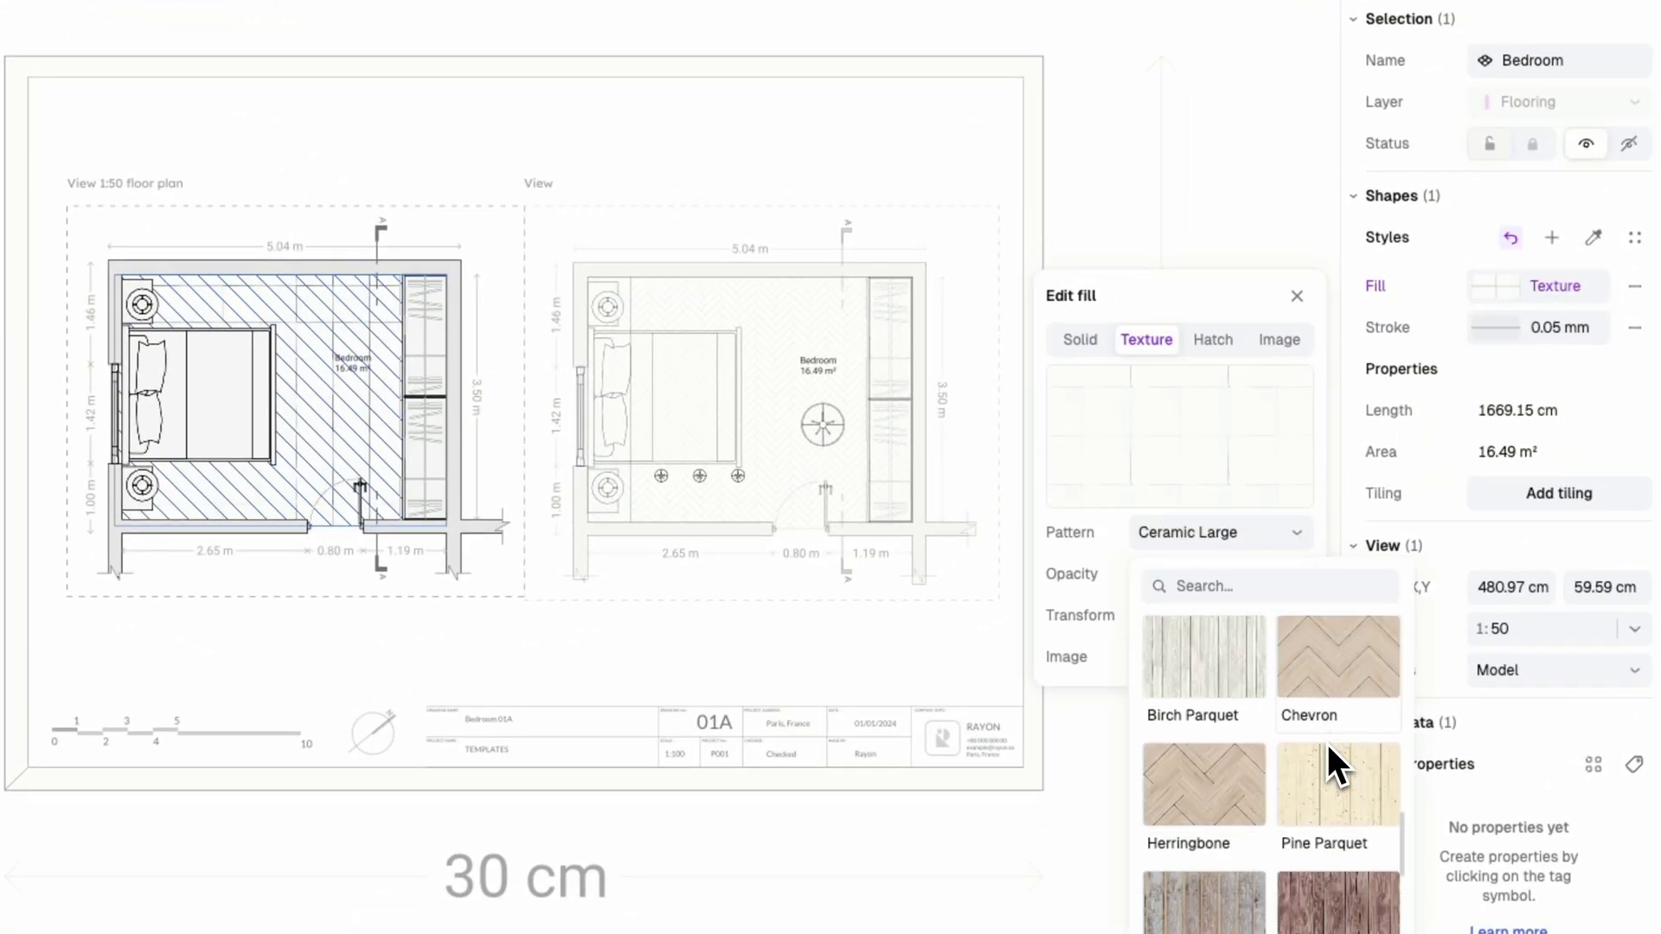
click(1328, 744)
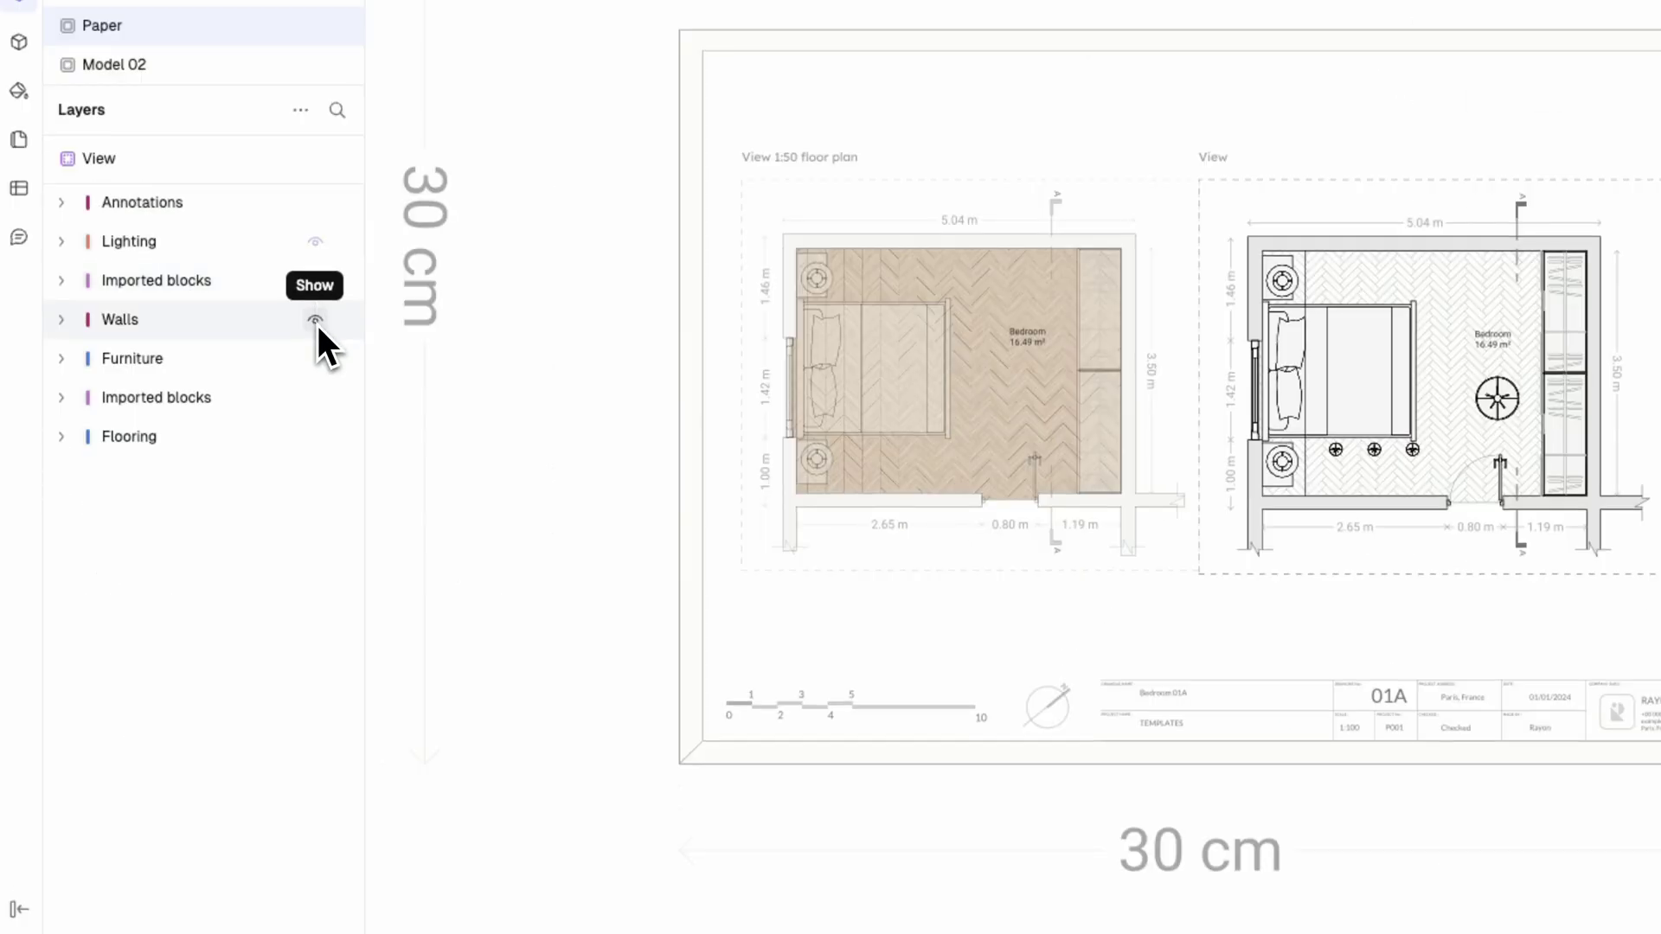
- Hide the Furniture layer in the second view on the A4 page
click(318, 361)
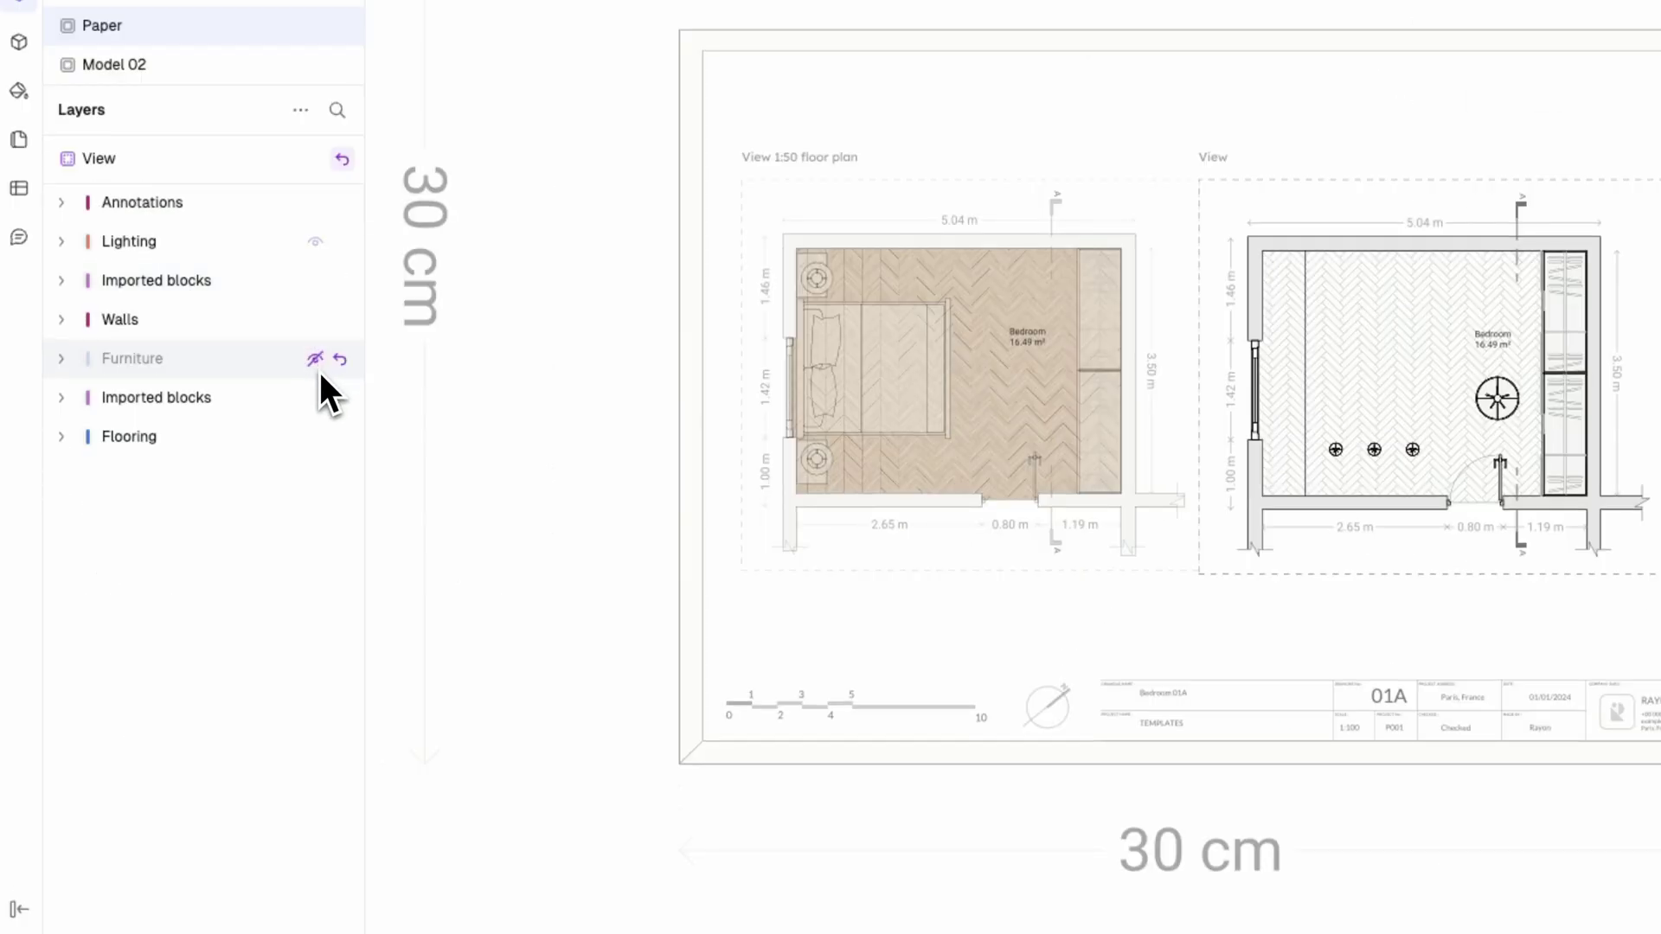